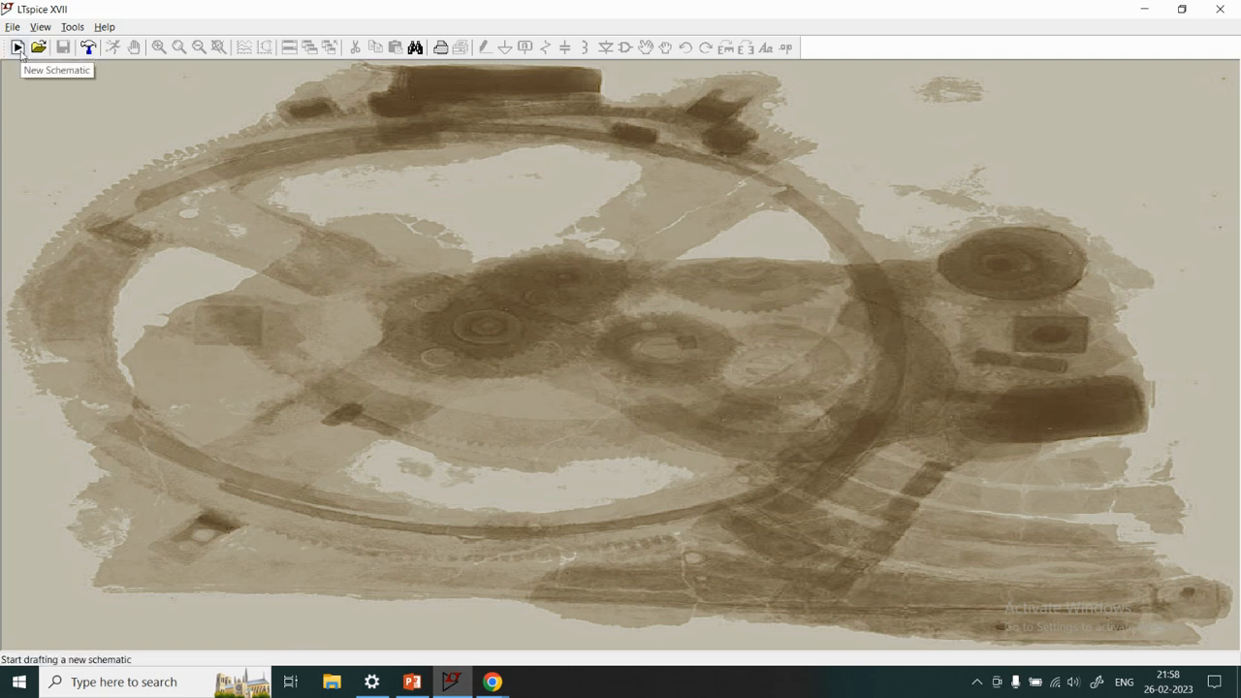
Create a new schematic and place two vertical resistors, one directly above the other
{"action": "left_click", "coordinate": [13, 27]}
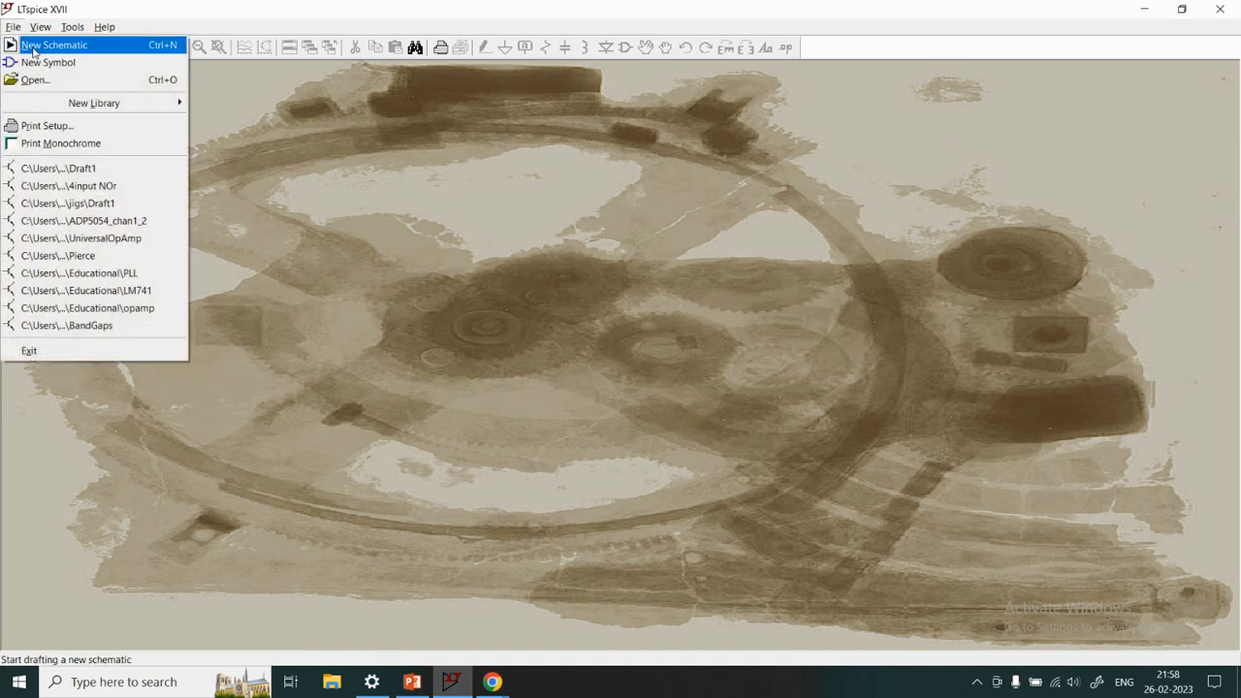
{"action": "left_click", "coordinate": [53, 44]}
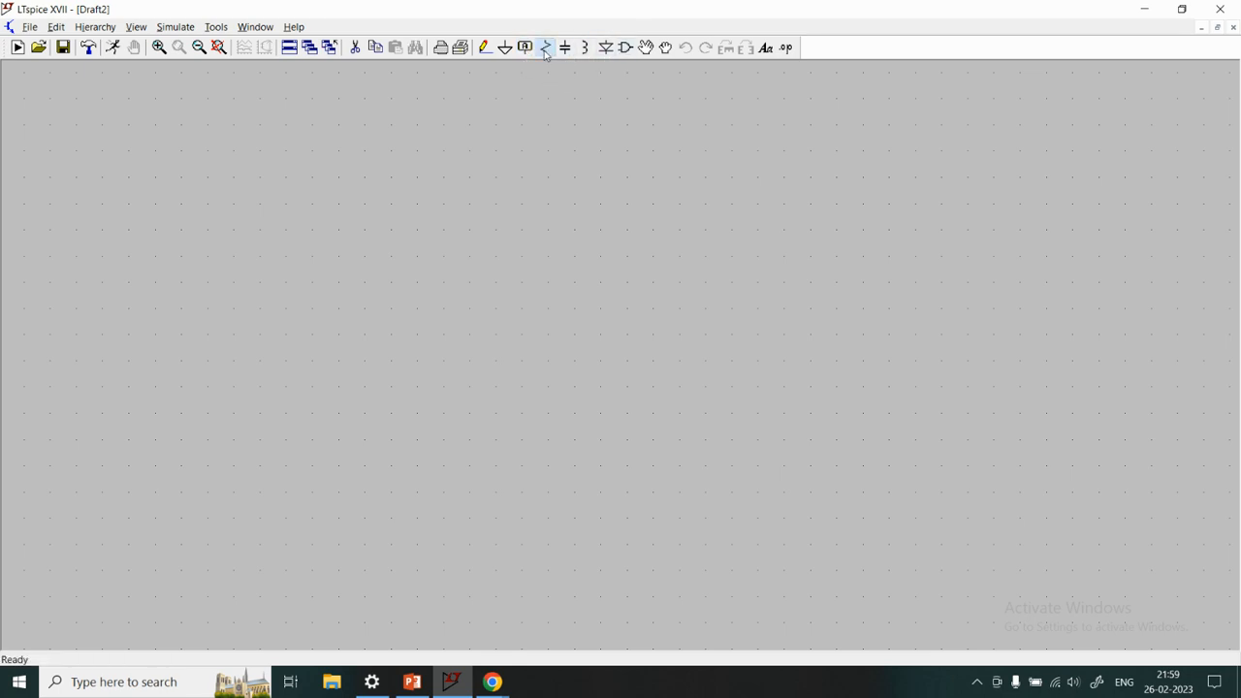
{"action": "left_click", "coordinate": [546, 47]}
{"action": "left_click", "coordinate": [575, 268]}
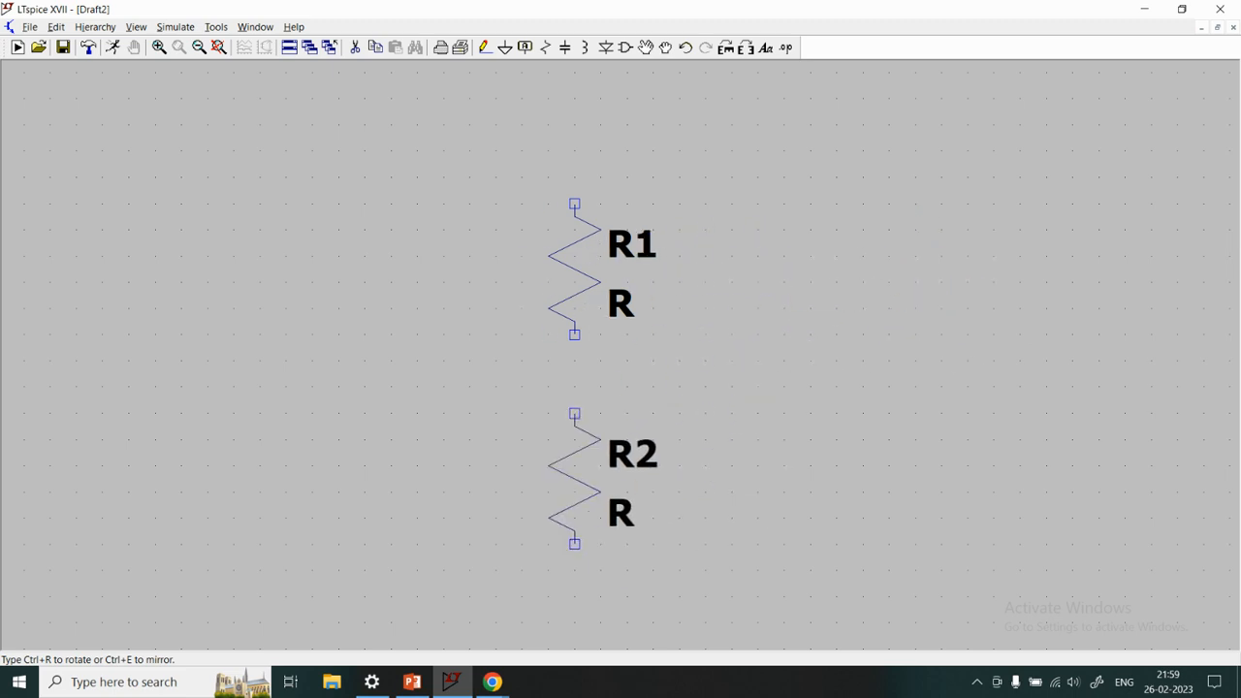
{"action": "left_click", "coordinate": [574, 453]}
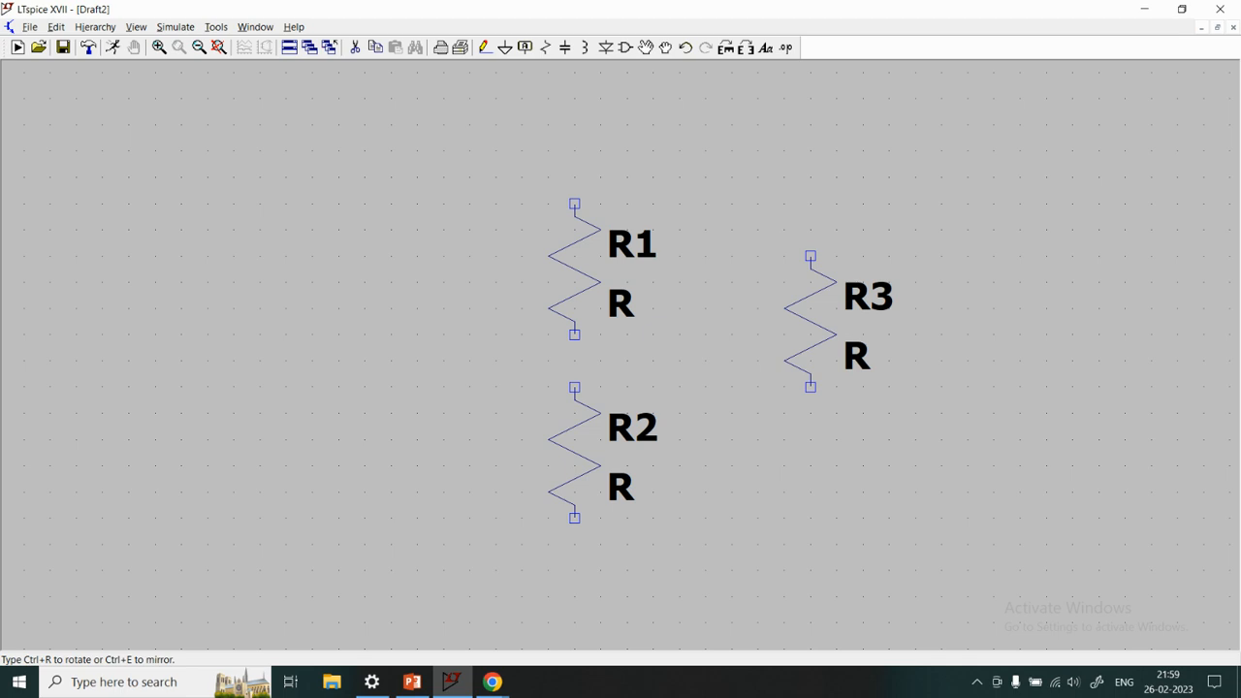
{"action": "key", "text": "Escape"}
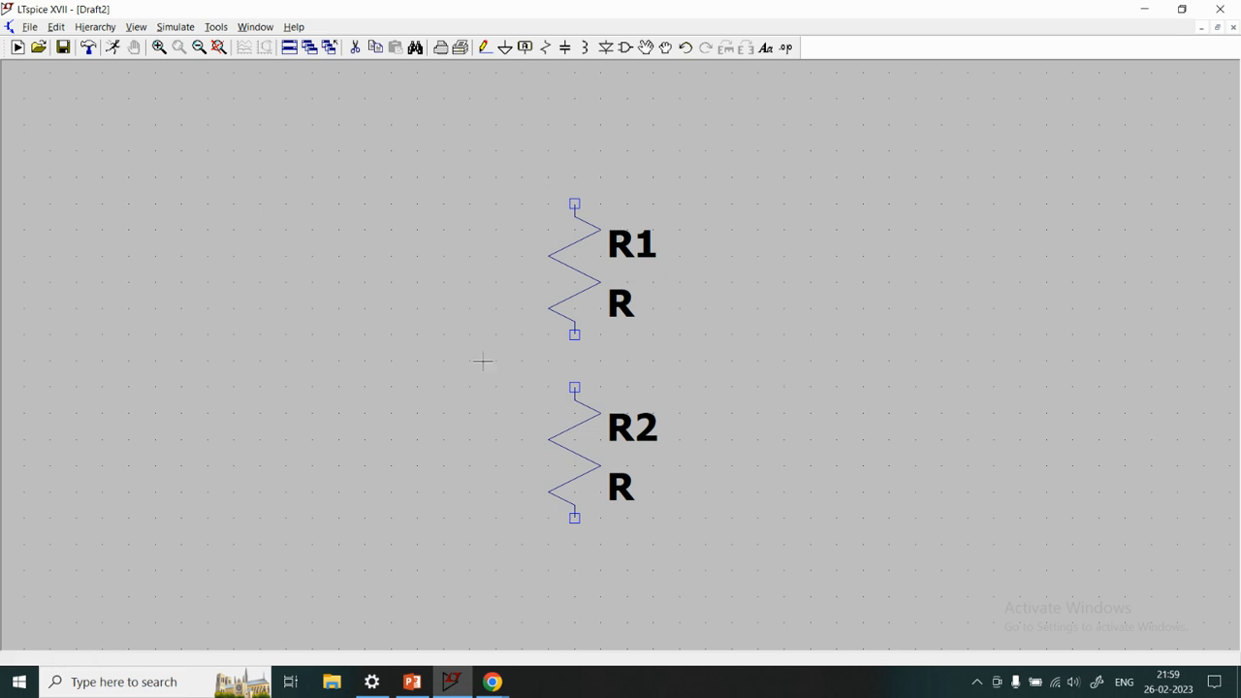
Set the resistance of the upper resistor R1 to 1k
{"action": "right_click", "coordinate": [582, 272]}
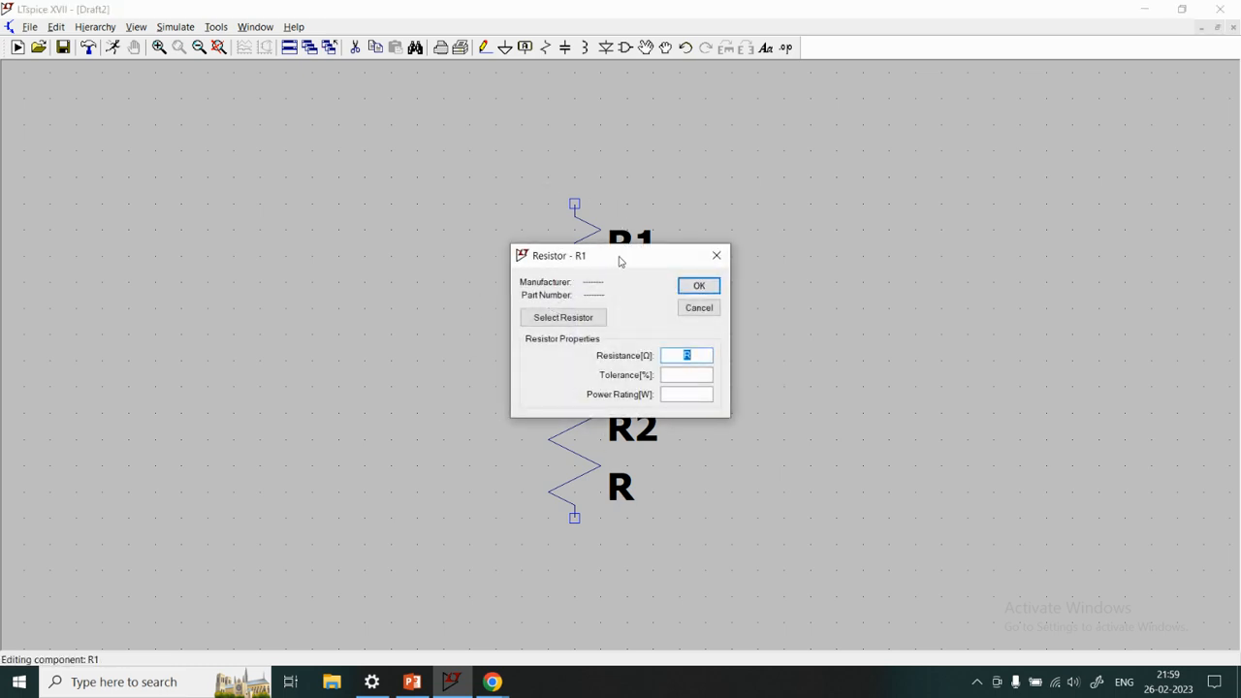
{"action": "left_click_drag", "start_coordinate": [619, 258], "coordinate": [878, 195]}
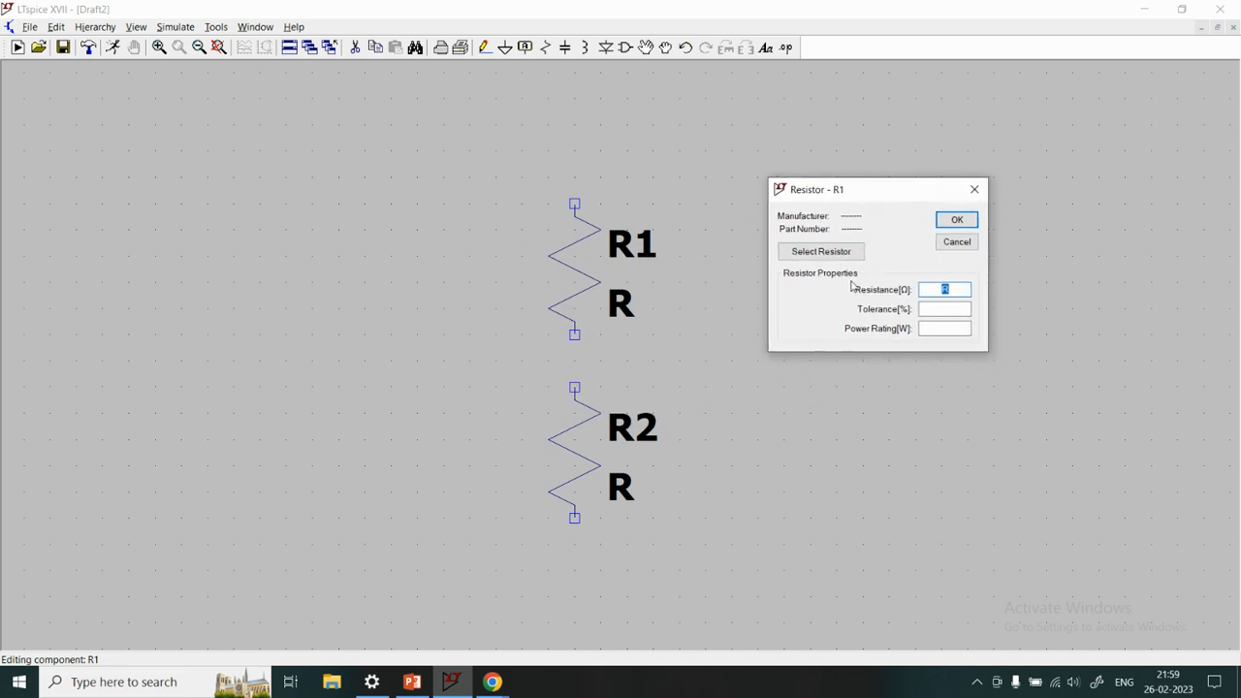
{"action": "double_click", "coordinate": [939, 288]}
{"action": "type", "text": "1k"}
{"action": "left_click", "coordinate": [946, 310]}
{"action": "left_click", "coordinate": [951, 329]}
{"action": "left_click", "coordinate": [955, 219]}
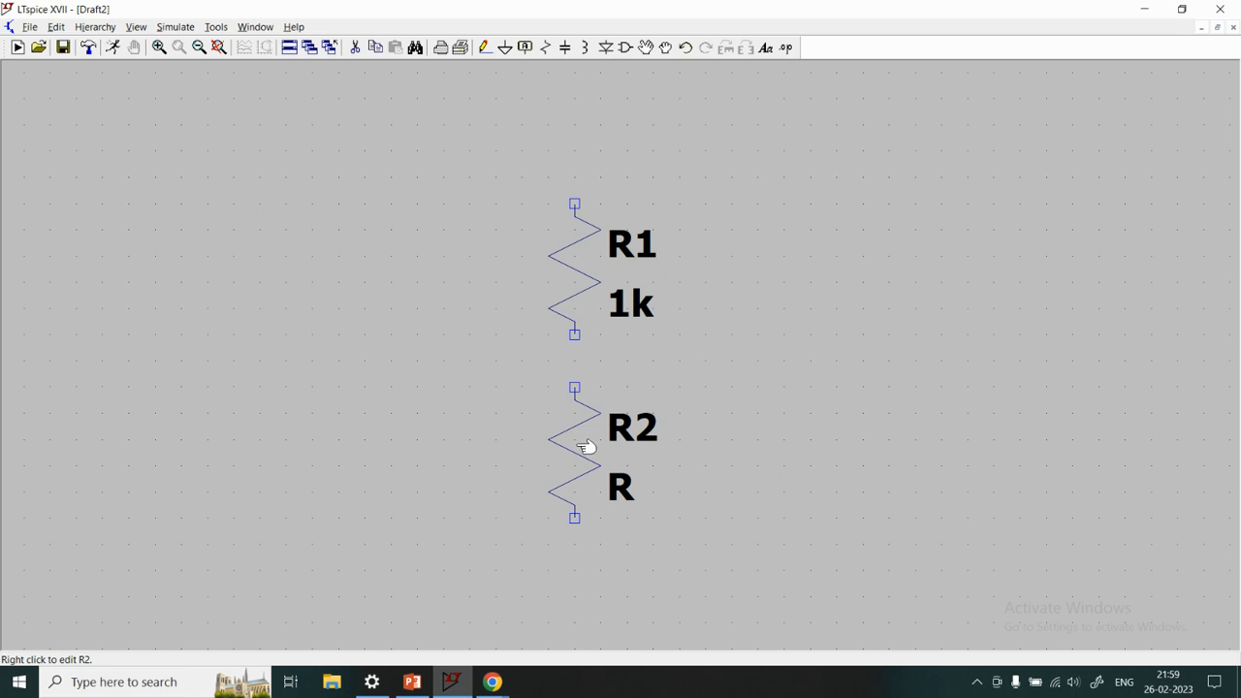
Set the resistance of the lower resistor R2 to 1k
{"action": "right_click", "coordinate": [595, 448]}
{"action": "left_click_drag", "start_coordinate": [649, 258], "coordinate": [929, 242]}
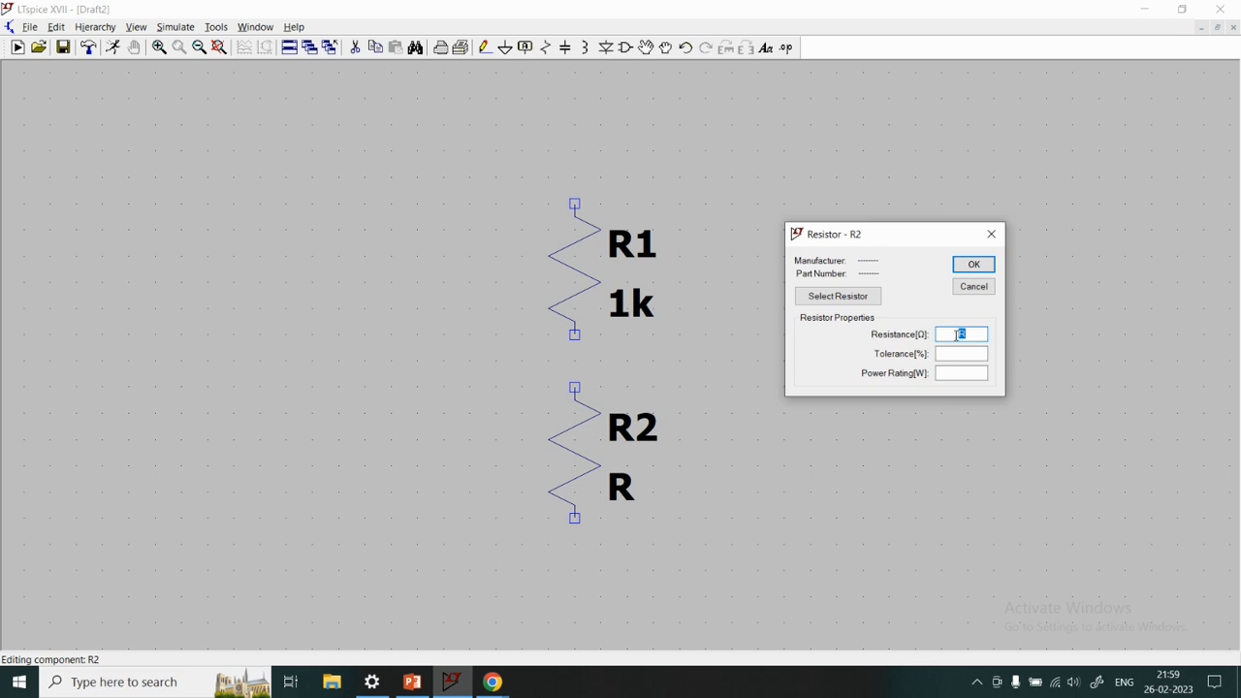
{"action": "type", "text": "1k"}
{"action": "left_click", "coordinate": [971, 267]}
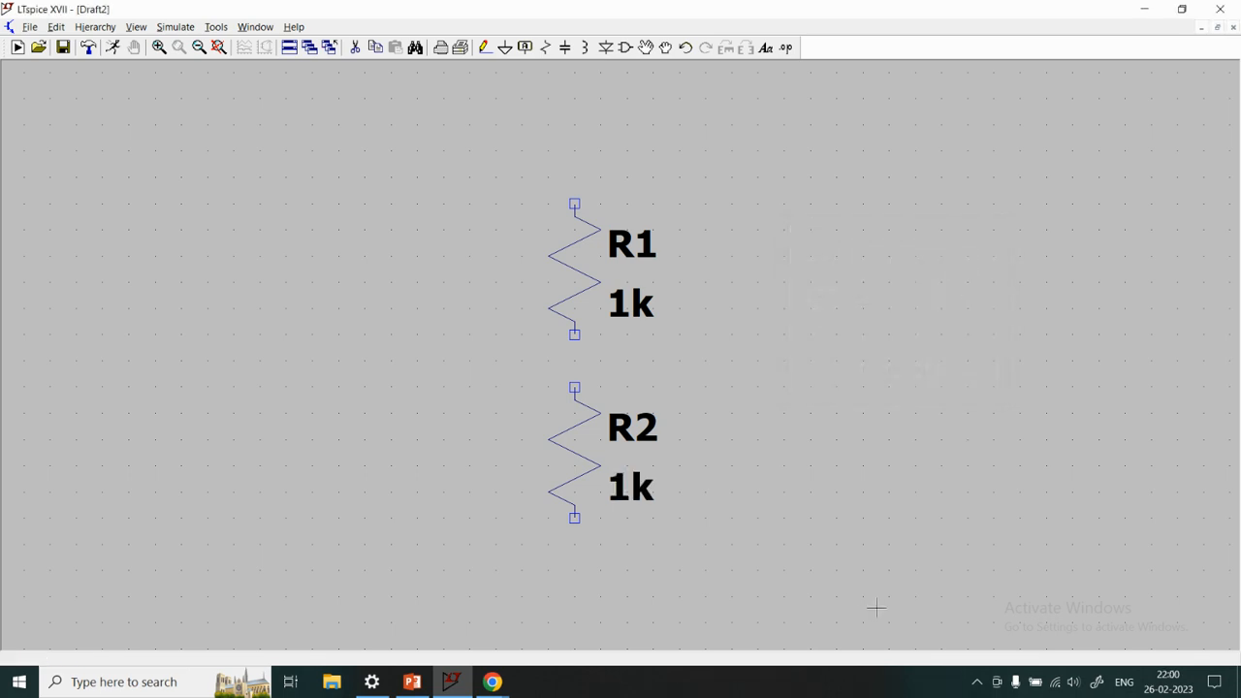
Open the component symbol library and preview transistor symbols, including lpnp and nmos4
{"action": "left_click", "coordinate": [627, 49]}
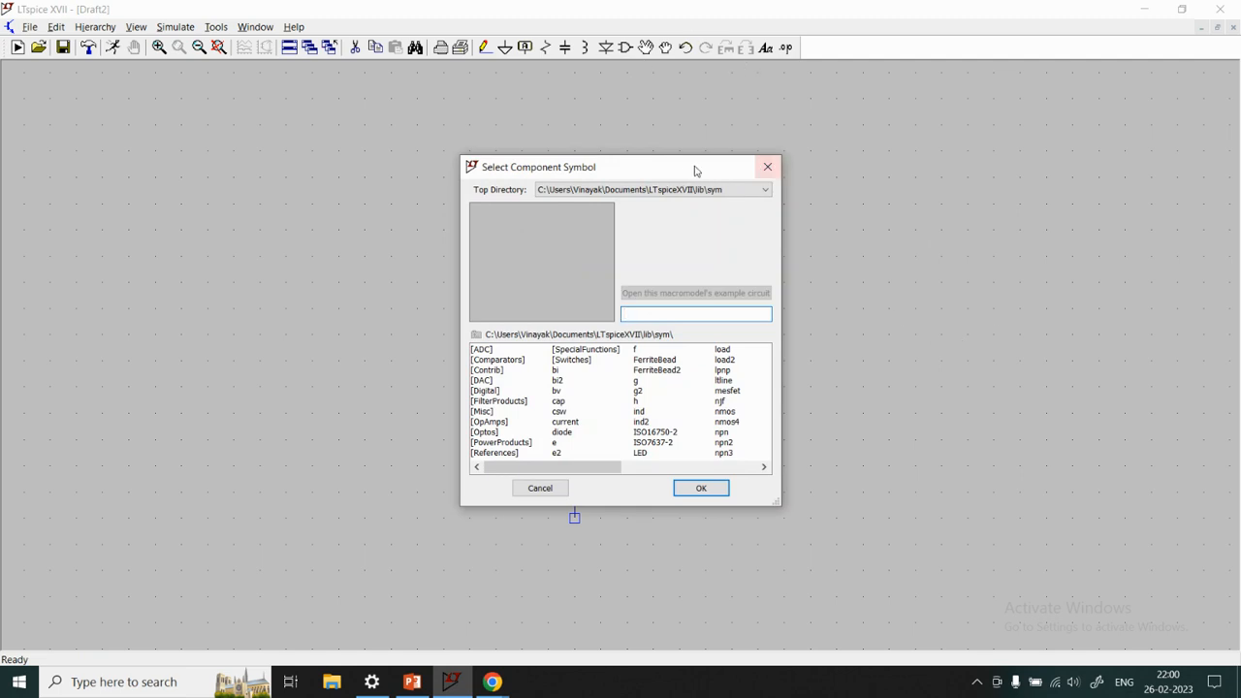
{"action": "left_click_drag", "start_coordinate": [694, 170], "coordinate": [1046, 164]}
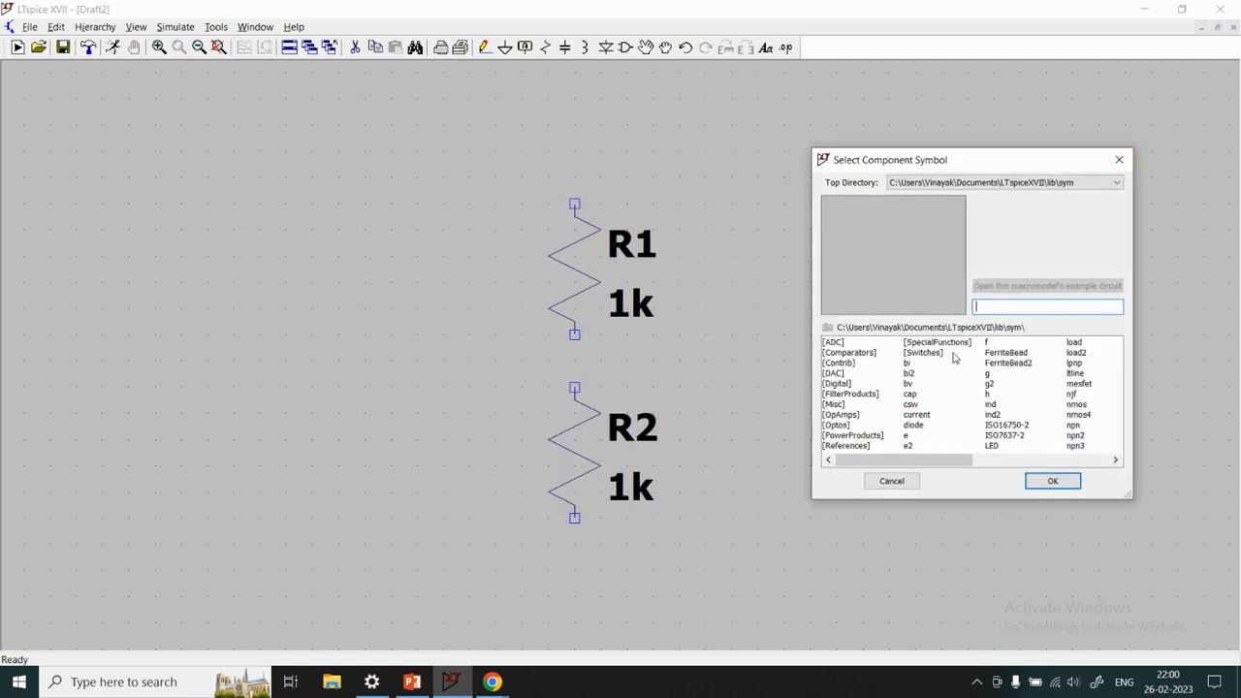
{"action": "scroll", "coordinate": [868, 381], "scroll_direction": "right", "scroll_amount": 3}
{"action": "scroll", "coordinate": [892, 424], "scroll_direction": "left", "scroll_amount": 3}
{"action": "left_click", "coordinate": [1071, 364]}
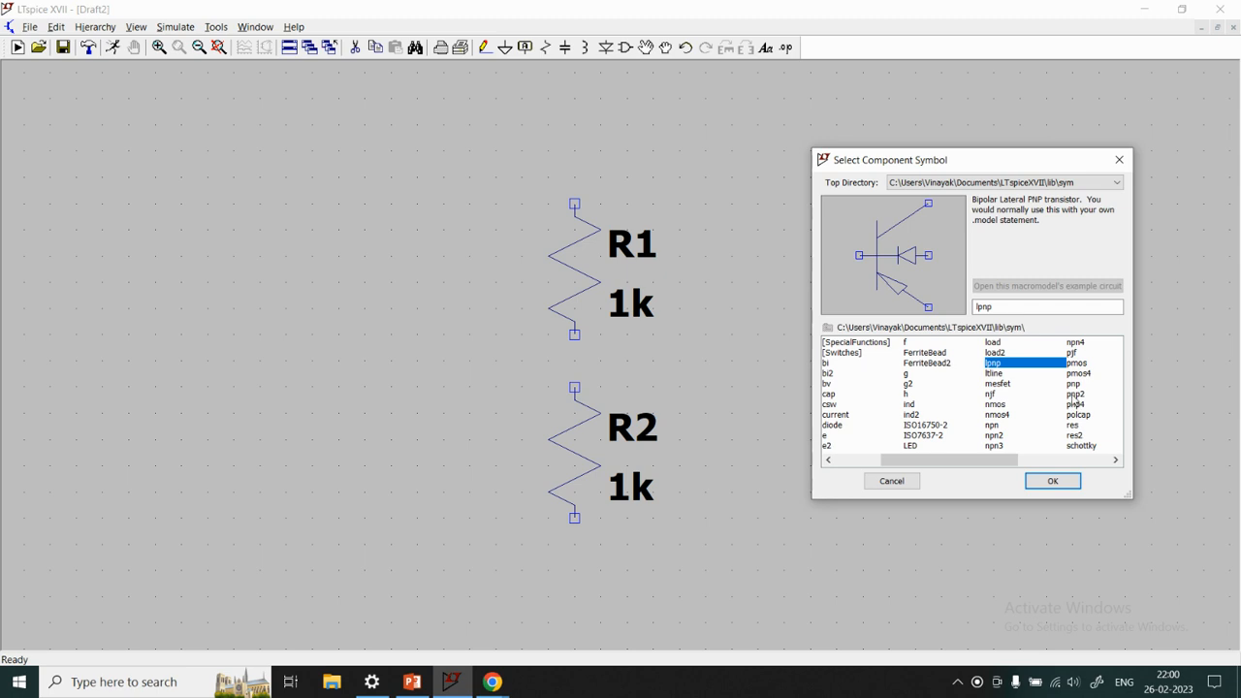
{"action": "left_click", "coordinate": [1074, 395]}
{"action": "left_click", "coordinate": [921, 416]}
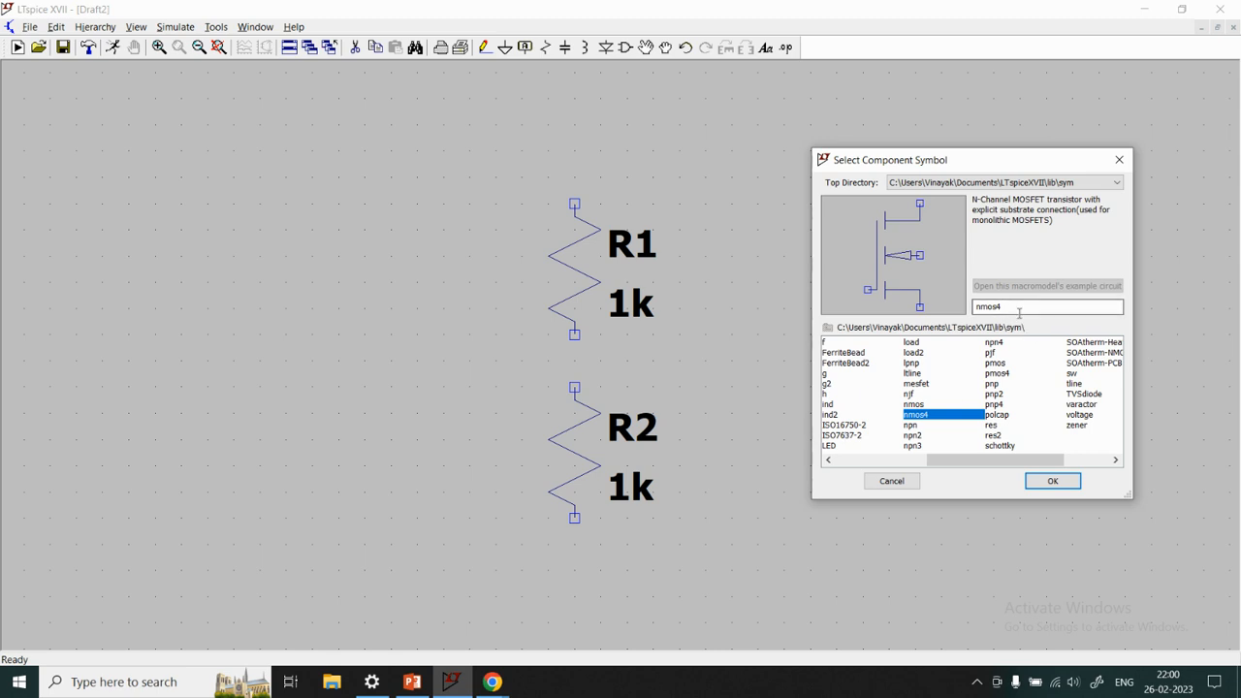
Search the component library for pnp and look through the available symbols and categories
{"action": "left_click_drag", "start_coordinate": [1019, 310], "coordinate": [959, 310]}
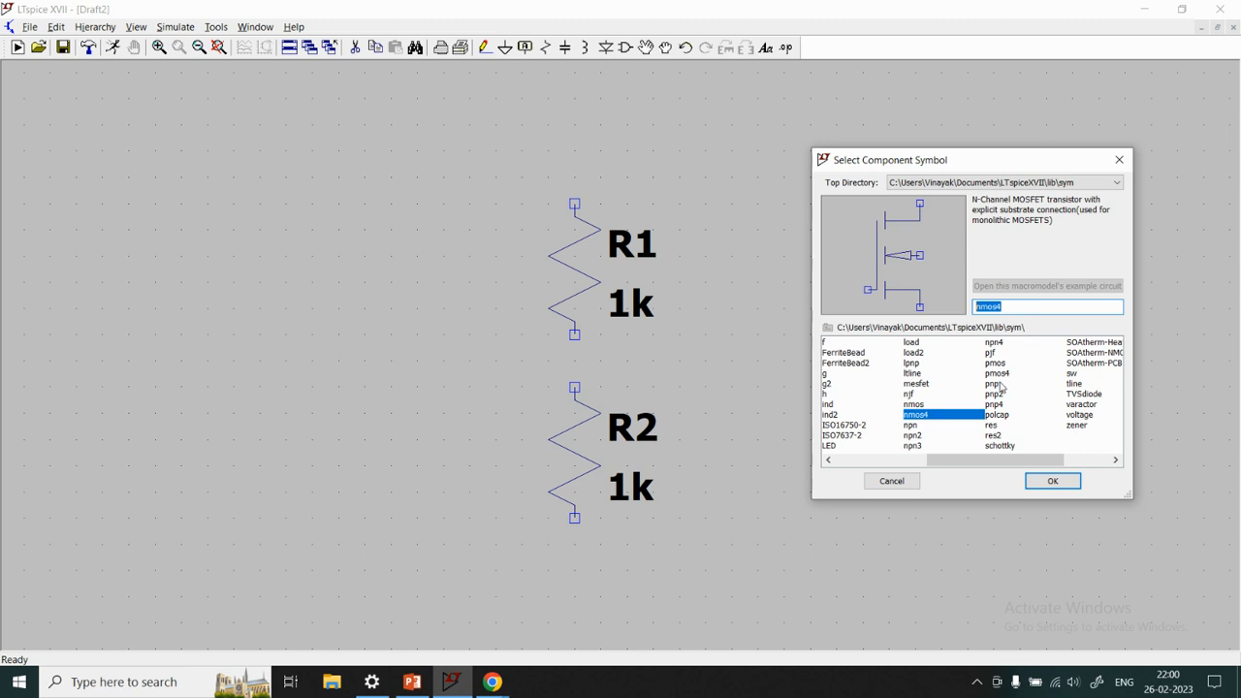
{"action": "type", "text": "pnp"}
{"action": "scroll", "coordinate": [901, 395], "scroll_direction": "up", "scroll_amount": 2}
{"action": "scroll", "coordinate": [893, 389], "scroll_direction": "down", "scroll_amount": 2}
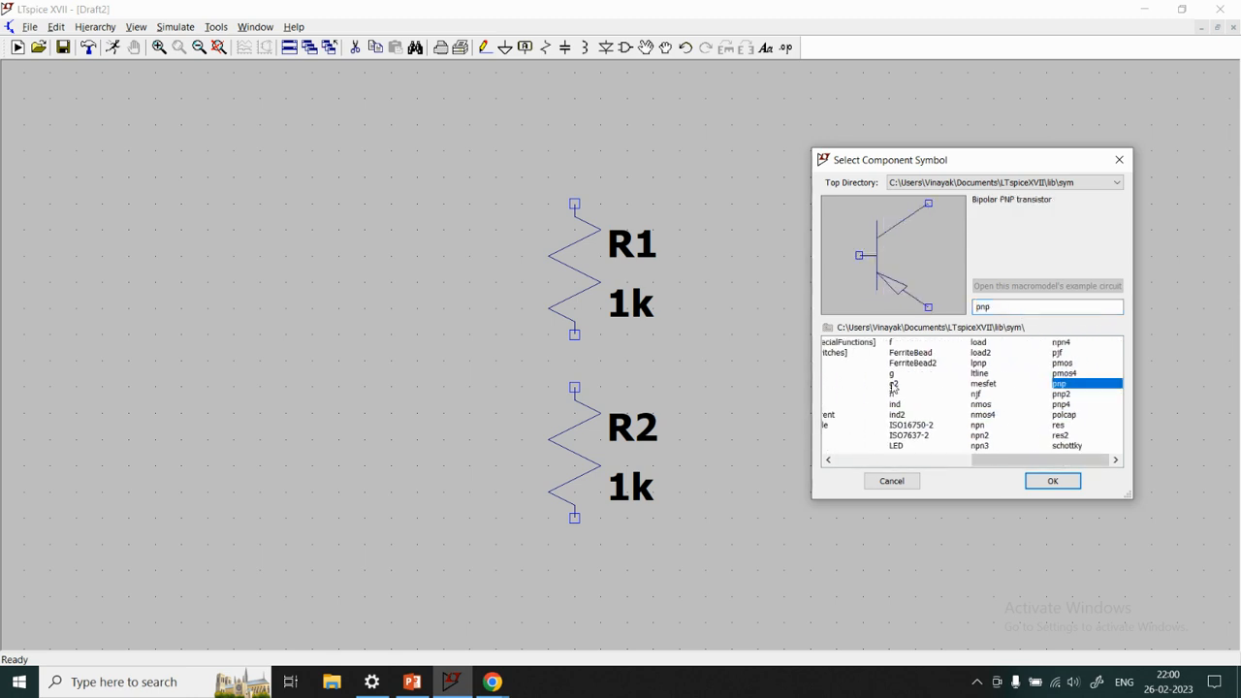
{"action": "scroll", "coordinate": [894, 389], "scroll_direction": "up", "scroll_amount": 2}
{"action": "scroll", "coordinate": [894, 388], "scroll_direction": "down", "scroll_amount": 2}
{"action": "scroll", "coordinate": [893, 389], "scroll_direction": "up", "scroll_amount": 2}
{"action": "scroll", "coordinate": [894, 388], "scroll_direction": "up", "scroll_amount": 1}
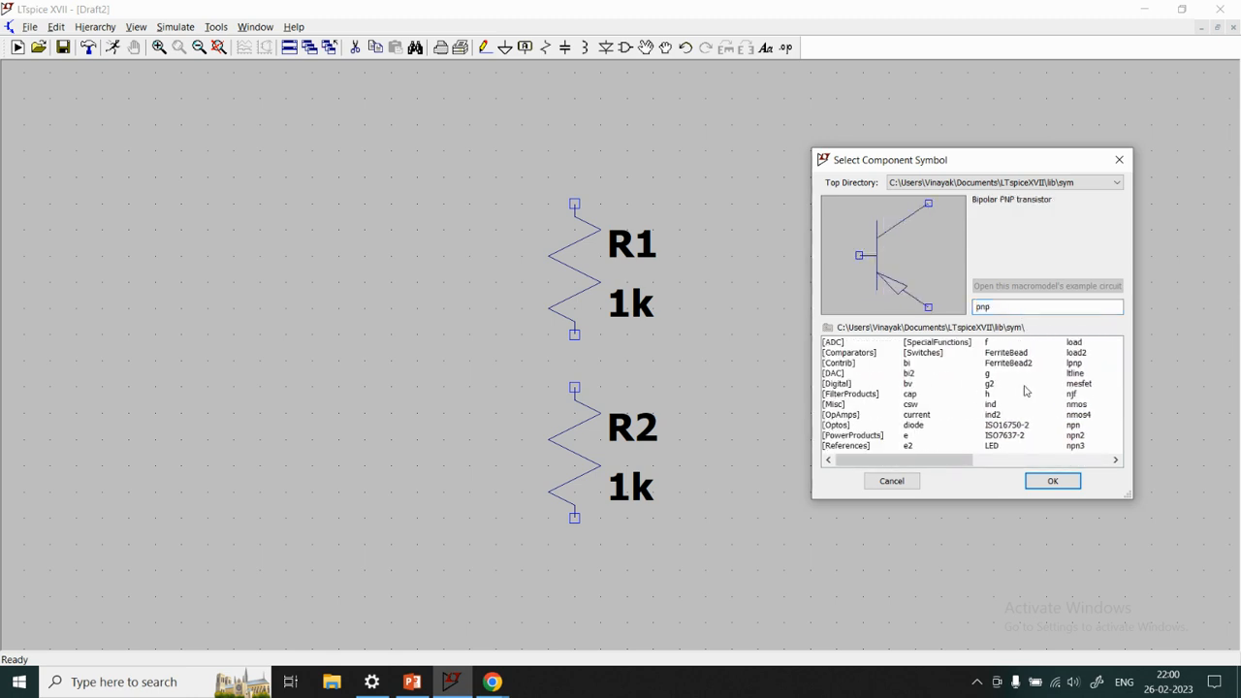
Find the voltage source symbol in the library and place one source to the left of the two resistors
{"action": "double_click", "coordinate": [992, 312]}
{"action": "type", "text": "vol"}
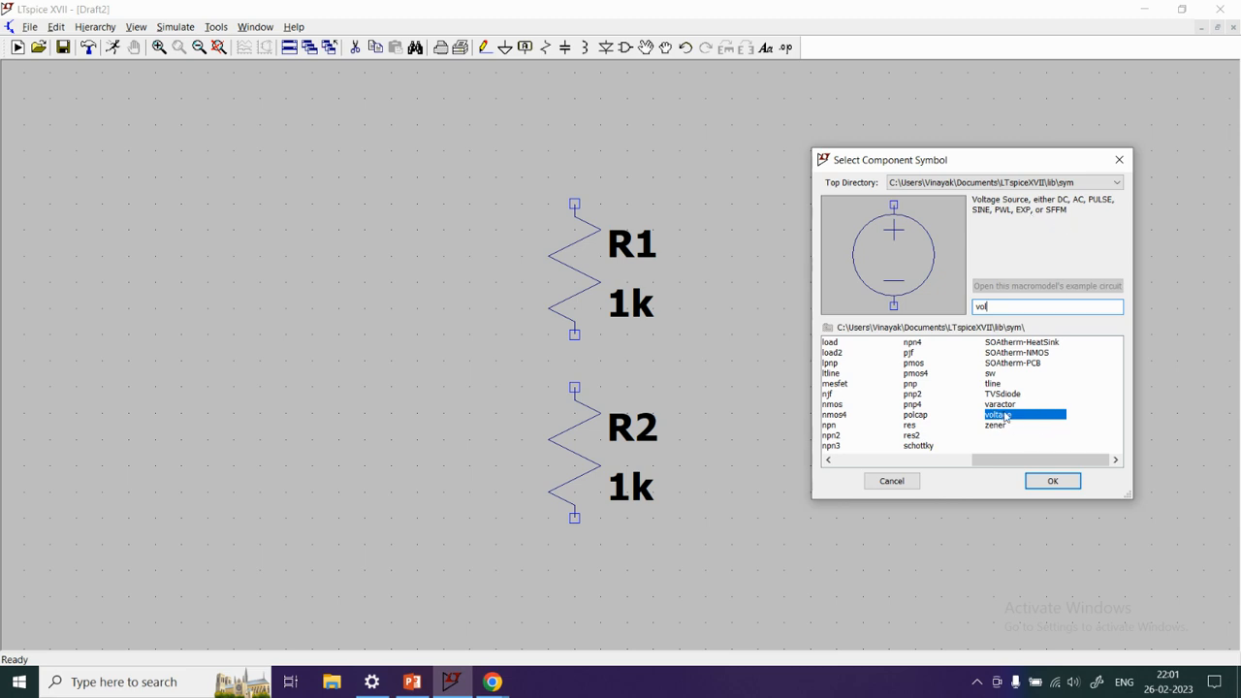
{"action": "left_click", "coordinate": [1005, 419]}
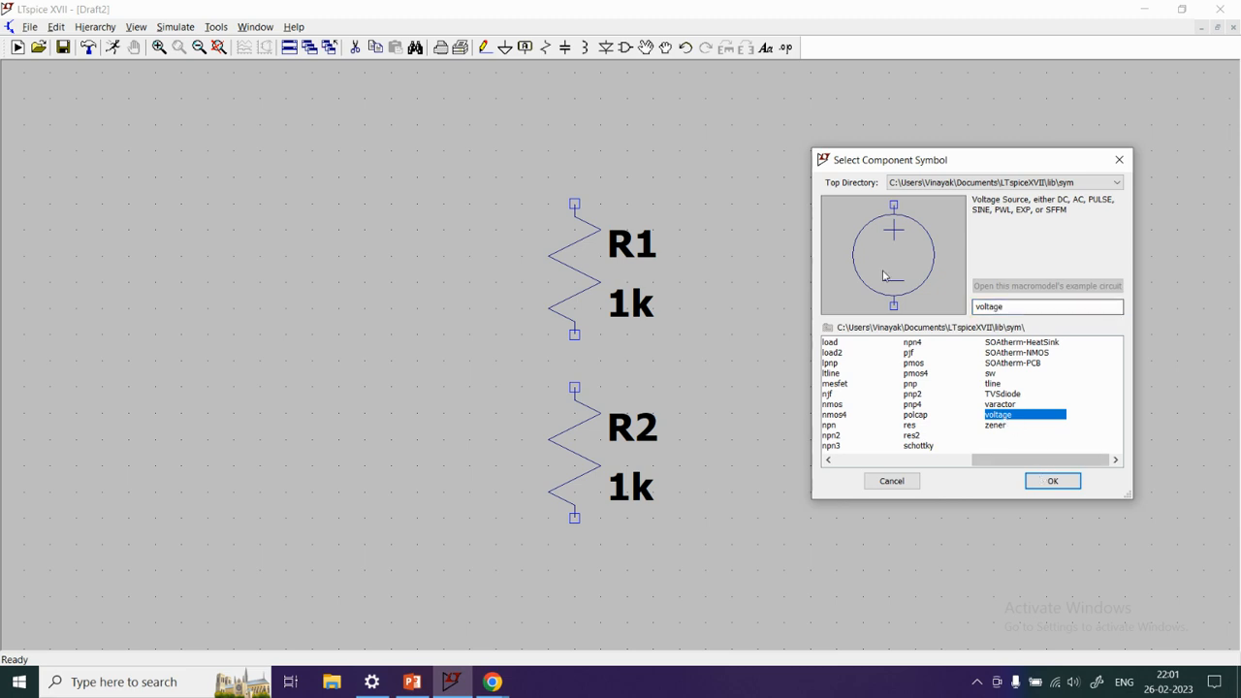
{"action": "left_click", "coordinate": [1053, 480]}
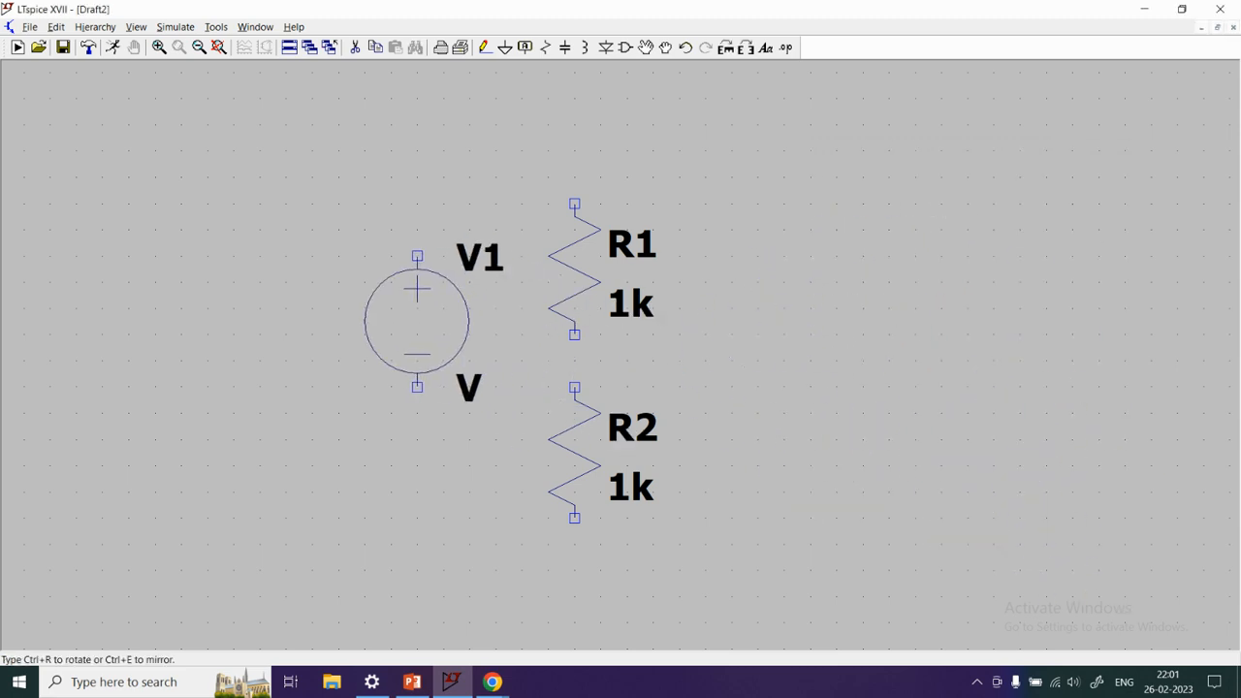
{"action": "left_click", "coordinate": [390, 347]}
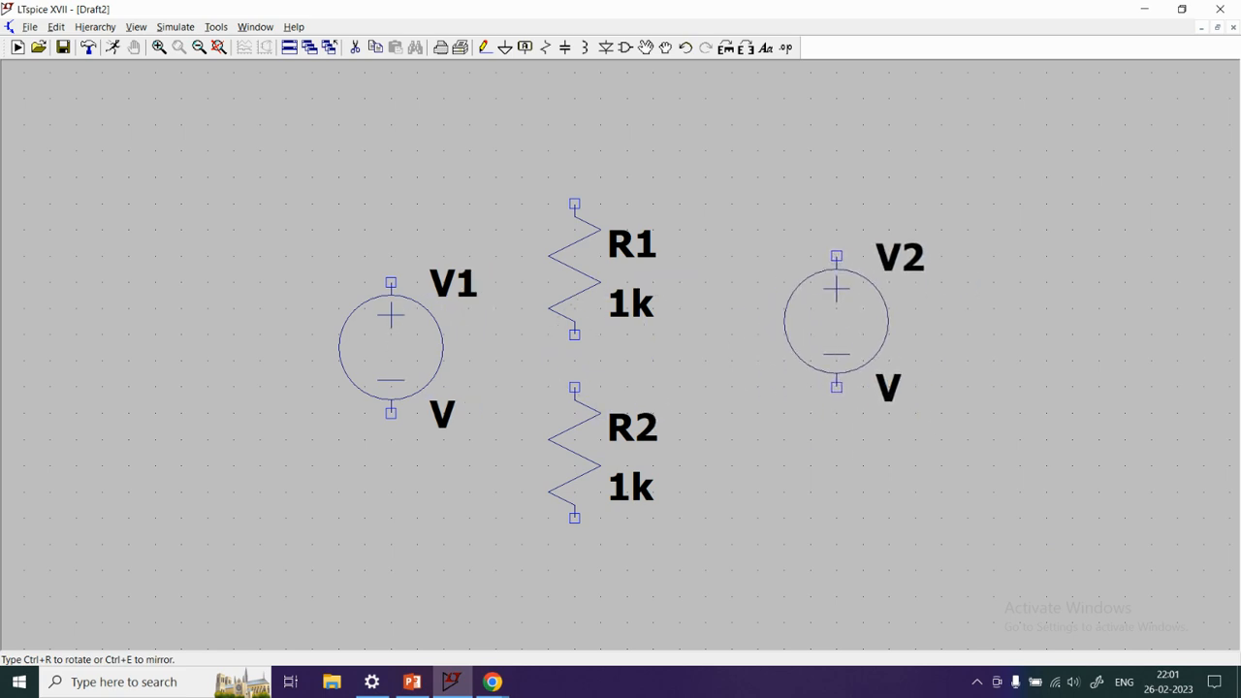
{"action": "key", "text": "Escape"}
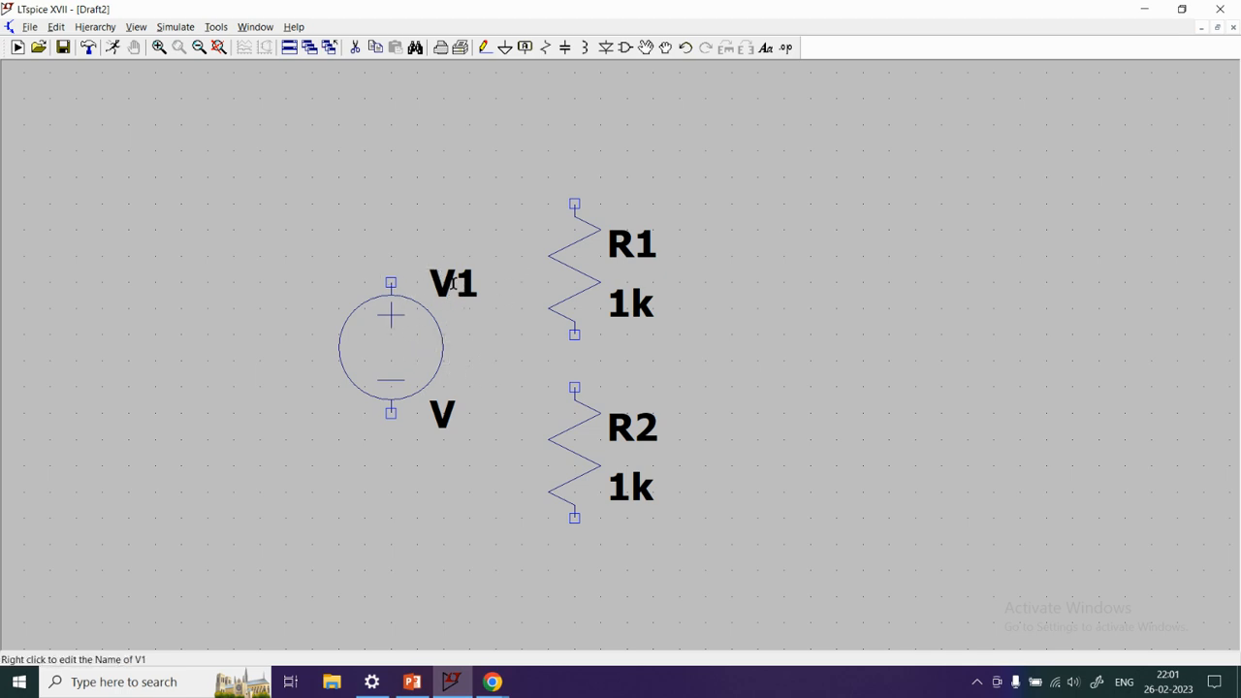
Open the settings of voltage source V1 and examine its advanced PULSE, SINE, EXP and PWL functions and small-signal AC parameters
{"action": "right_click", "coordinate": [405, 345]}
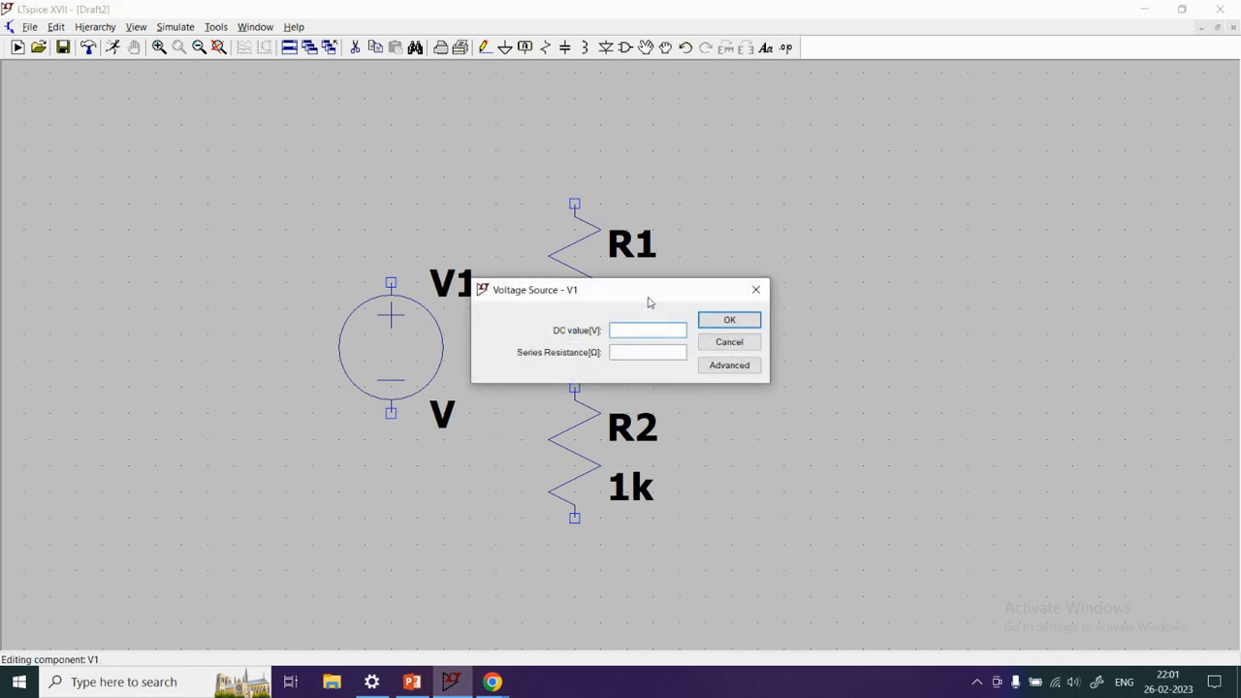
{"action": "left_click_drag", "start_coordinate": [649, 303], "coordinate": [930, 231]}
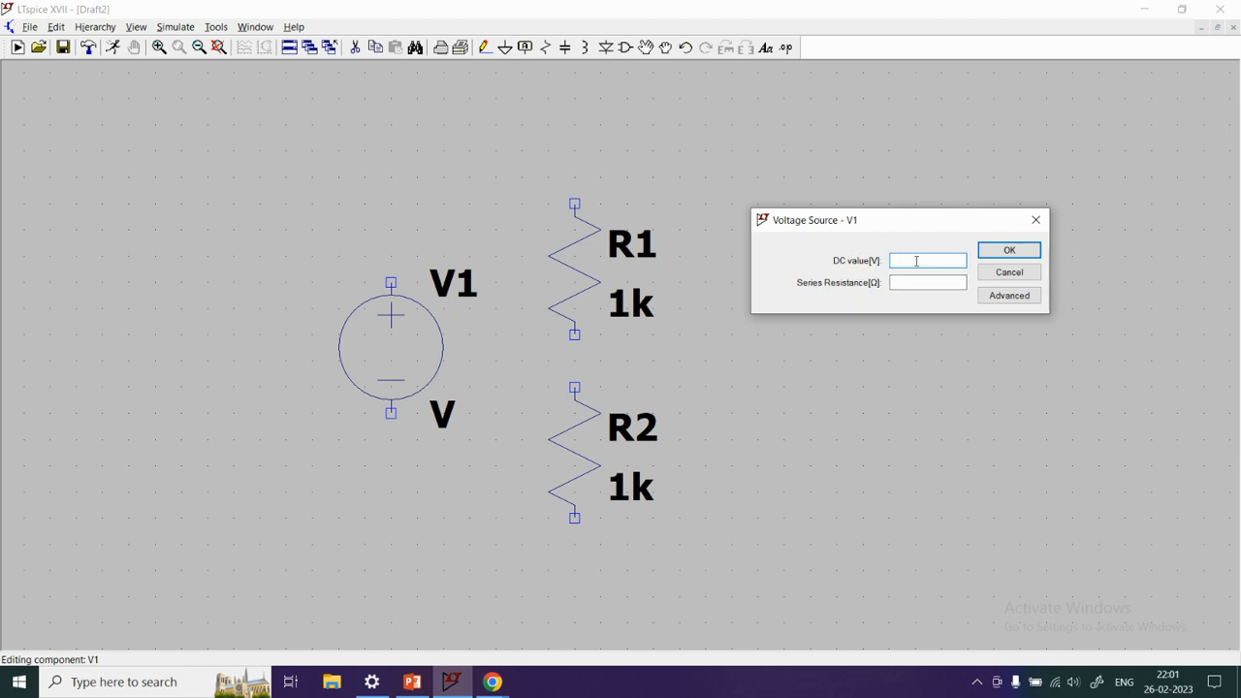
{"action": "left_click", "coordinate": [993, 296]}
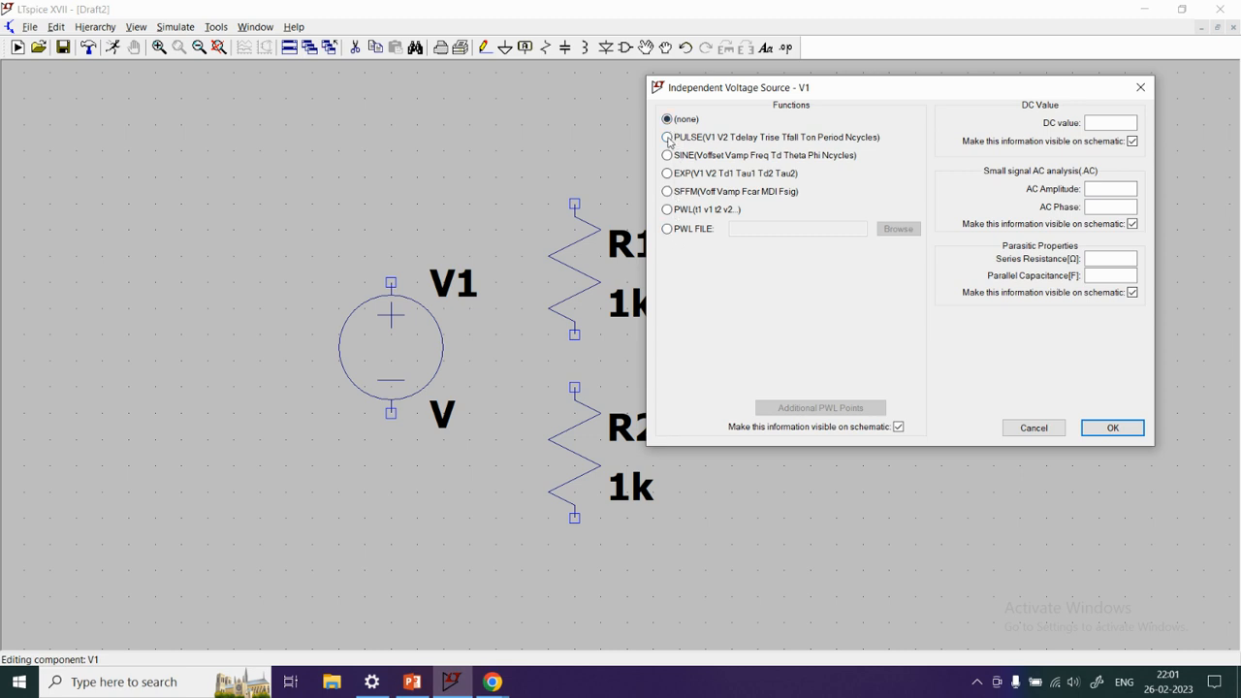
{"action": "left_click", "coordinate": [667, 137]}
{"action": "left_click", "coordinate": [666, 156]}
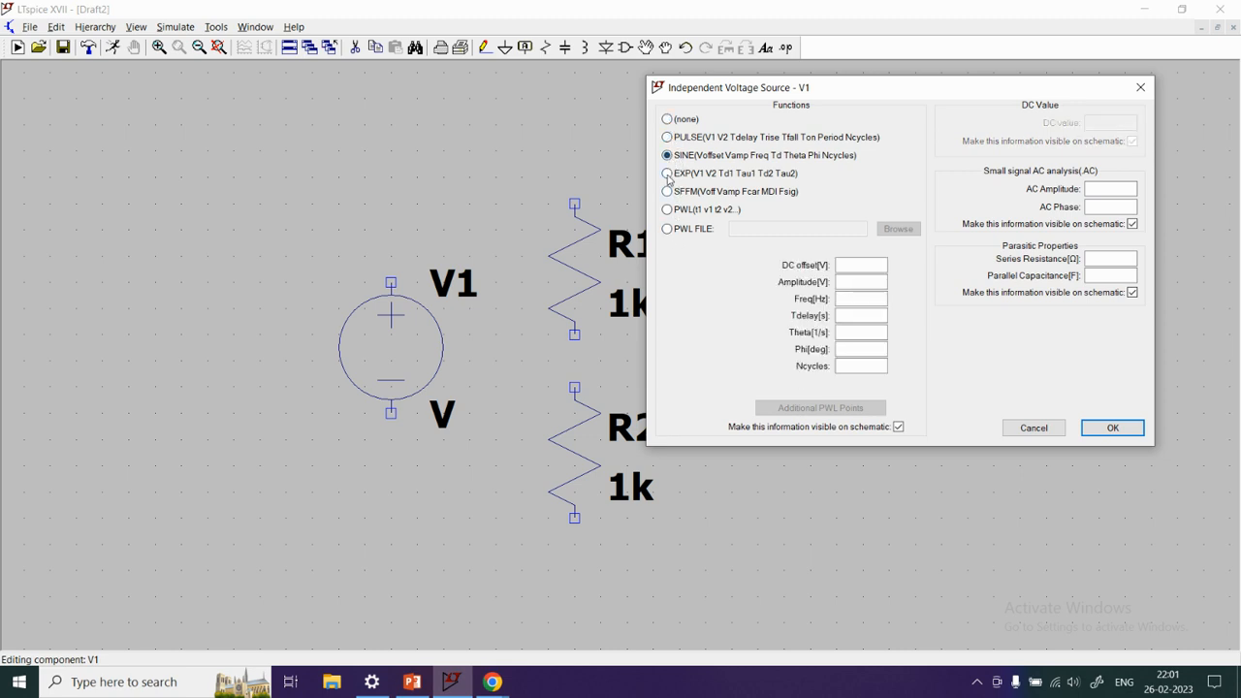
{"action": "left_click", "coordinate": [667, 173]}
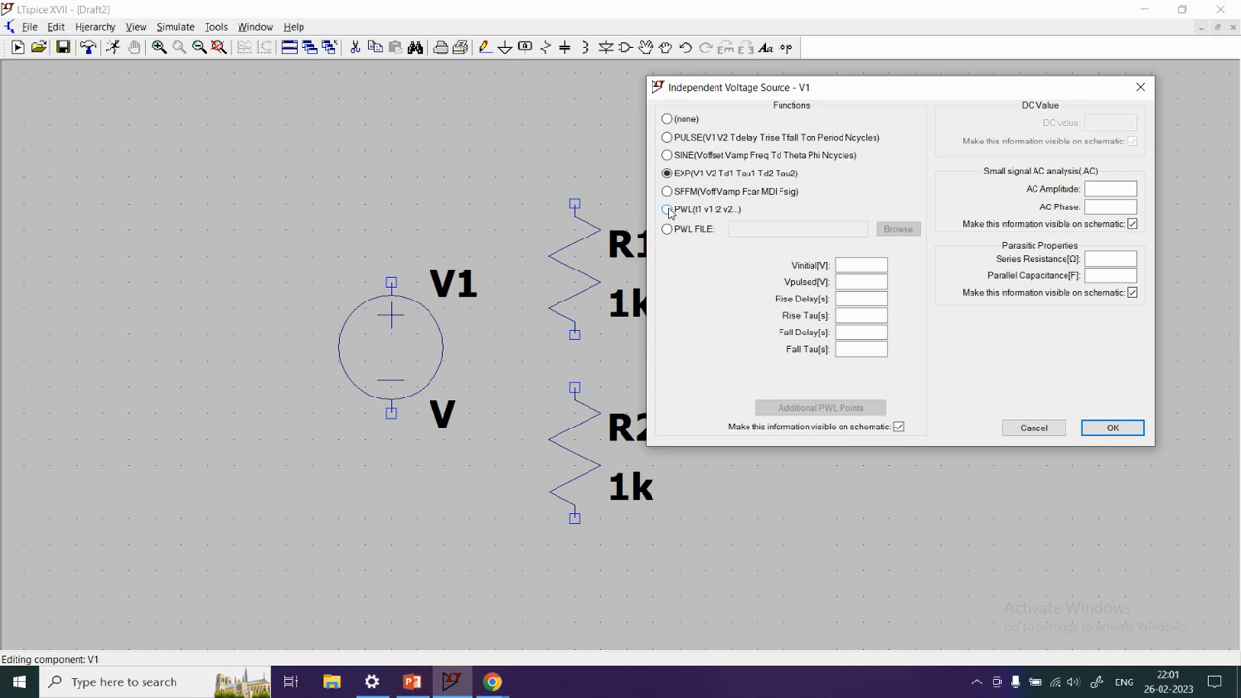
{"action": "left_click", "coordinate": [668, 210]}
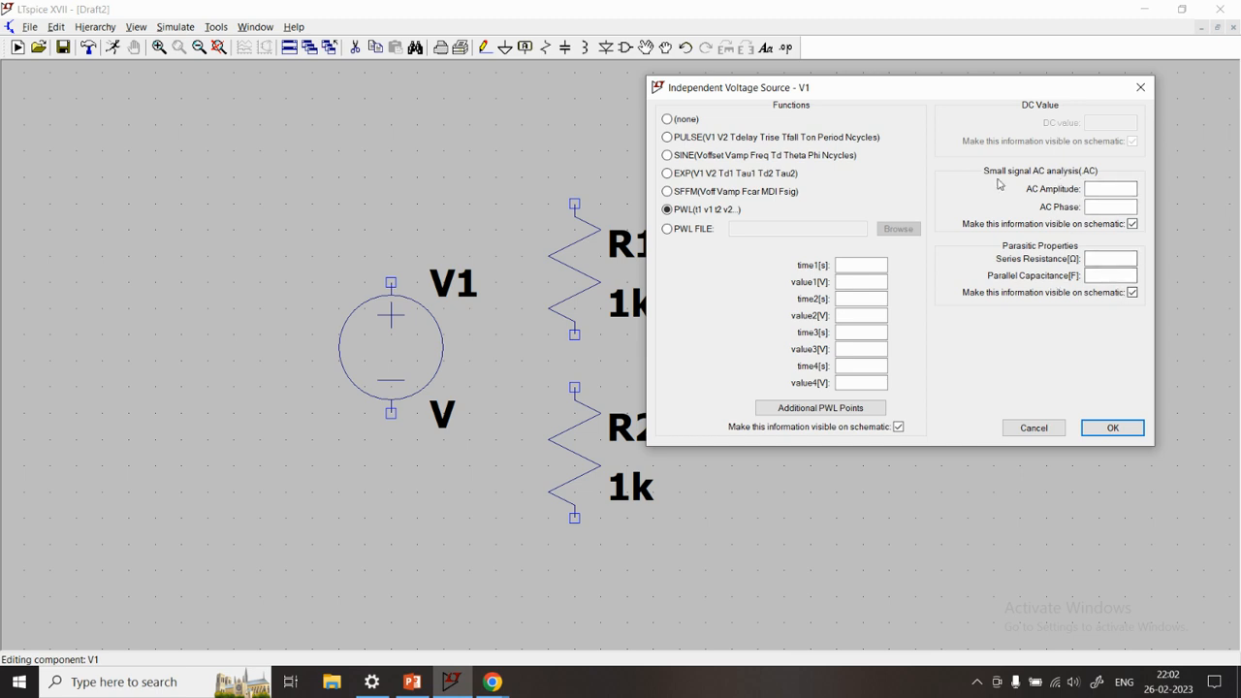
{"action": "left_click", "coordinate": [1105, 189]}
{"action": "left_click", "coordinate": [1104, 206]}
{"action": "left_click", "coordinate": [667, 119]}
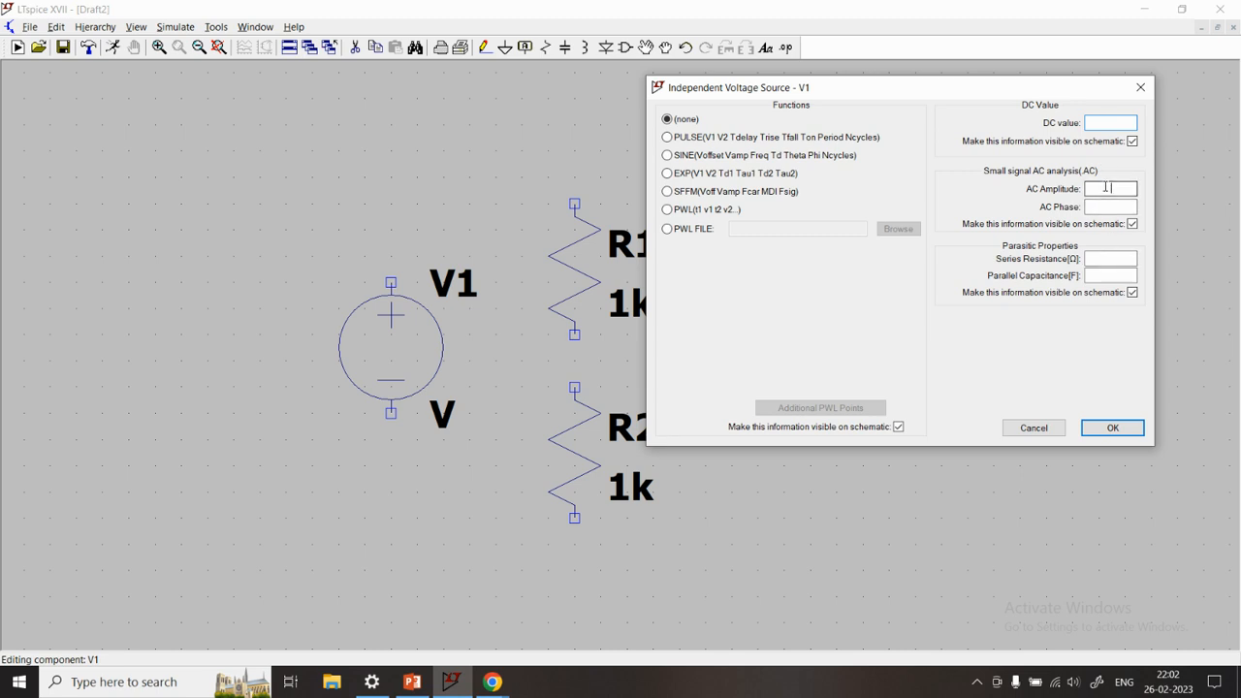
{"action": "left_click", "coordinate": [1105, 188]}
{"action": "left_click", "coordinate": [1033, 427]}
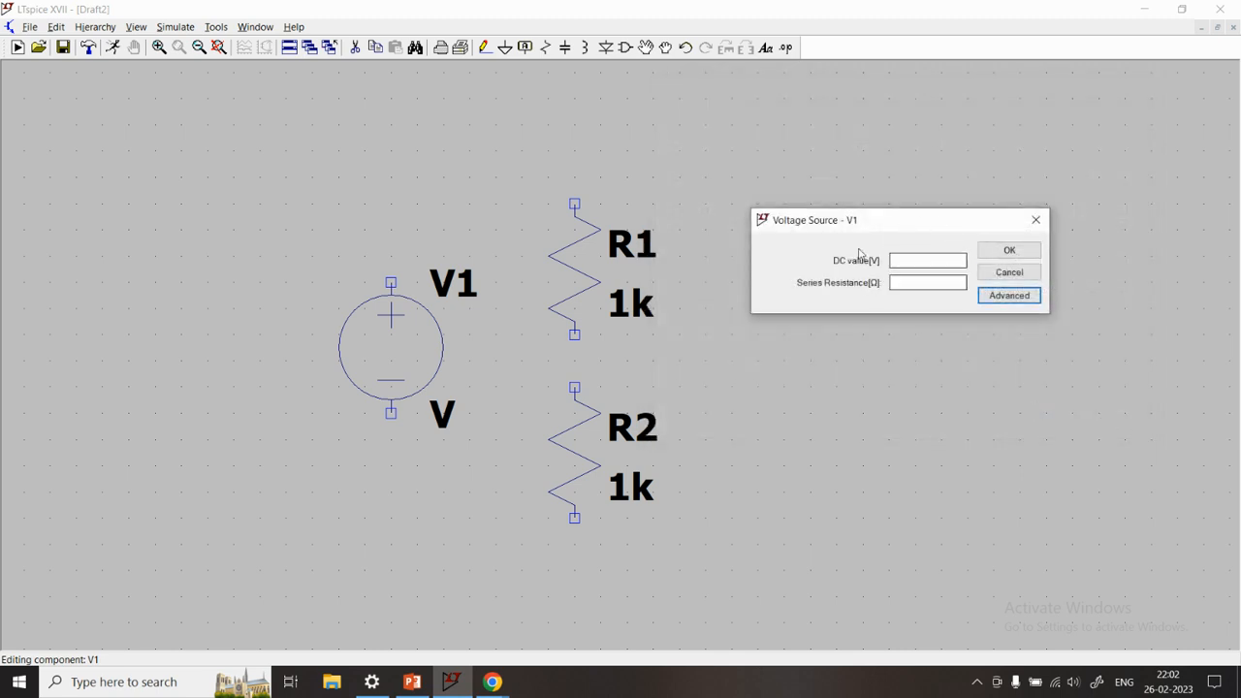
Set the DC value of voltage source V1 to 1V, leaving the series resistance empty
{"action": "left_click_drag", "start_coordinate": [893, 222], "coordinate": [916, 222]}
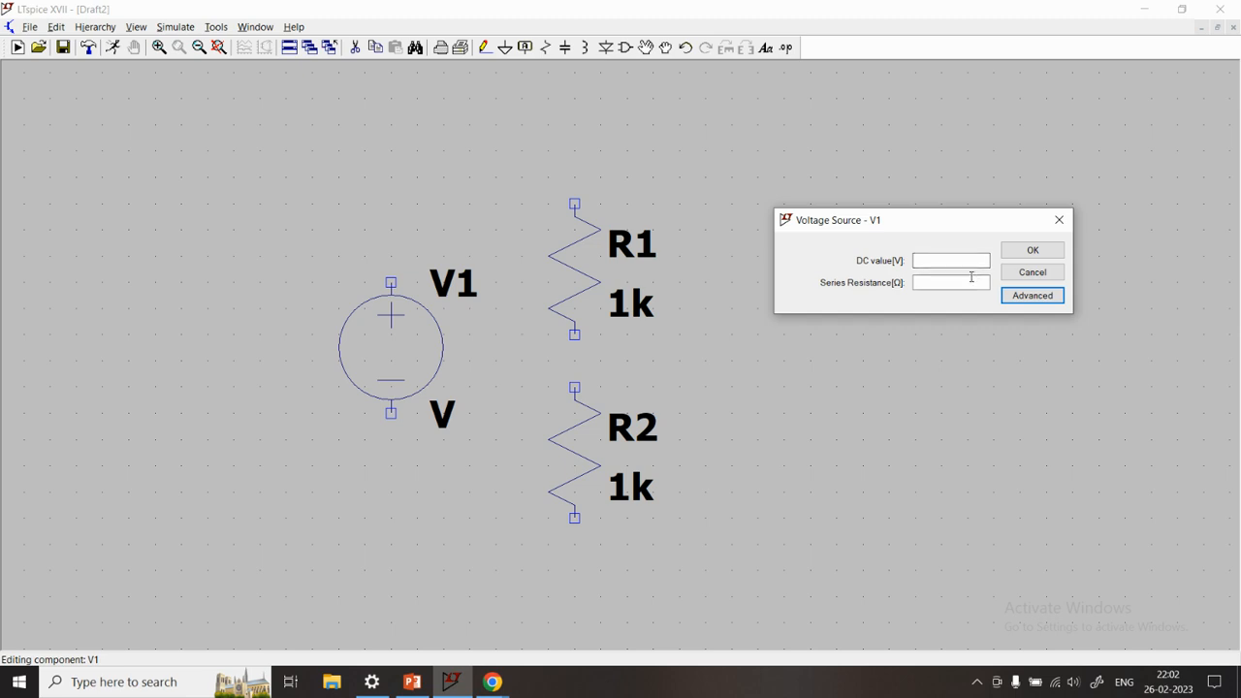
{"action": "left_click", "coordinate": [944, 260]}
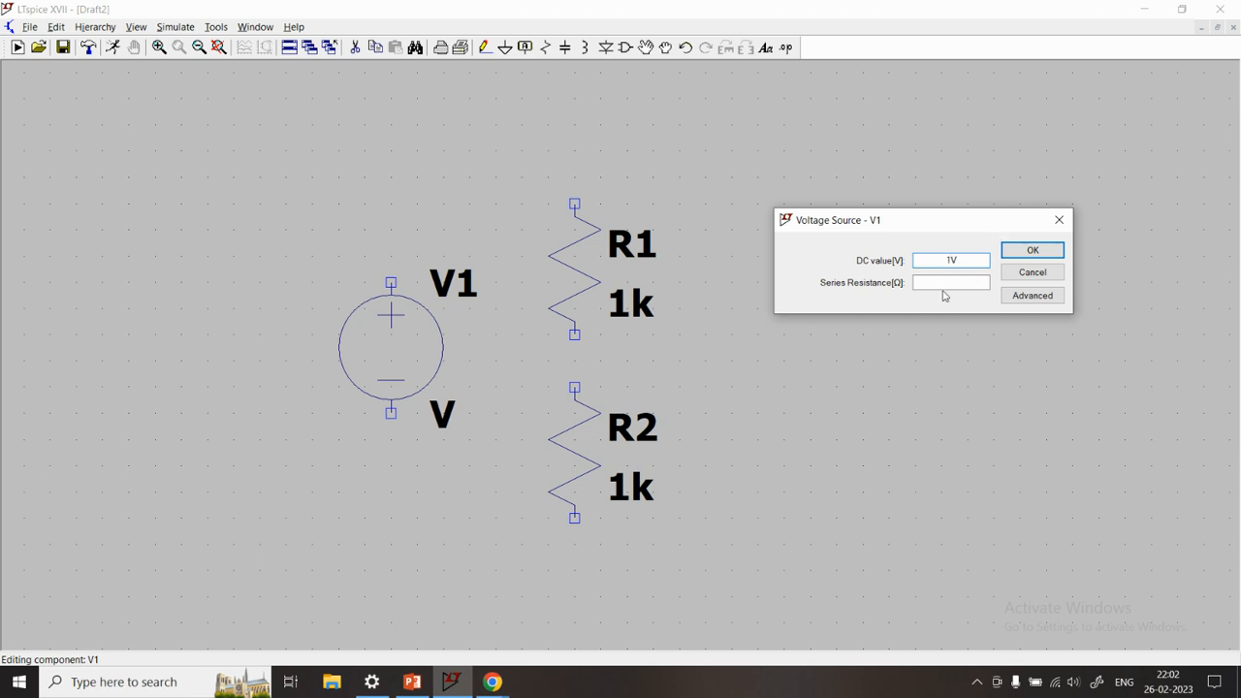
{"action": "left_click", "coordinate": [946, 283]}
{"action": "left_click", "coordinate": [1042, 253]}
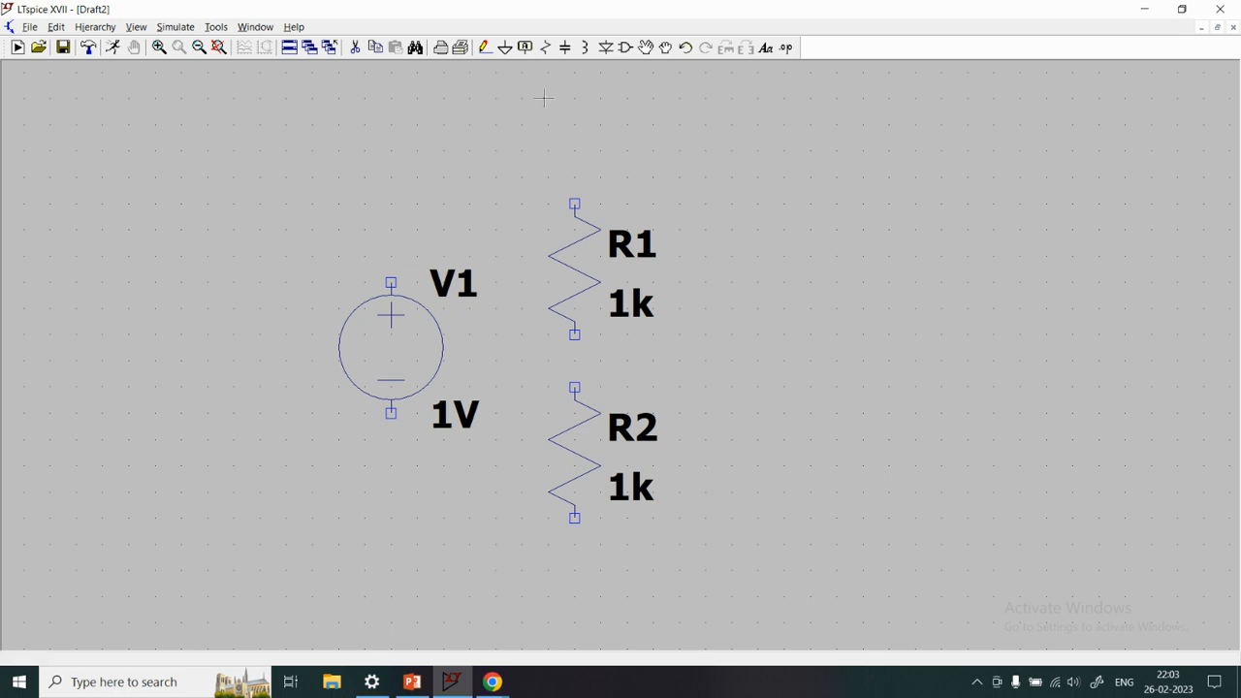
Place one ground symbol directly below voltage source V1, leaving a gap for a wire
{"action": "left_click", "coordinate": [505, 48]}
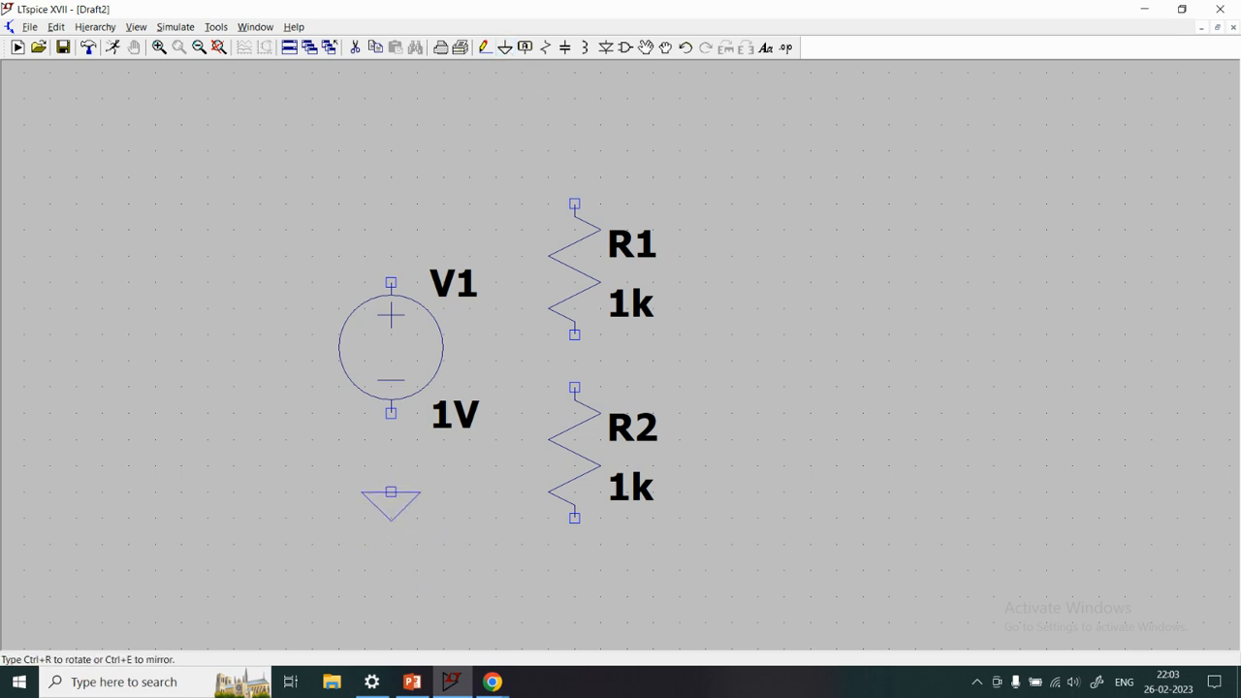
{"action": "left_click", "coordinate": [390, 596]}
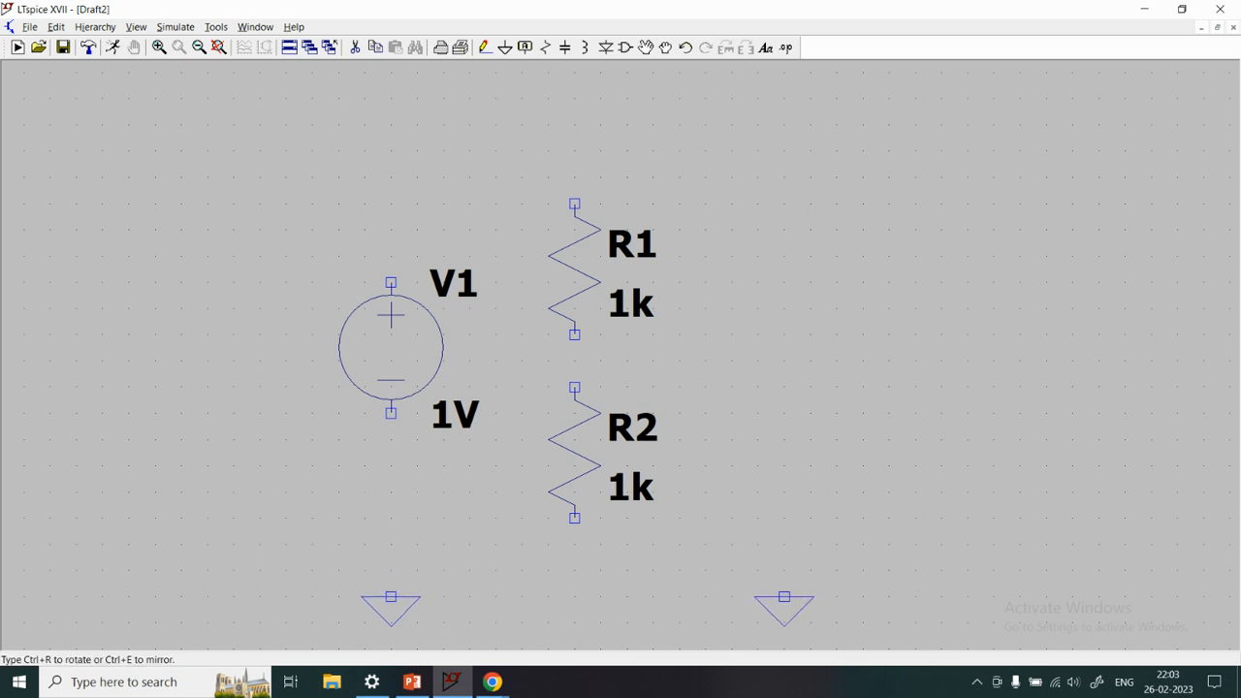
{"action": "key", "text": "Escape"}
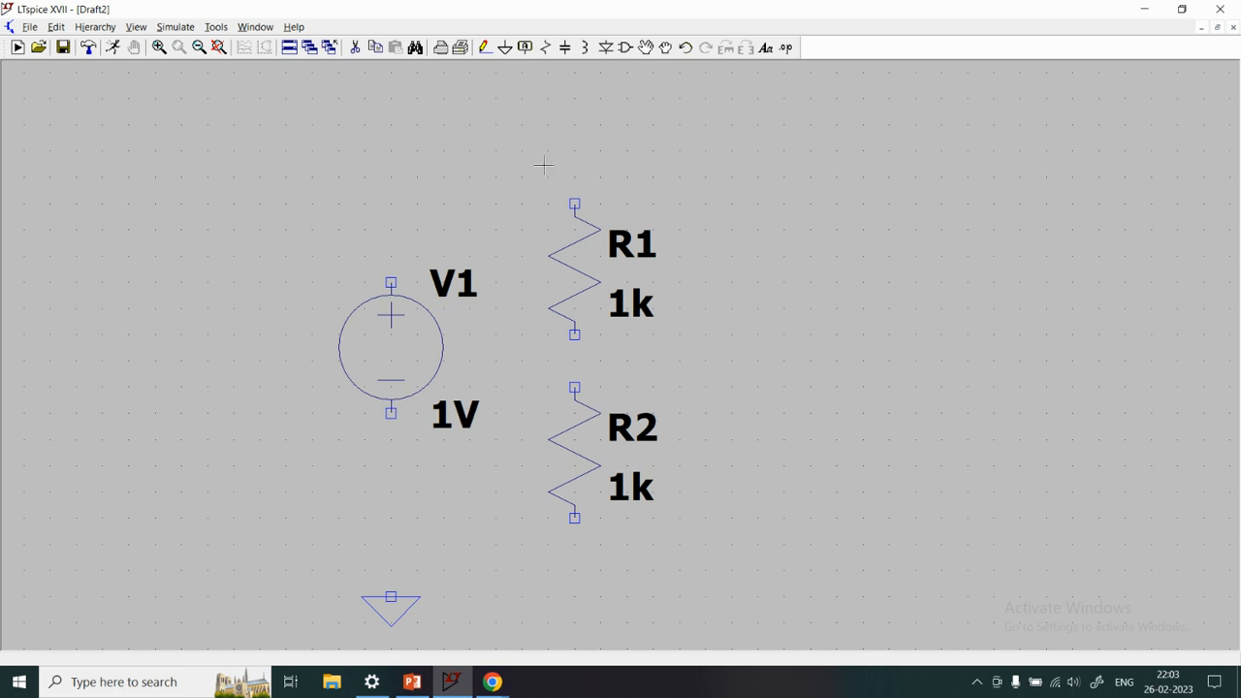
{"action": "left_click", "coordinate": [485, 51]}
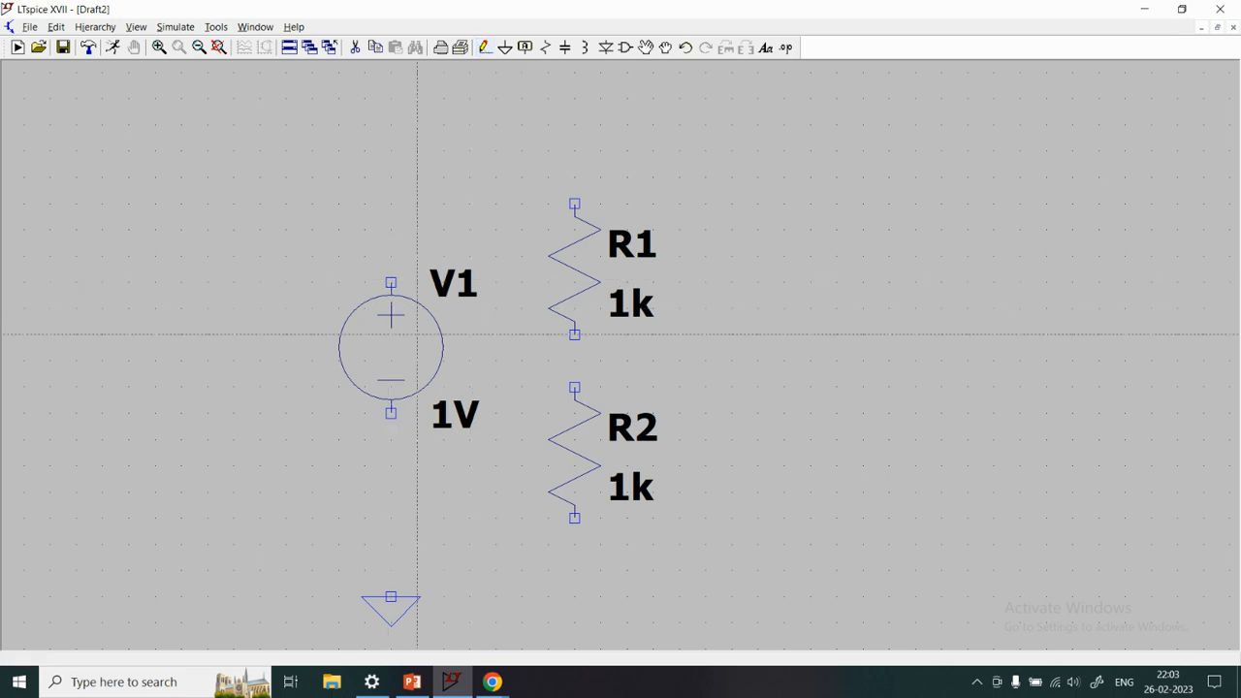
{"action": "scroll", "coordinate": [522, 396], "scroll_direction": "up", "scroll_amount": 1}
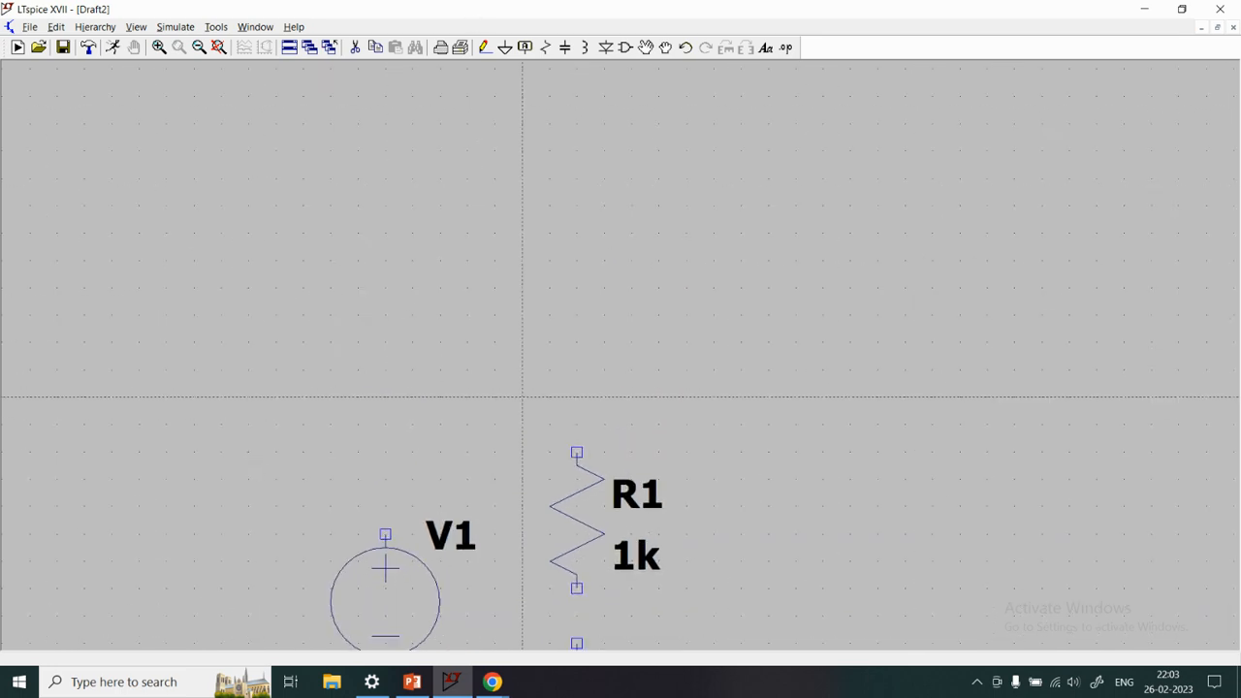
{"action": "scroll", "coordinate": [530, 431], "scroll_direction": "down", "scroll_amount": 3}
{"action": "scroll", "coordinate": [576, 476], "scroll_direction": "up", "scroll_amount": 2}
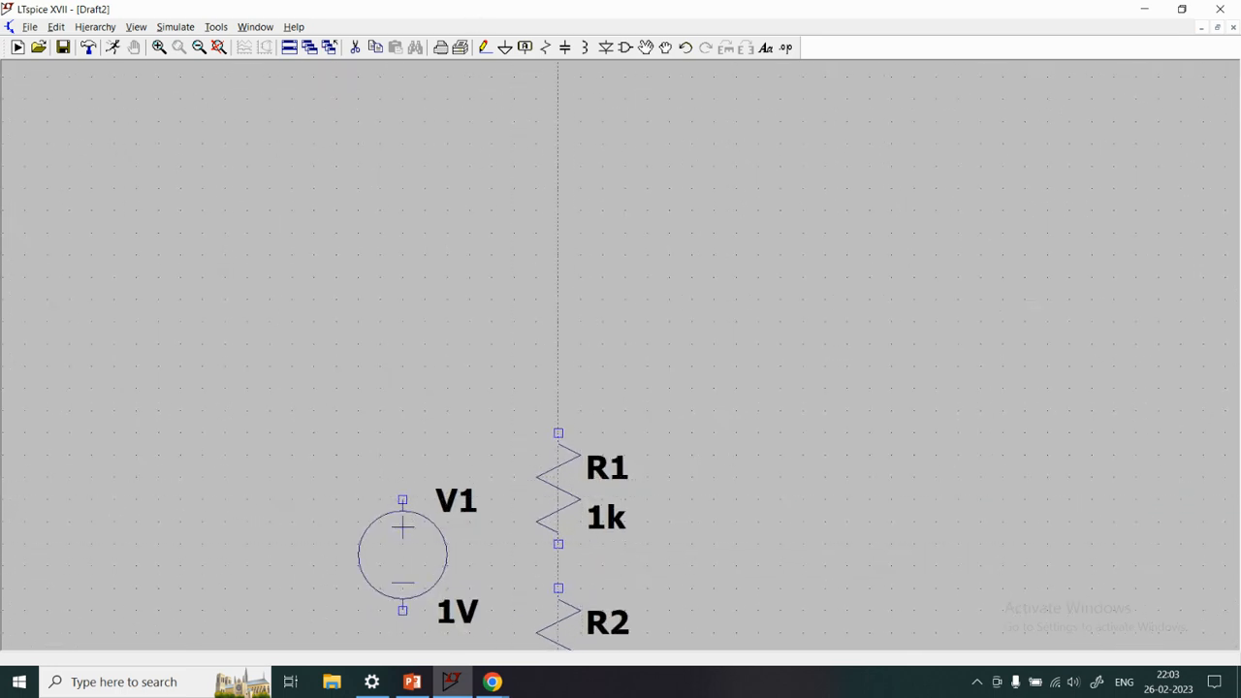
{"action": "scroll", "coordinate": [515, 423], "scroll_direction": "down", "scroll_amount": 2}
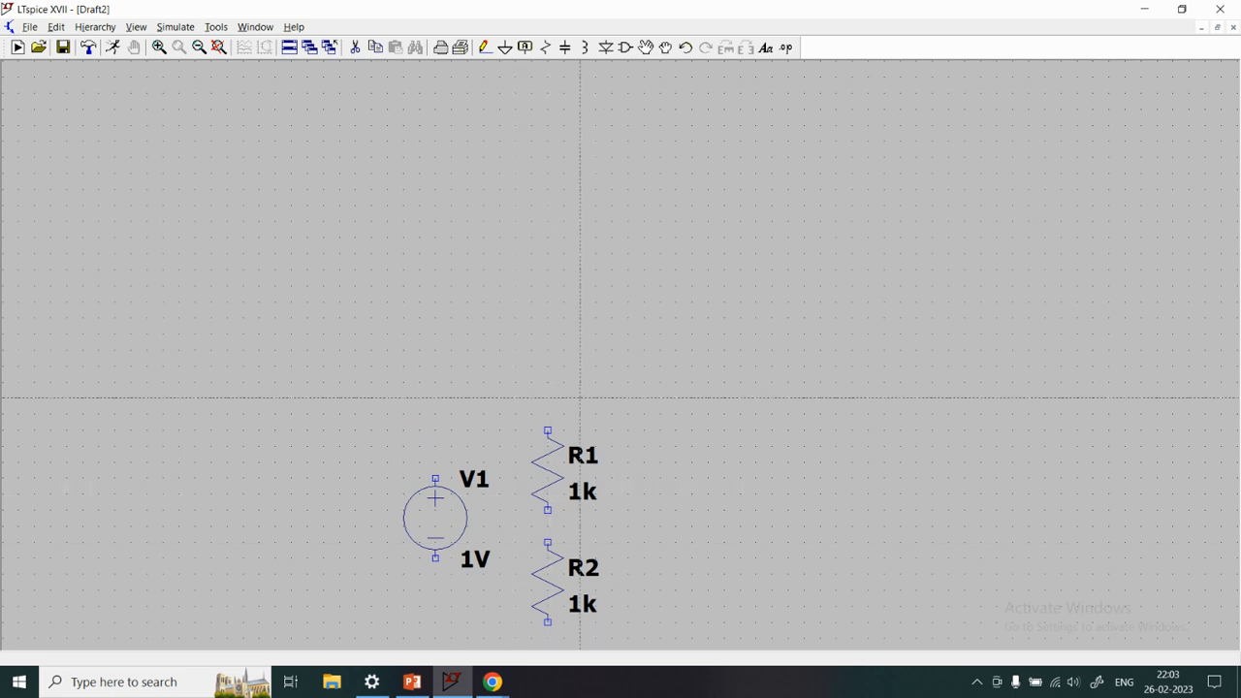
{"action": "scroll", "coordinate": [579, 397], "scroll_direction": "up", "scroll_amount": 2}
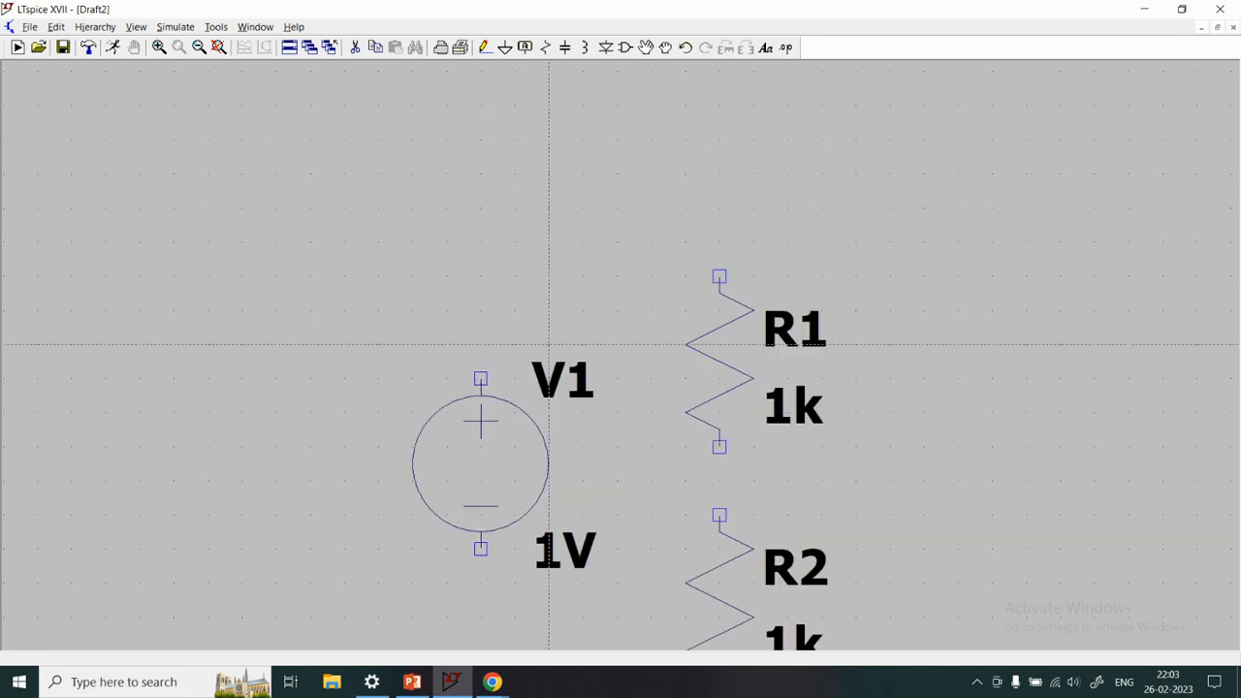
{"action": "left_click", "coordinate": [159, 48]}
{"action": "left_click", "coordinate": [243, 145]}
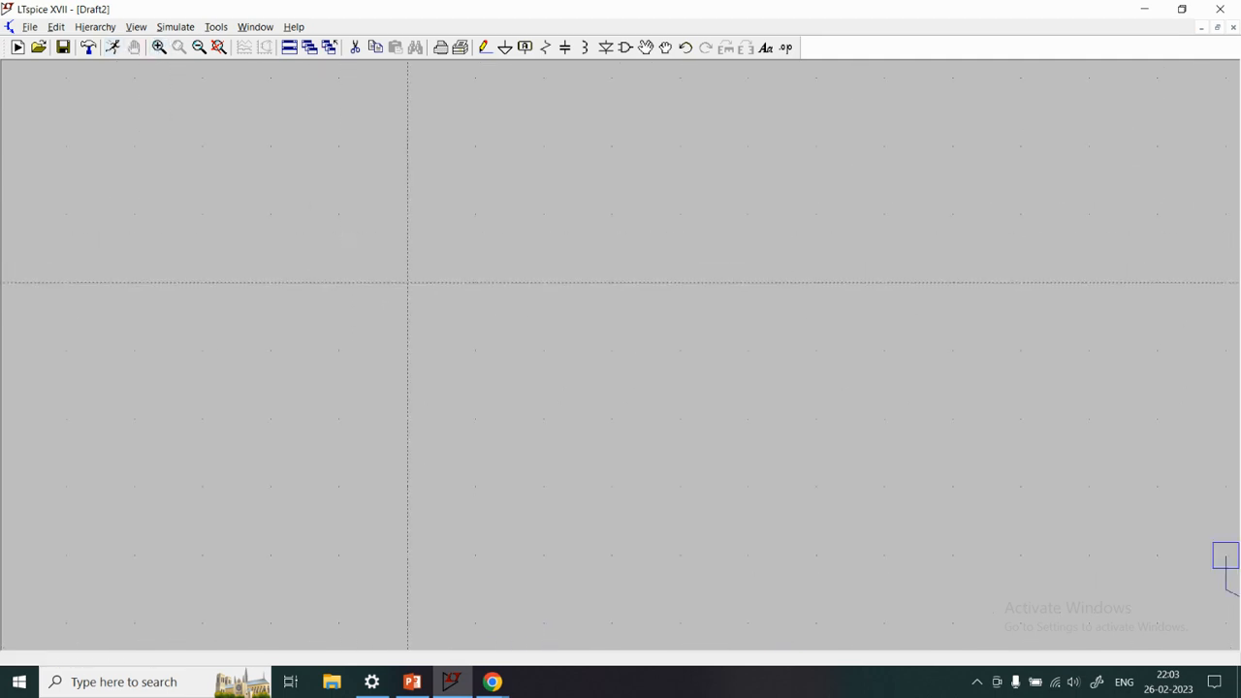
{"action": "left_click", "coordinate": [199, 49]}
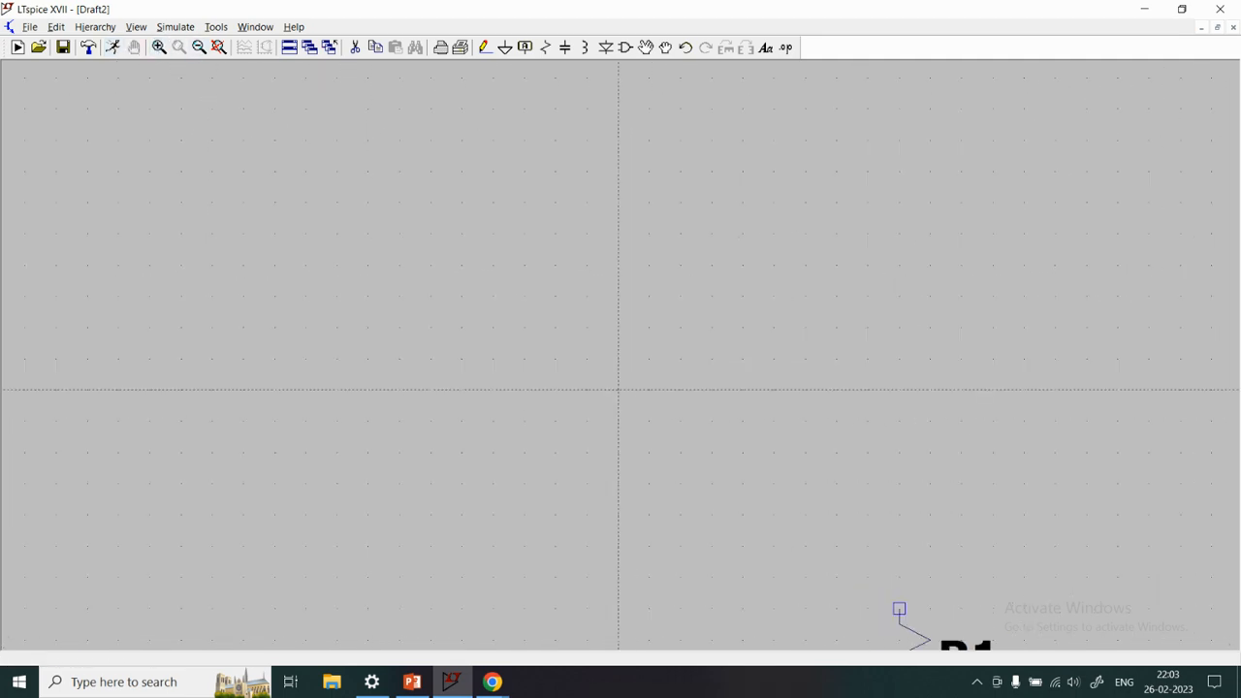
{"action": "key", "text": "Escape"}
{"action": "key", "text": "space"}
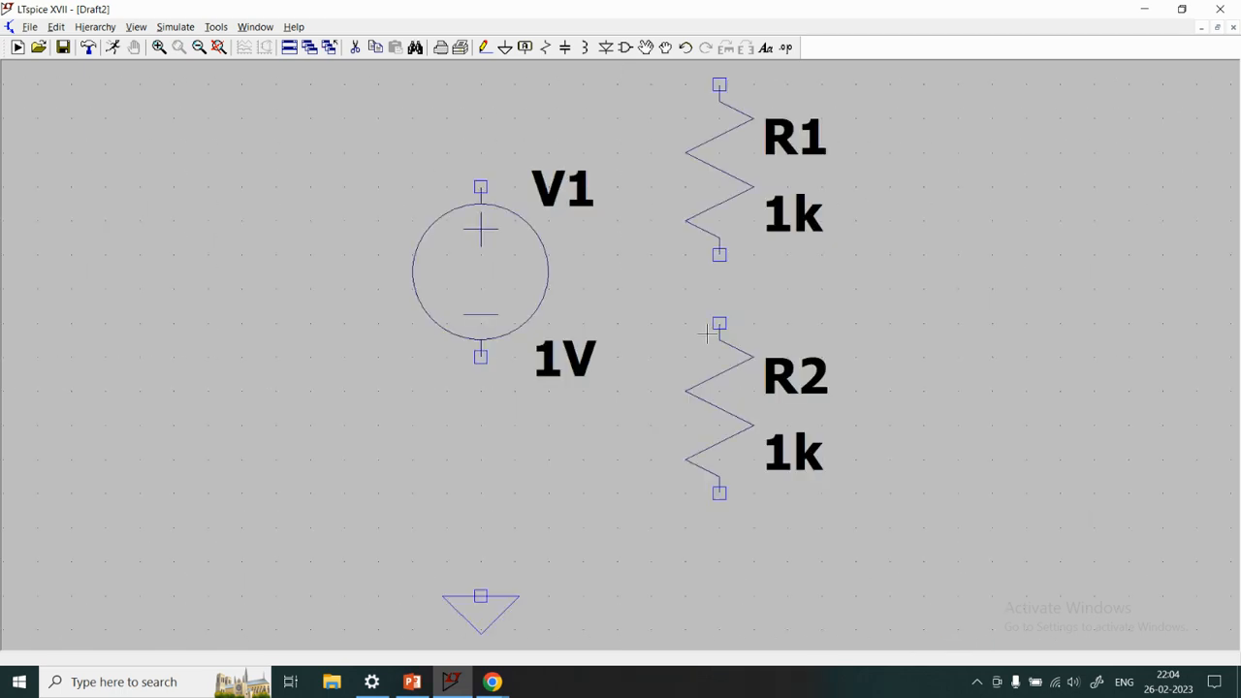
{"action": "left_click", "coordinate": [199, 47]}
{"action": "left_click", "coordinate": [198, 47]}
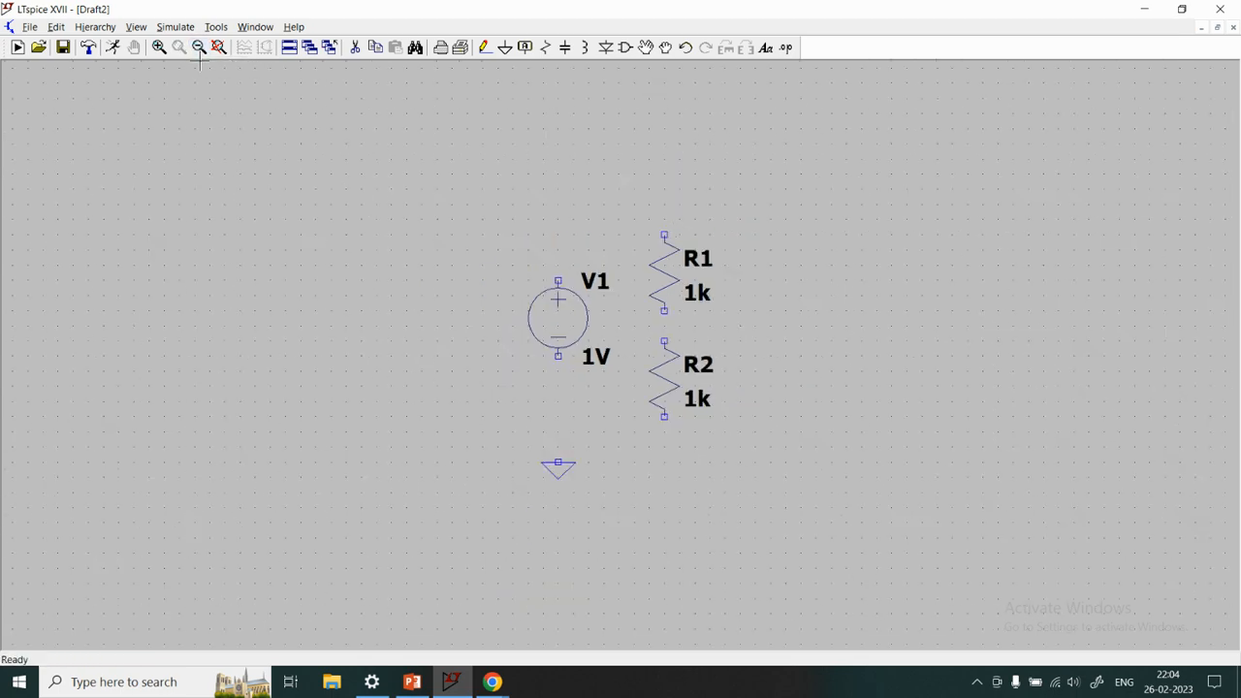
{"action": "left_click", "coordinate": [159, 48]}
{"action": "left_click", "coordinate": [450, 291]}
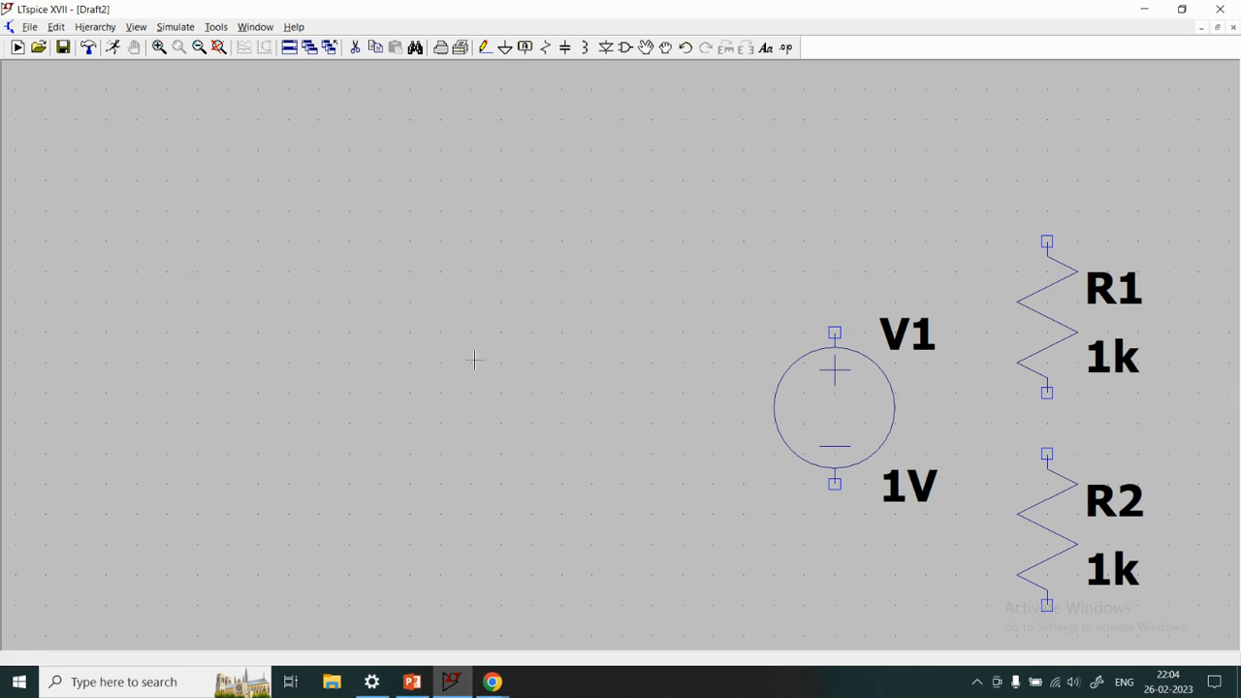
{"action": "left_click", "coordinate": [199, 48]}
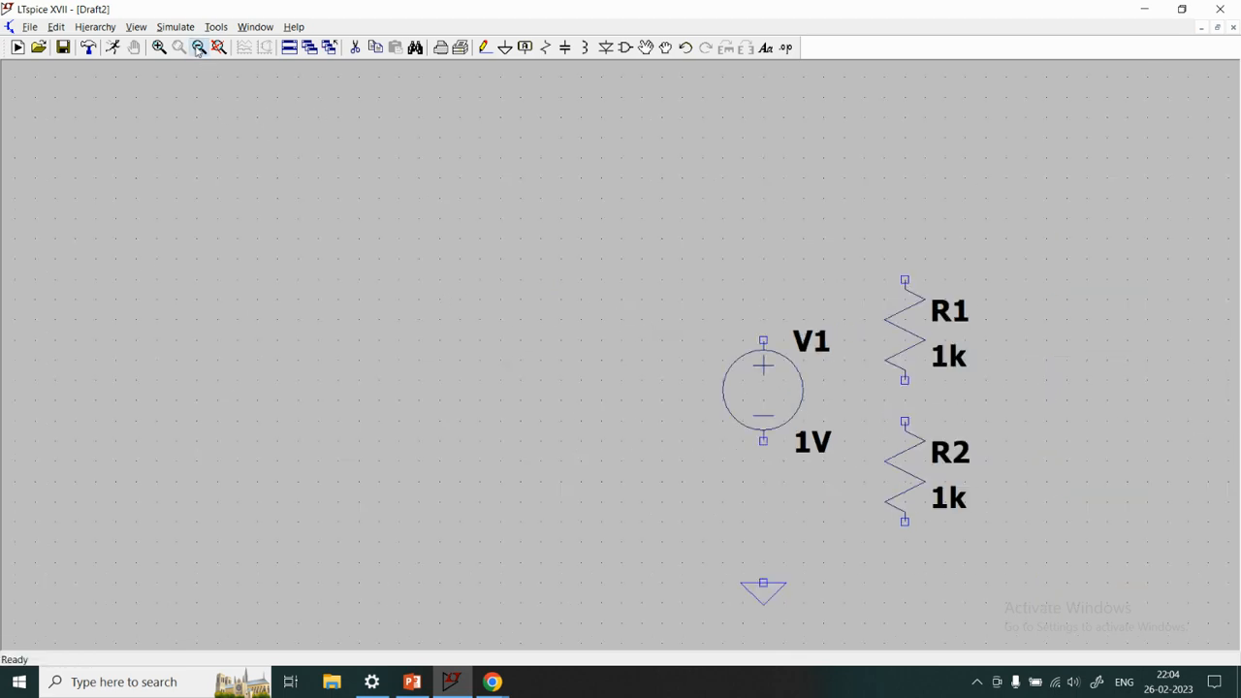
{"action": "left_click", "coordinate": [199, 47]}
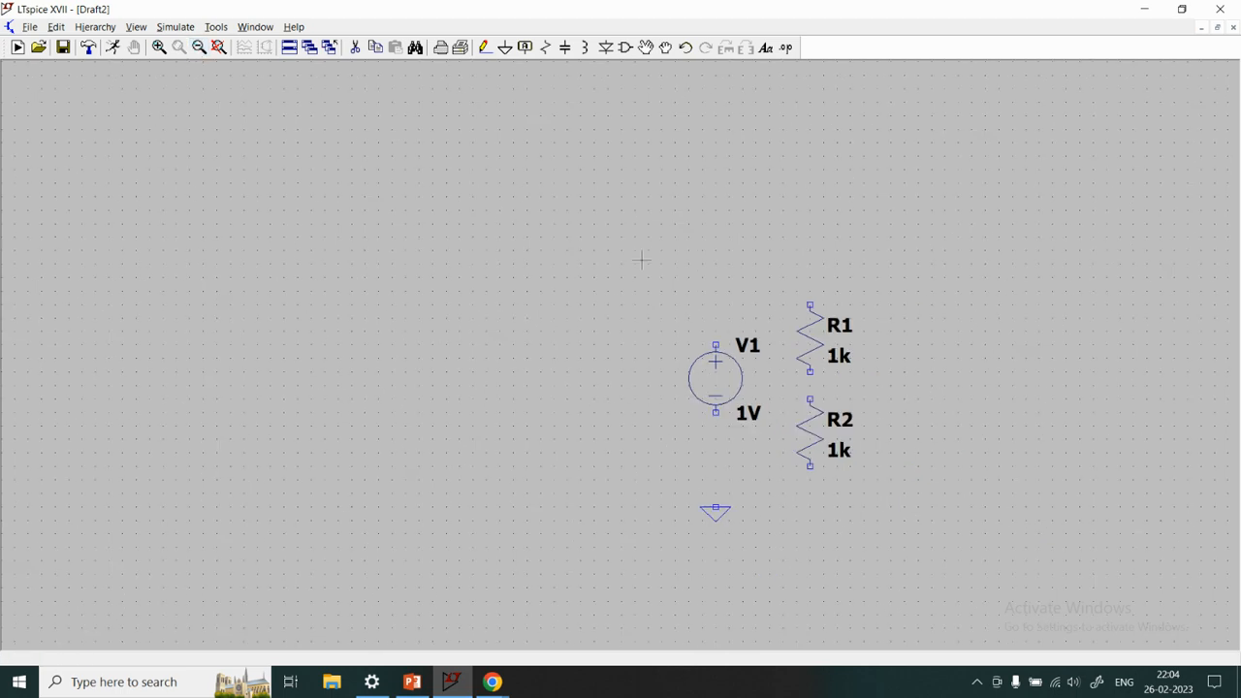
Move the voltage source, both resistors and the ground symbol together to the middle of the sheet
{"action": "left_click", "coordinate": [646, 49]}
{"action": "left_click_drag", "start_coordinate": [586, 243], "coordinate": [973, 559]}
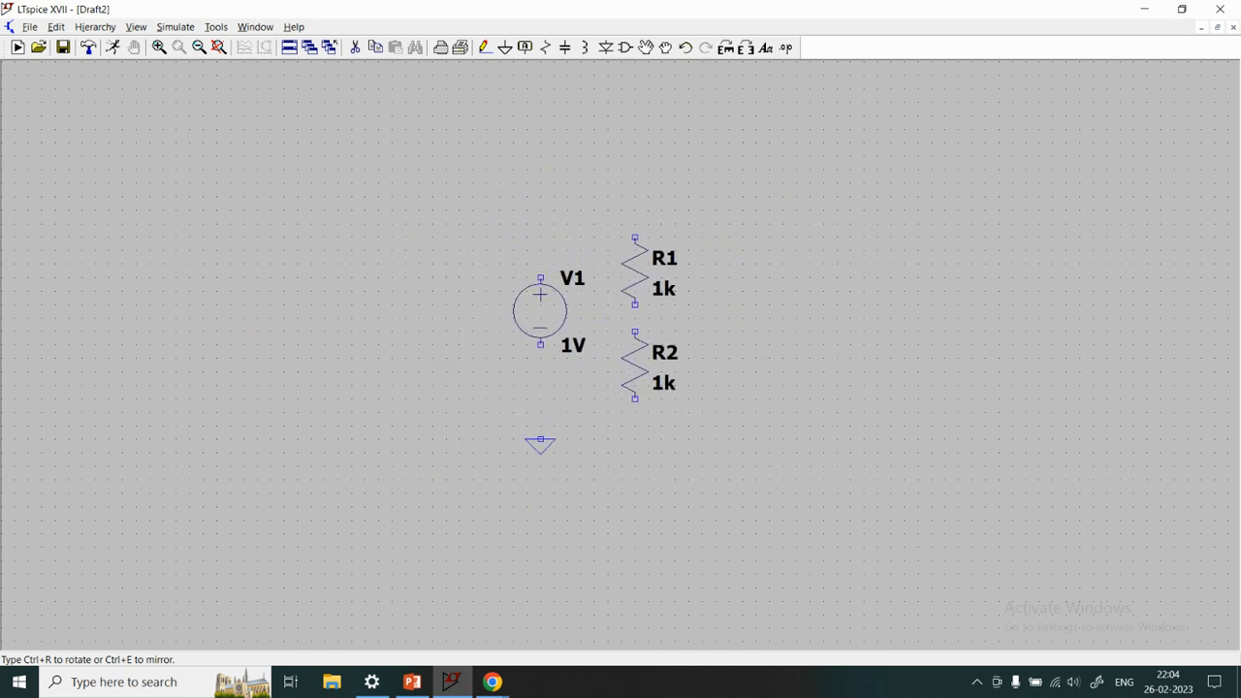
{"action": "left_click", "coordinate": [637, 316]}
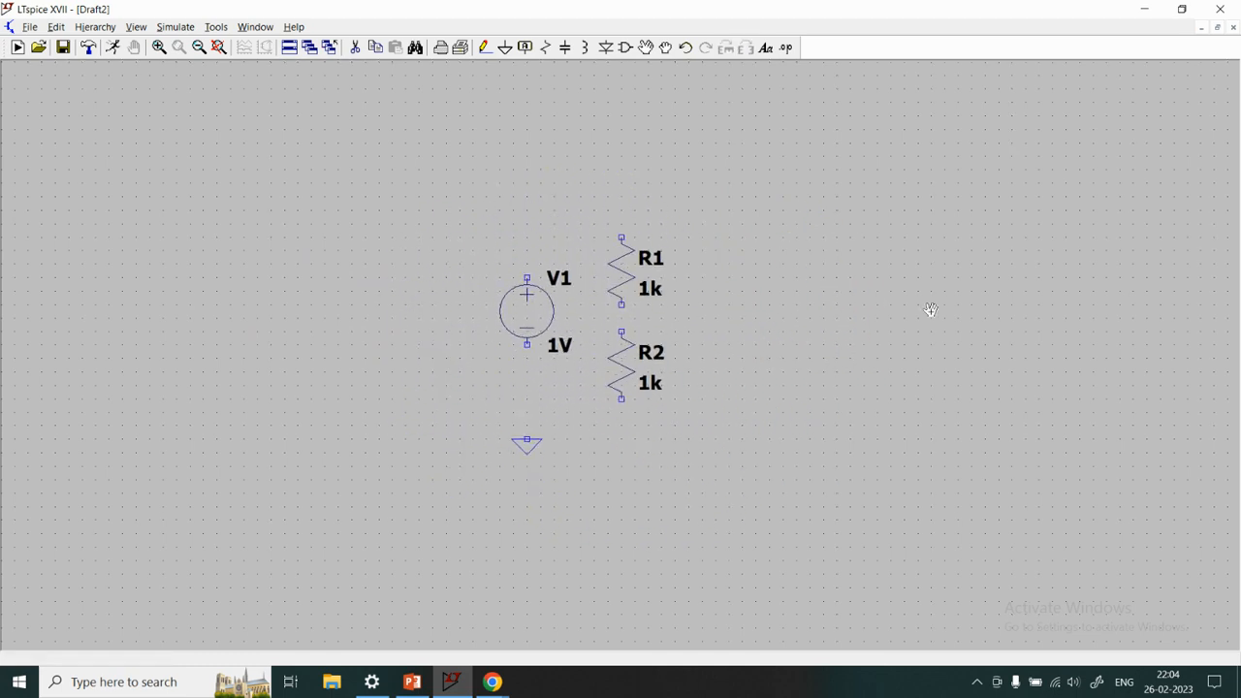
{"action": "key", "text": "space"}
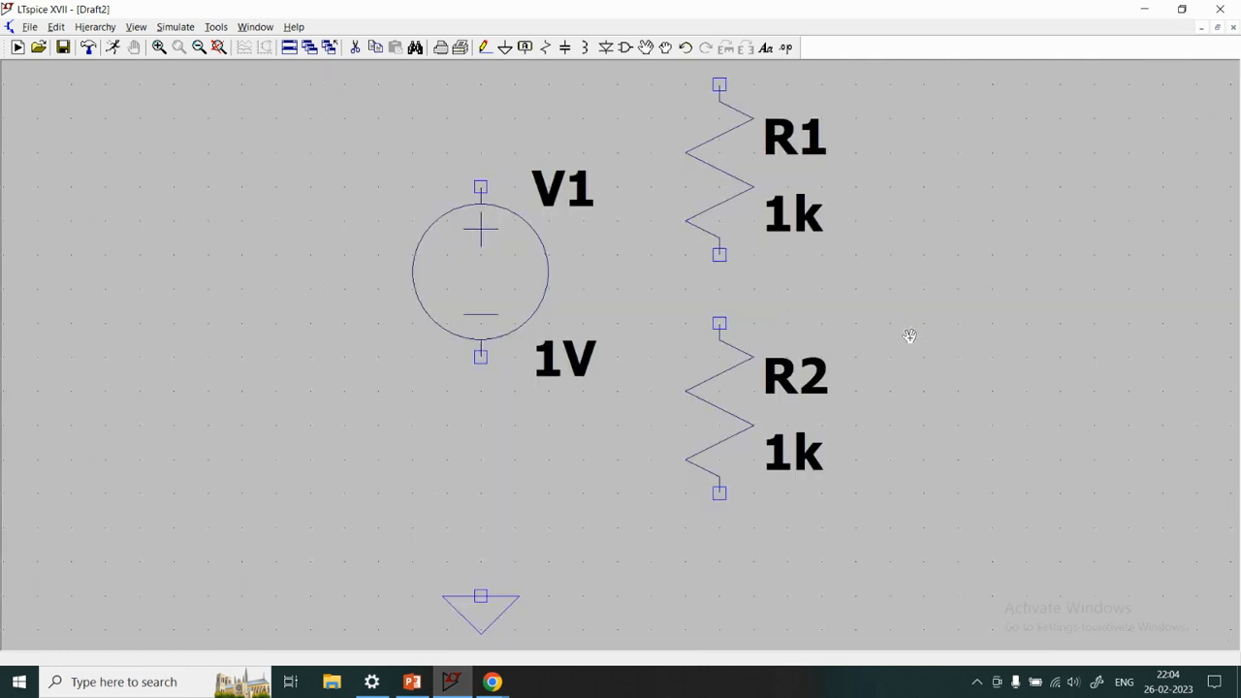
Wire V1's positive terminal to the upper end of R1 and its negative terminal straight down to the ground symbol
{"action": "left_click", "coordinate": [483, 48]}
{"action": "left_click", "coordinate": [481, 186]}
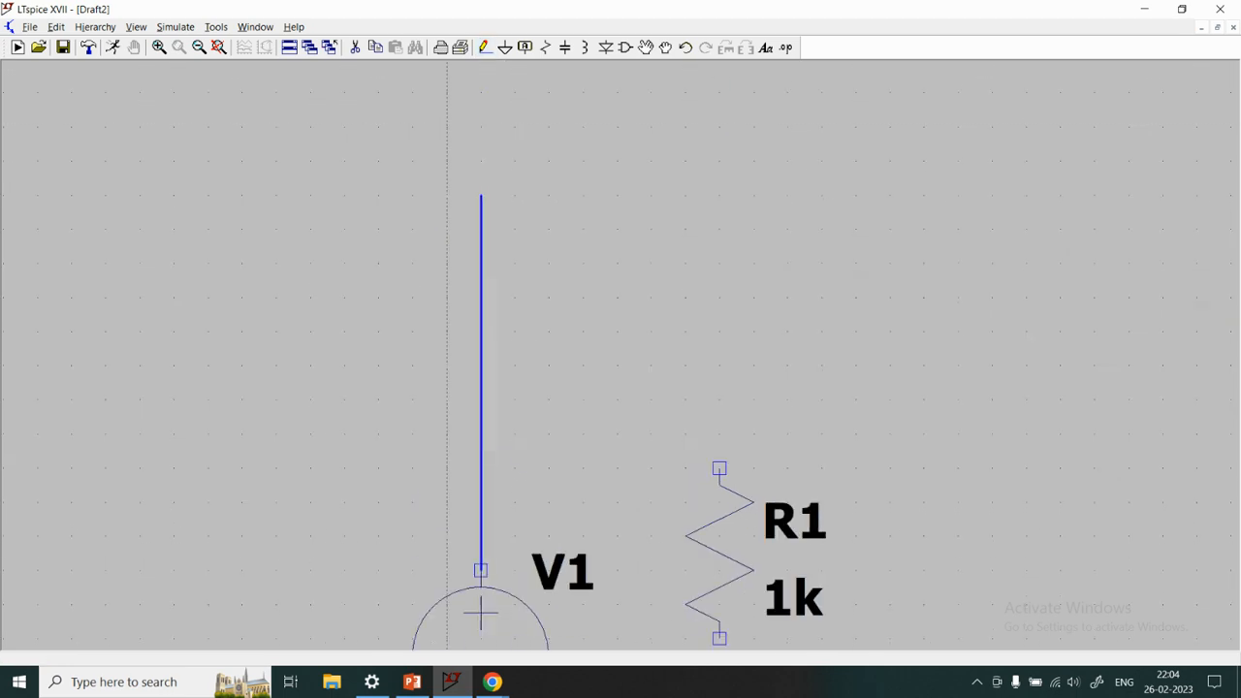
{"action": "left_click", "coordinate": [719, 469]}
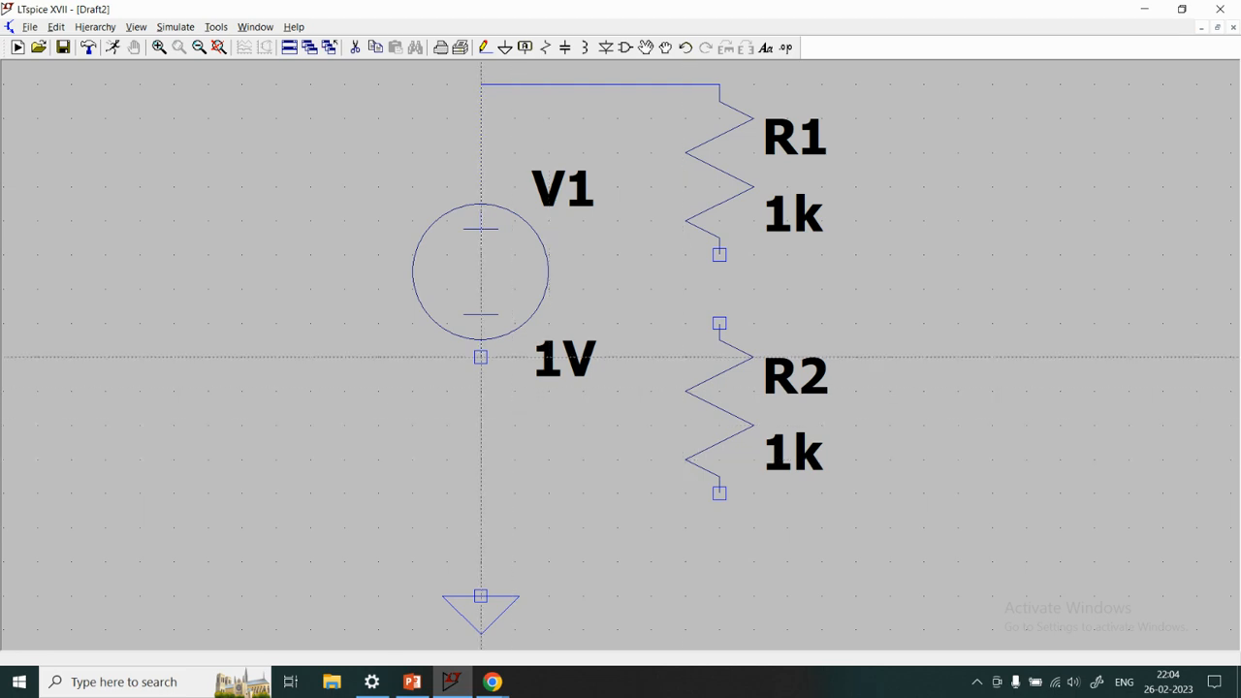
{"action": "left_click", "coordinate": [481, 356]}
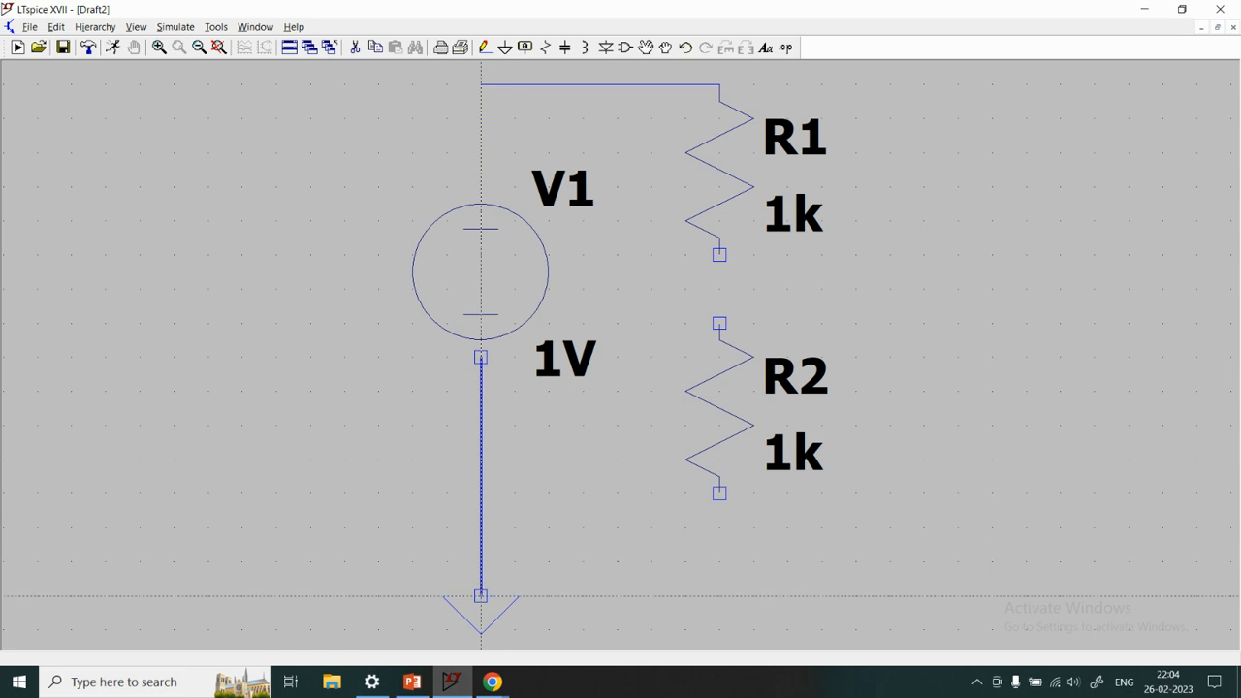
{"action": "left_click", "coordinate": [480, 595]}
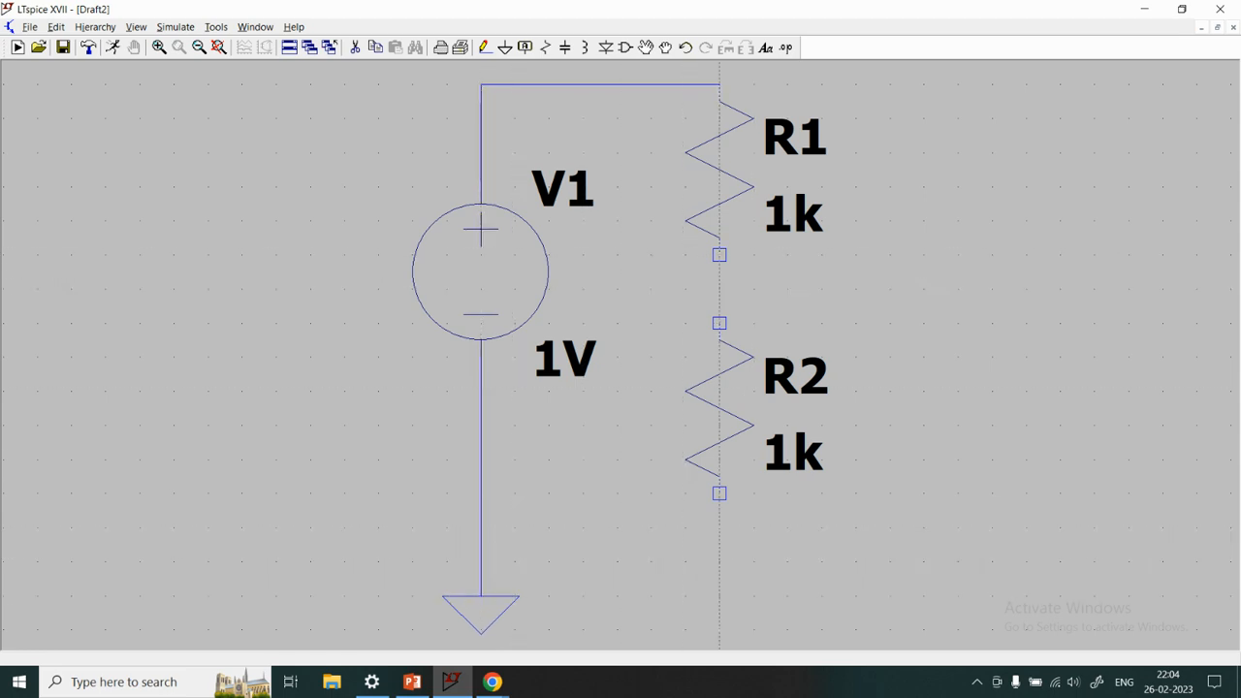
Wire R1's lower end to R2's upper end, and R2's lower end to the ground wire below V1
{"action": "left_click", "coordinate": [718, 255]}
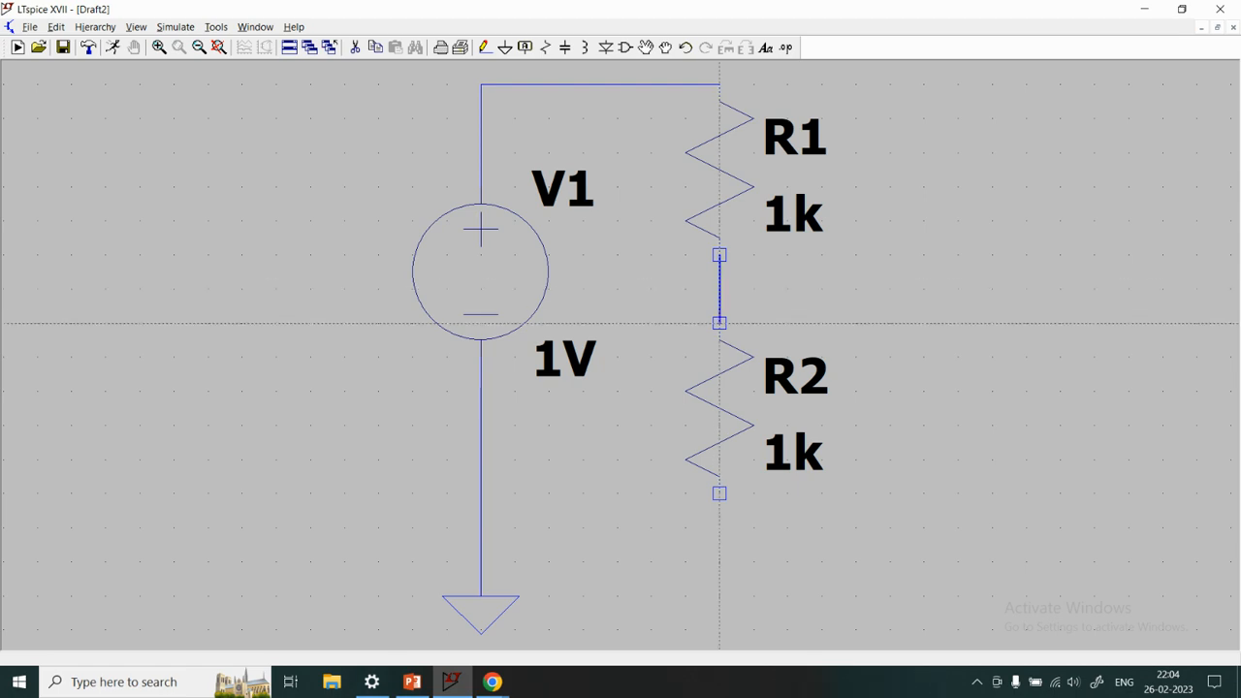
{"action": "left_click", "coordinate": [718, 322]}
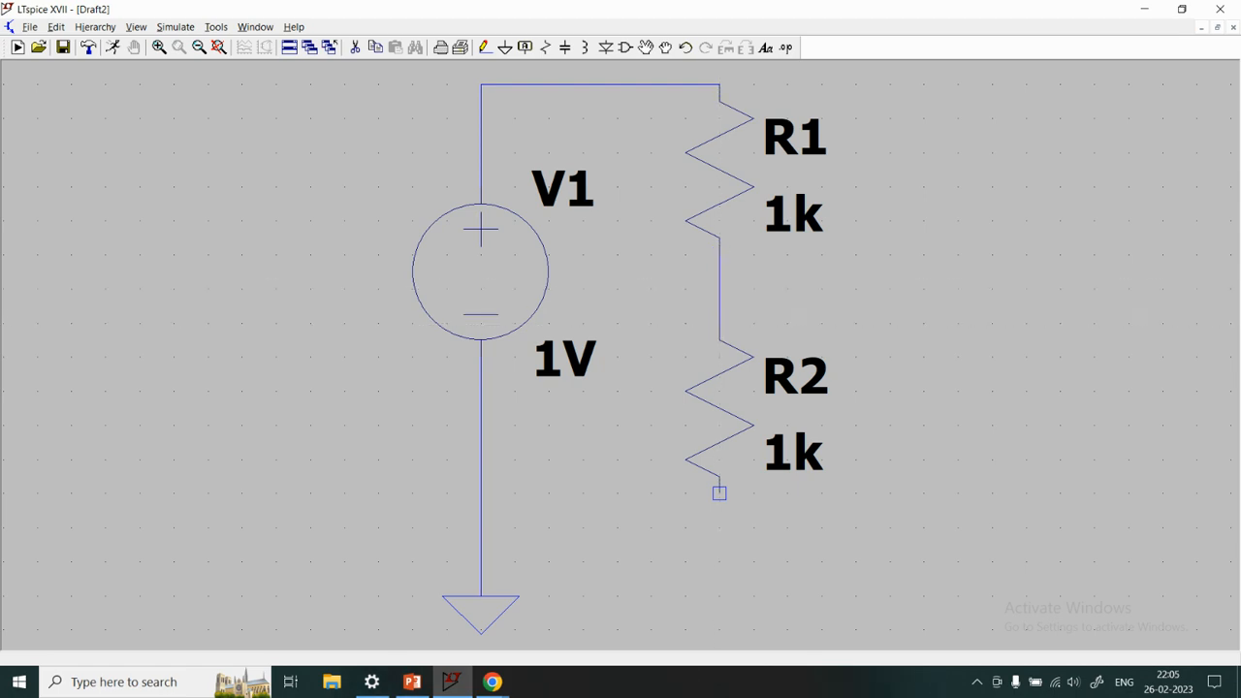
{"action": "left_click", "coordinate": [718, 493]}
{"action": "left_click", "coordinate": [480, 562]}
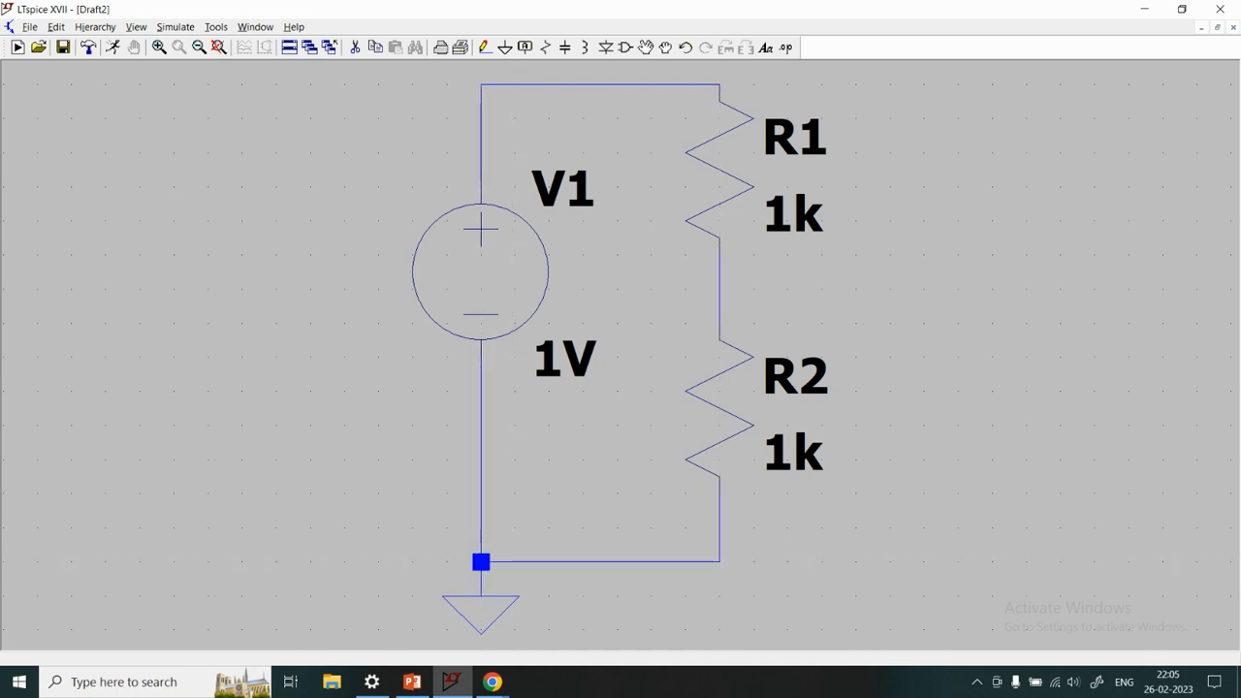
{"action": "key", "text": "Escape"}
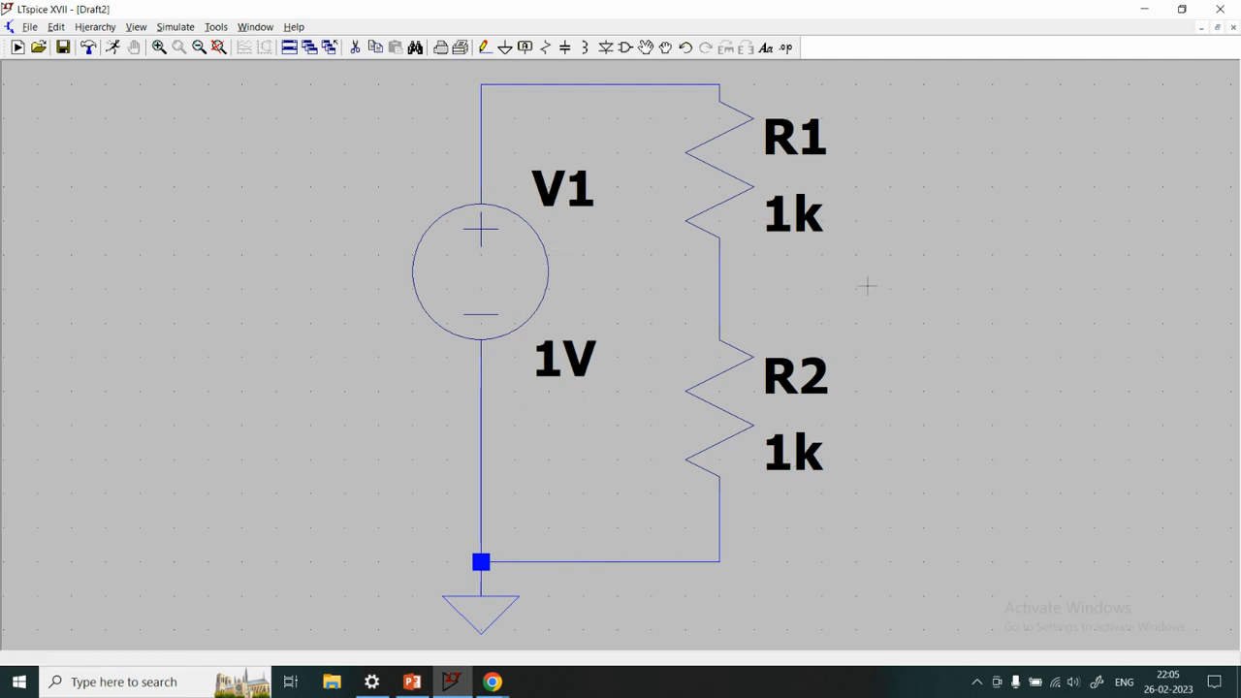
Highlight the net between V1's positive terminal and R1, and label it a with port type None on the upper wire
{"action": "right_click", "coordinate": [608, 86]}
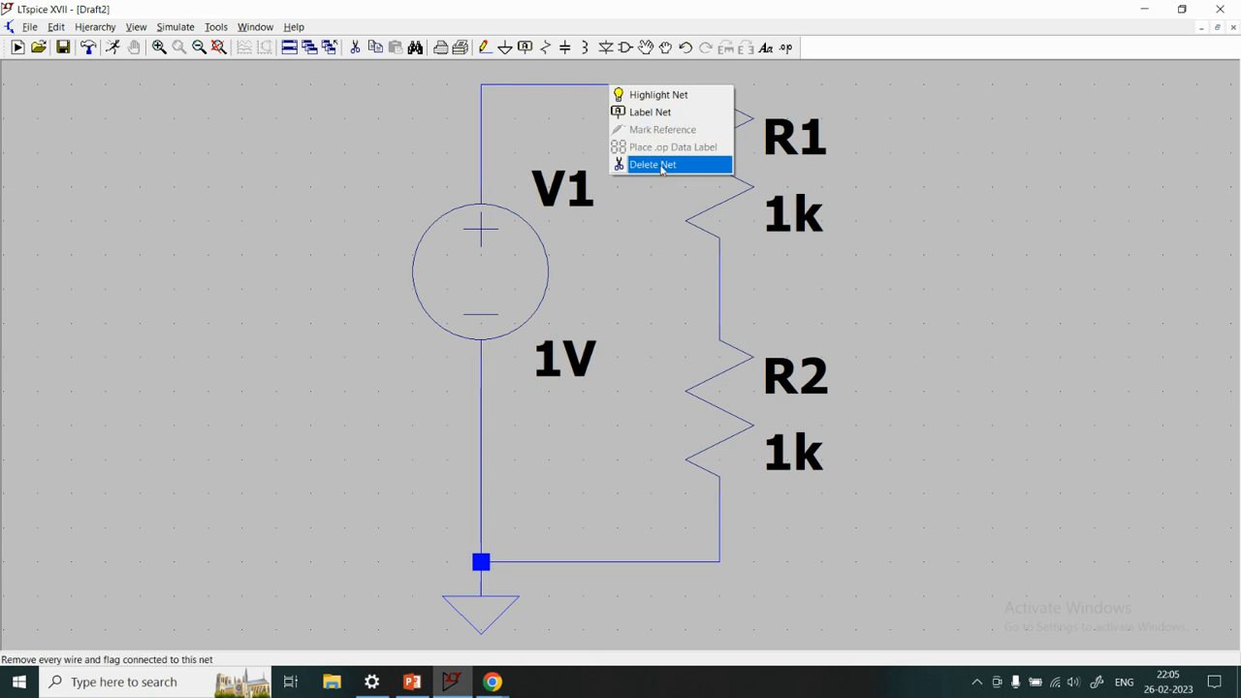
{"action": "left_click", "coordinate": [655, 98]}
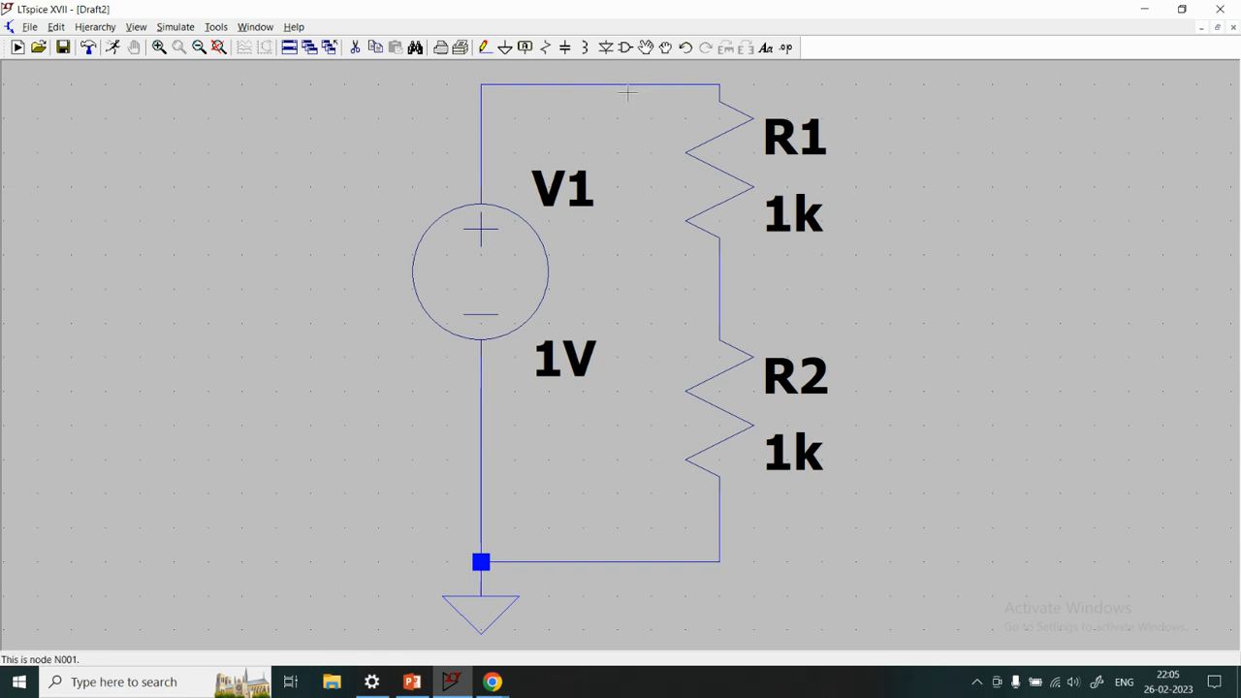
{"action": "right_click", "coordinate": [629, 86]}
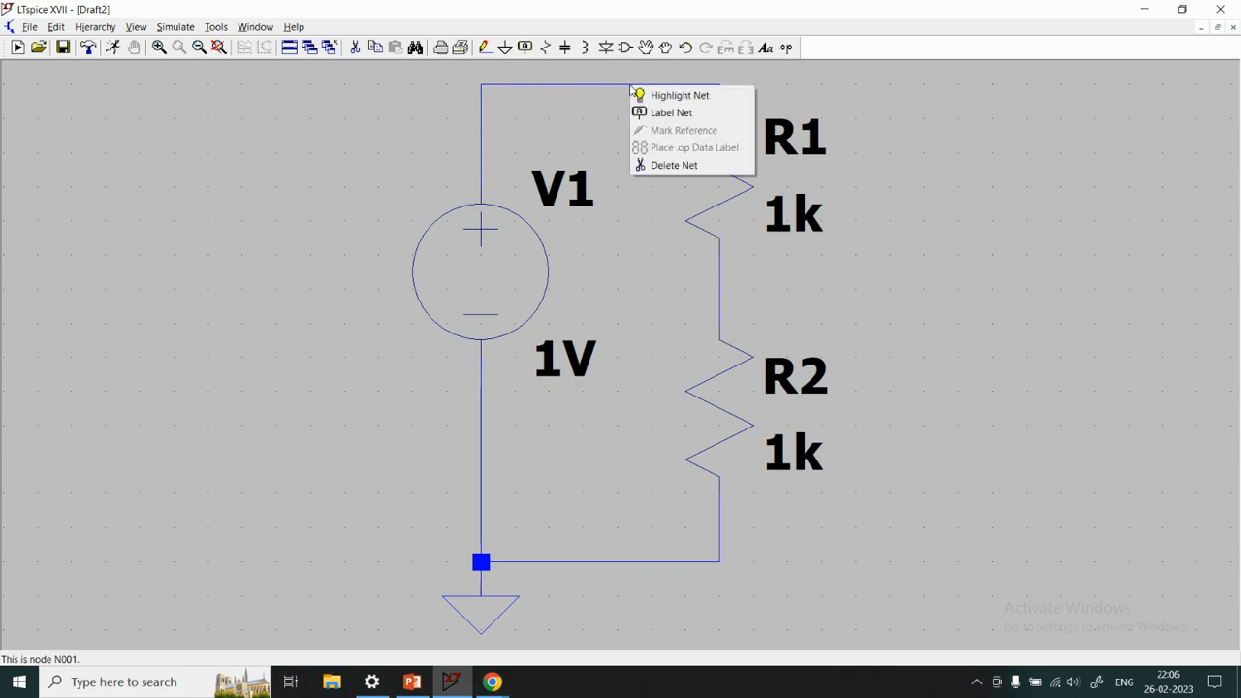
{"action": "left_click", "coordinate": [668, 116]}
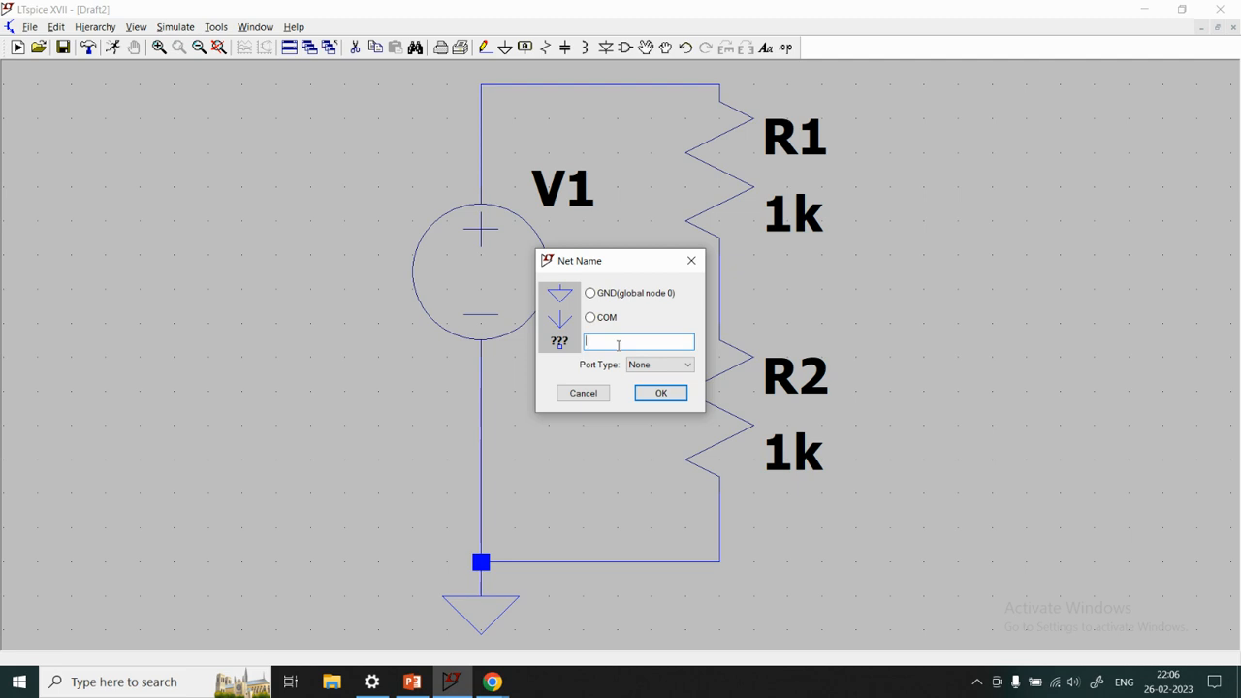
{"action": "type", "text": "a"}
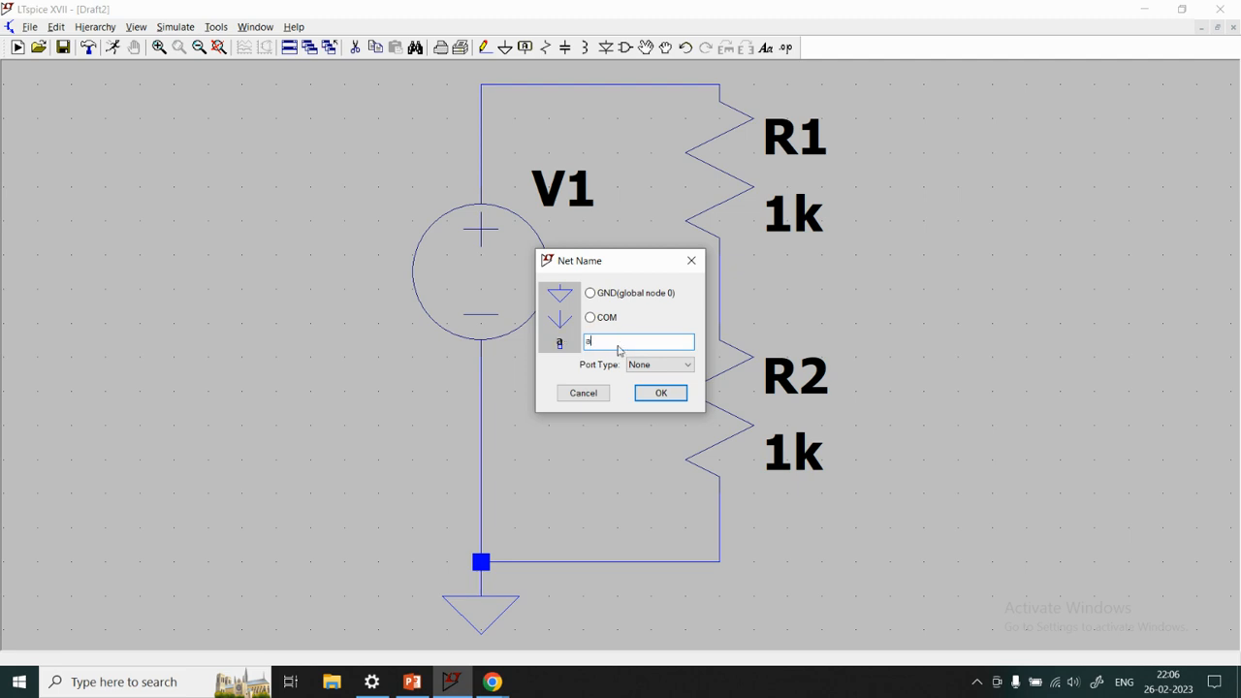
{"action": "left_click", "coordinate": [667, 373]}
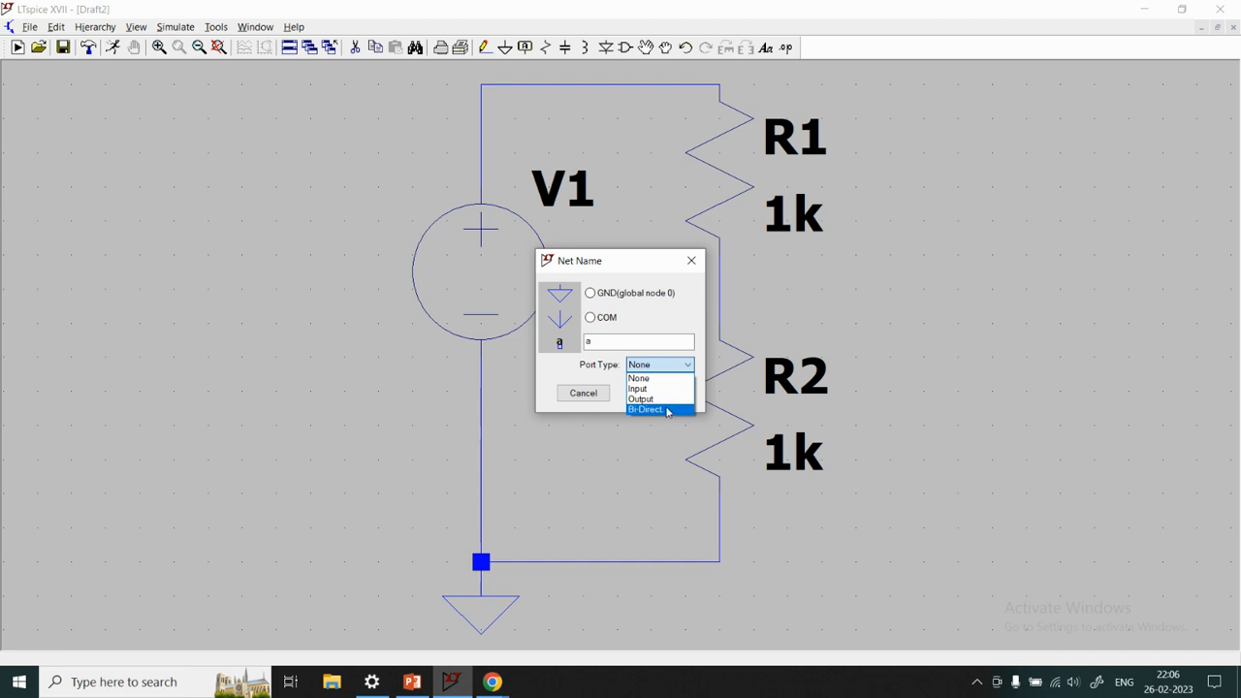
{"action": "left_click", "coordinate": [659, 377]}
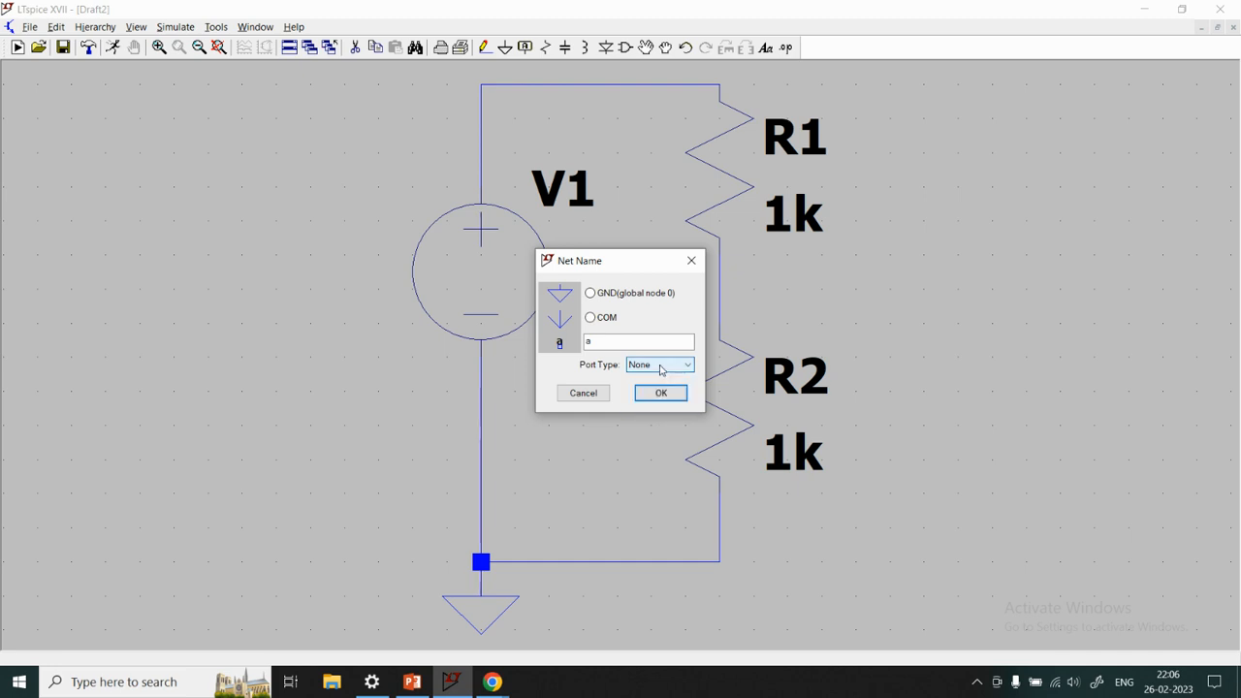
{"action": "left_click", "coordinate": [662, 395]}
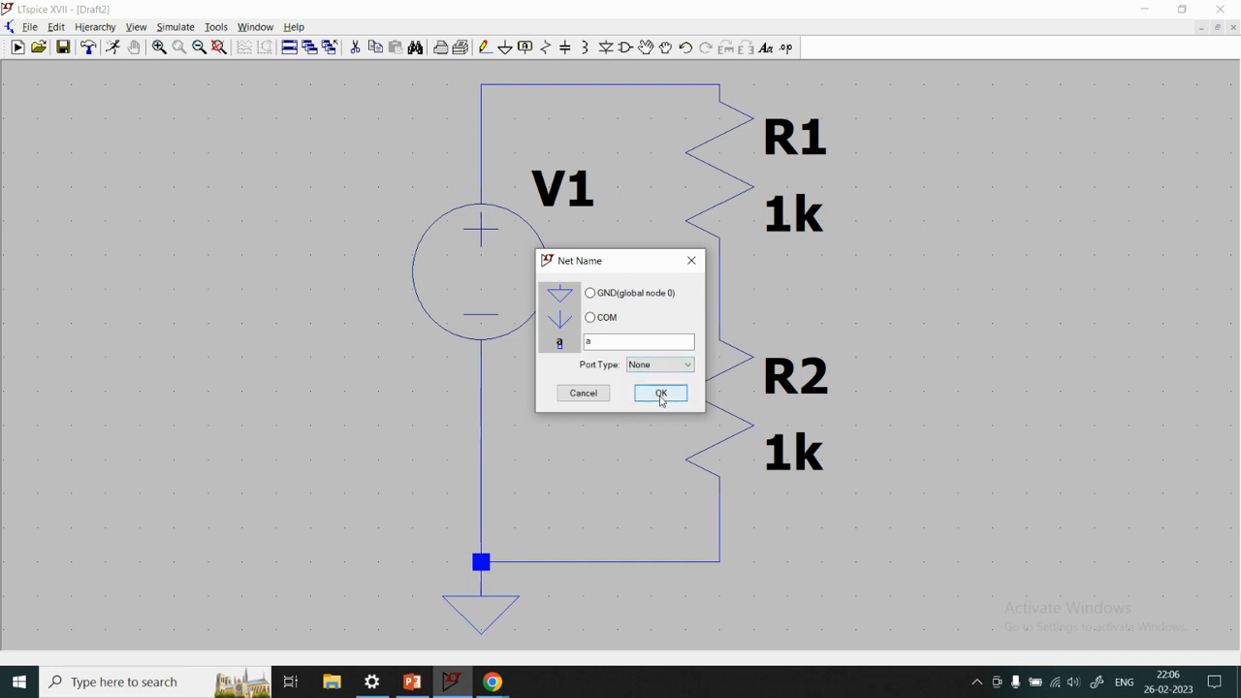
{"action": "left_click", "coordinate": [662, 394]}
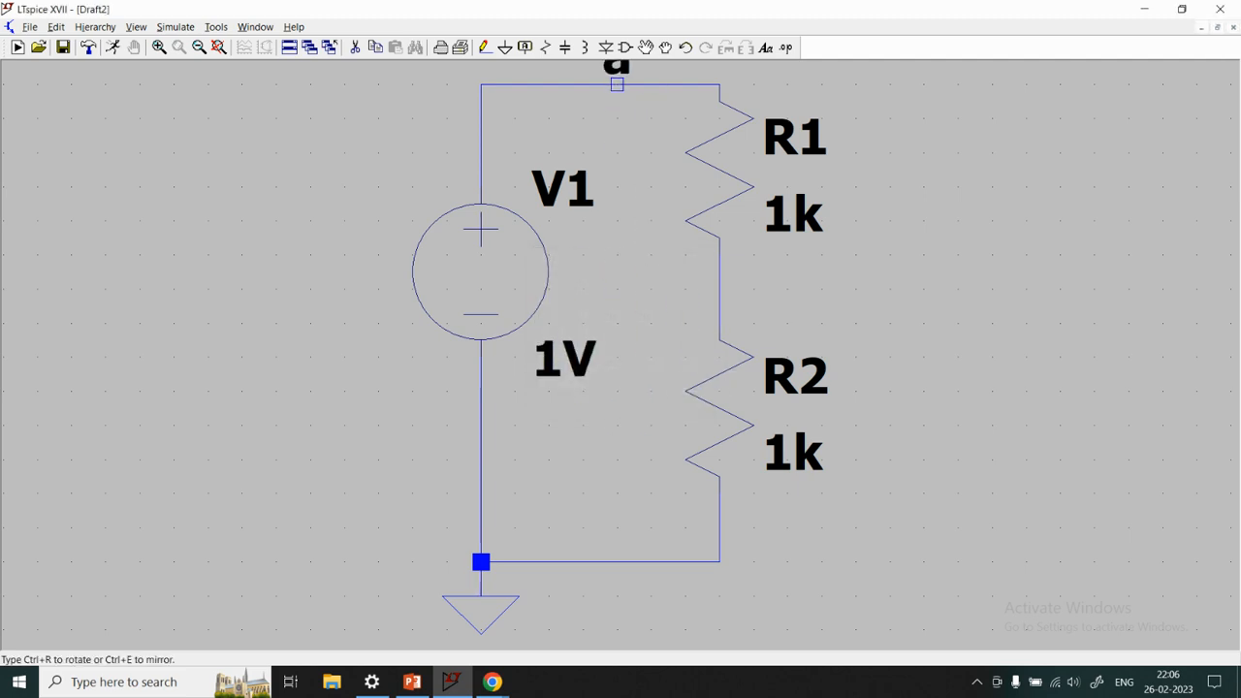
{"action": "left_click", "coordinate": [650, 85]}
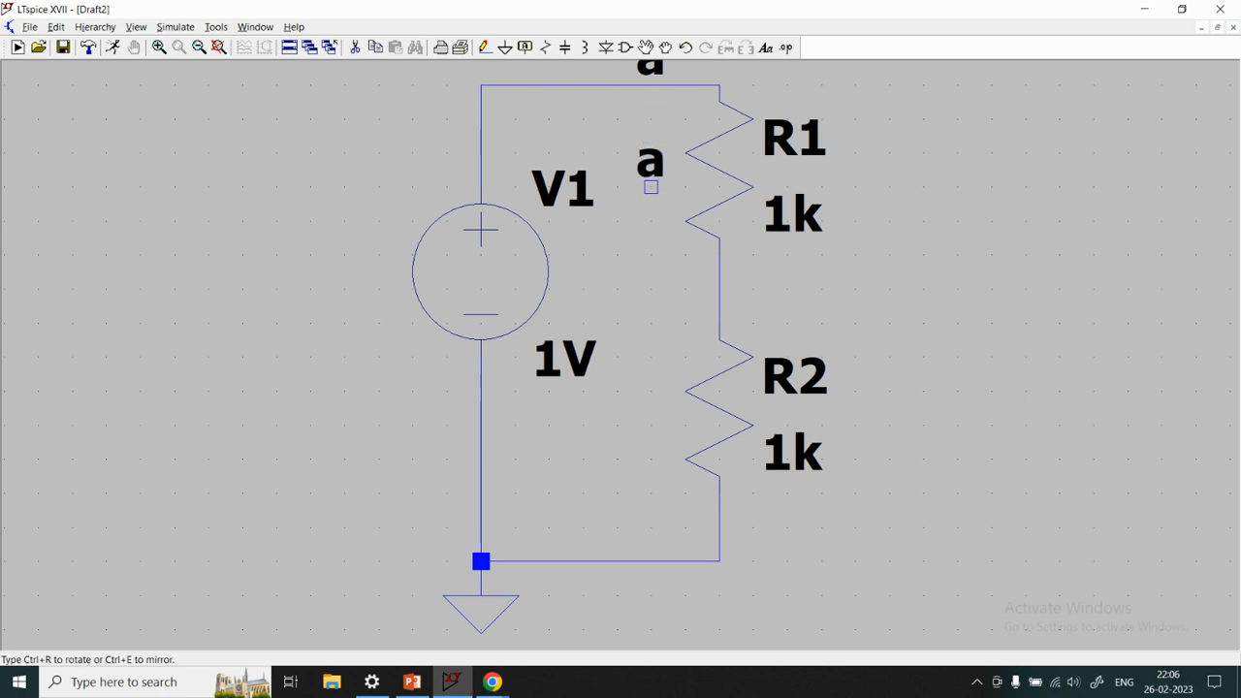
{"action": "key", "text": "space"}
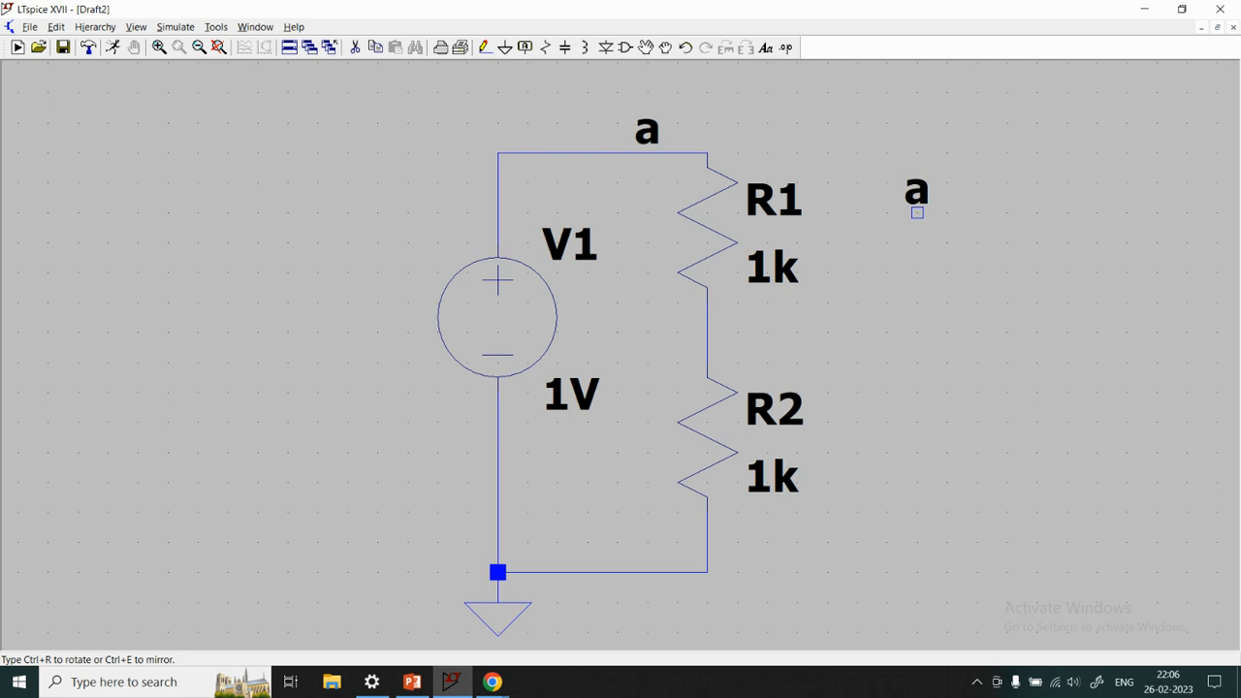
{"action": "right_click", "coordinate": [916, 212]}
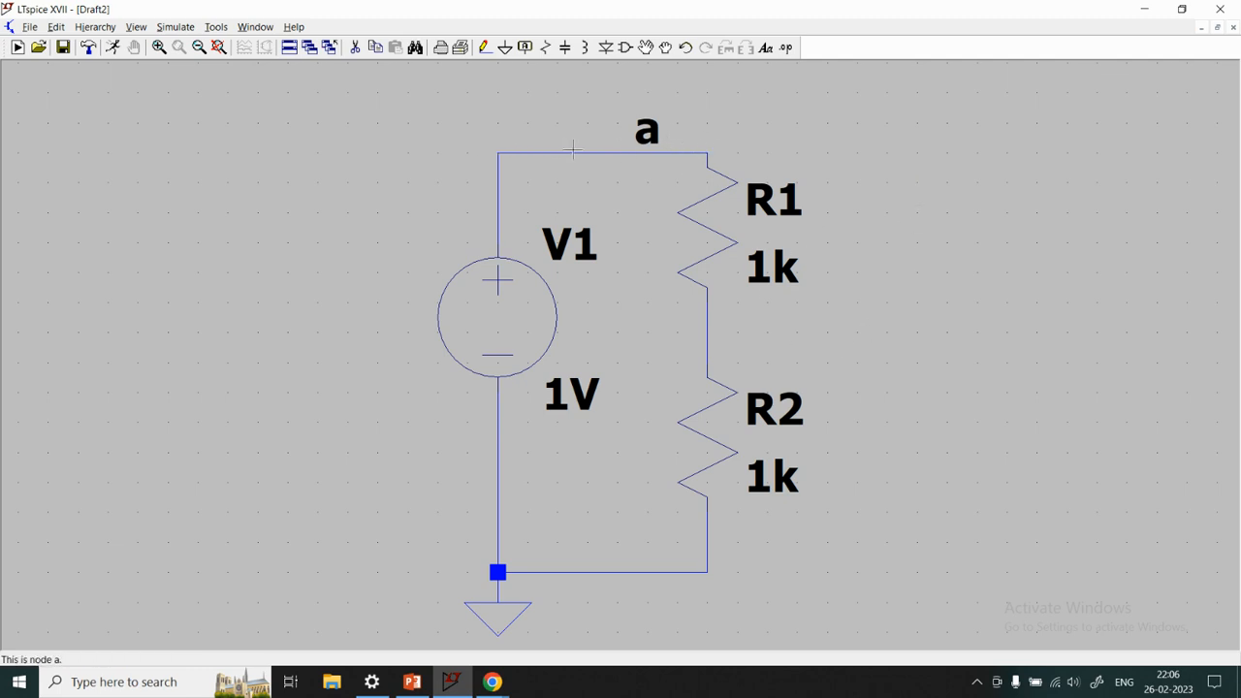
Highlight net a and the net between R1 and R2 in turn, clearing each highlight
{"action": "right_click", "coordinate": [572, 152]}
{"action": "left_click", "coordinate": [611, 163]}
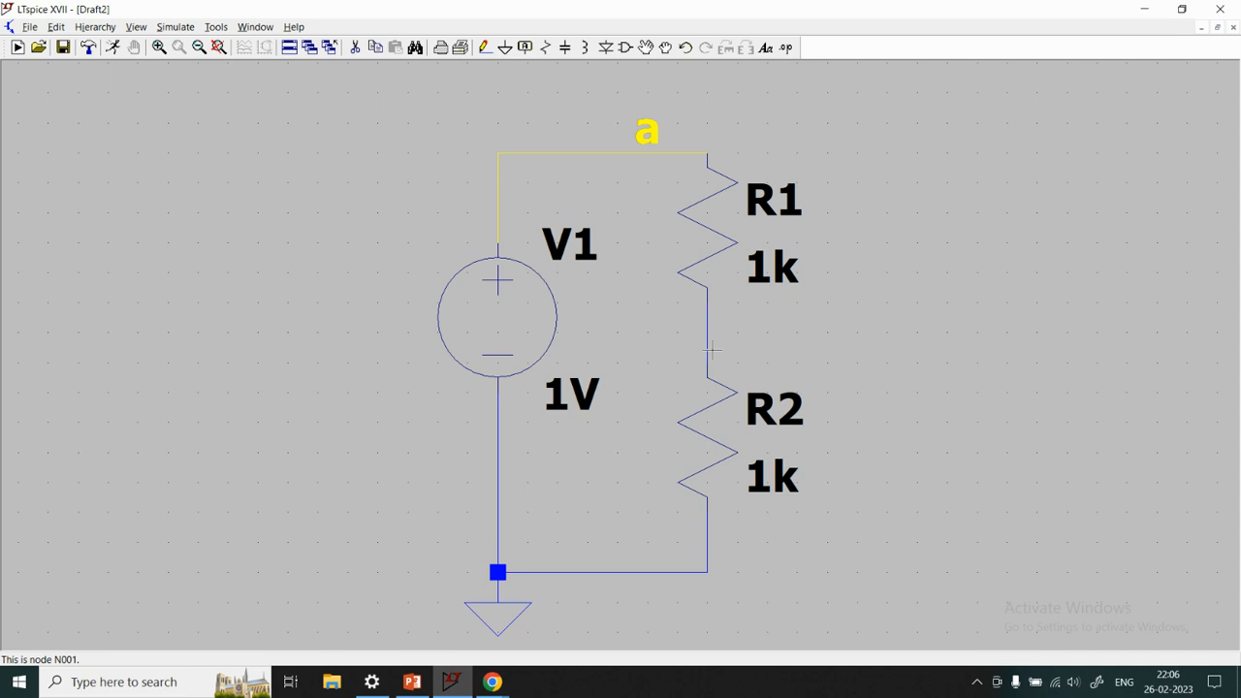
{"action": "left_click", "coordinate": [712, 350]}
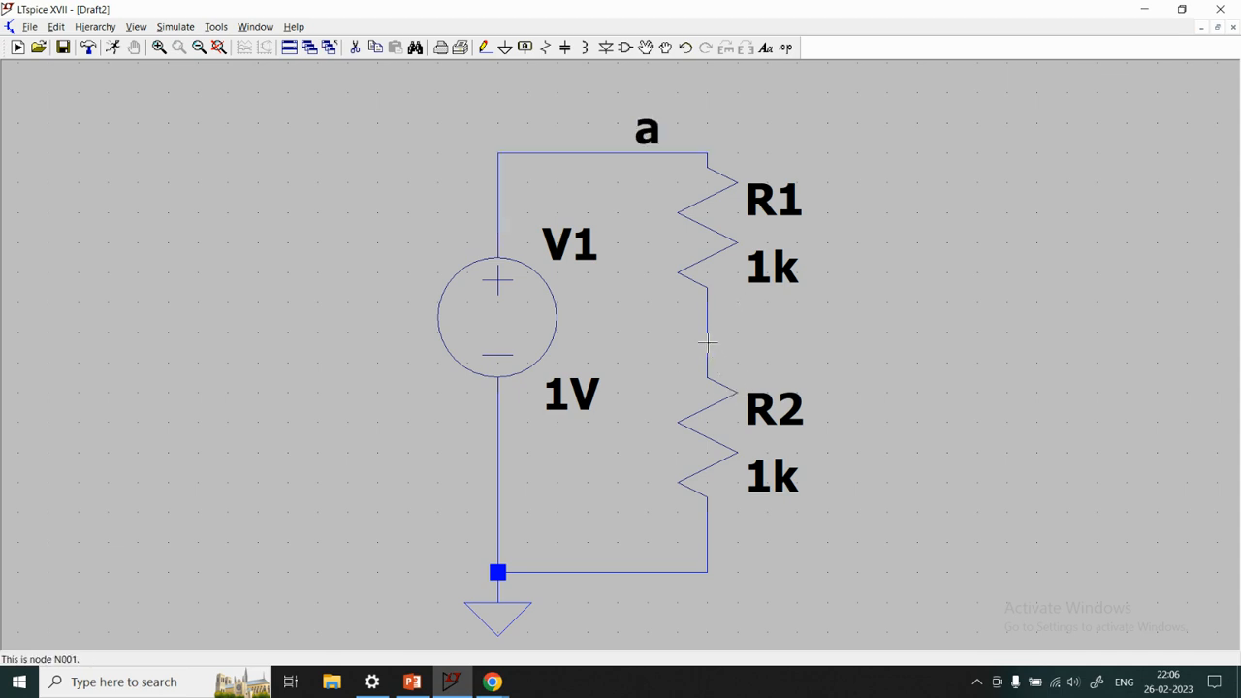
{"action": "right_click", "coordinate": [707, 341]}
{"action": "left_click", "coordinate": [741, 355]}
{"action": "left_click", "coordinate": [708, 340]}
Start a label for the net between R1 and R2, moving its dialog clear of the circuit and setting the port type to Output
{"action": "right_click", "coordinate": [707, 340]}
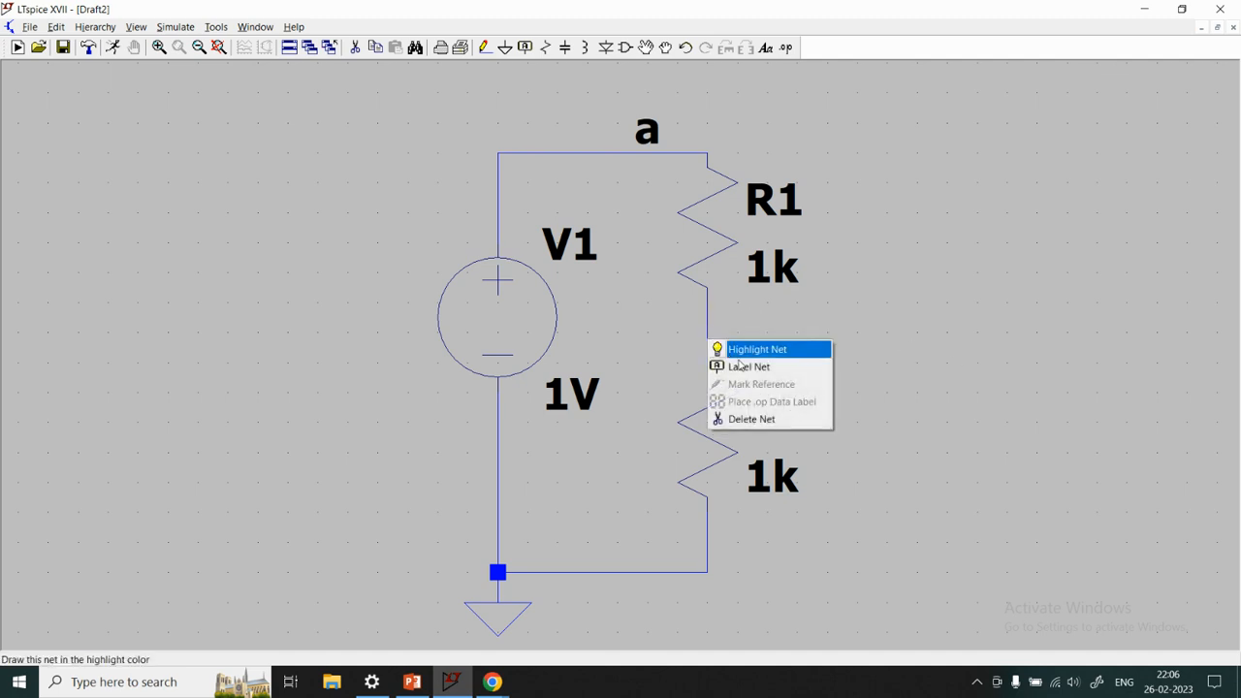
{"action": "left_click", "coordinate": [744, 368]}
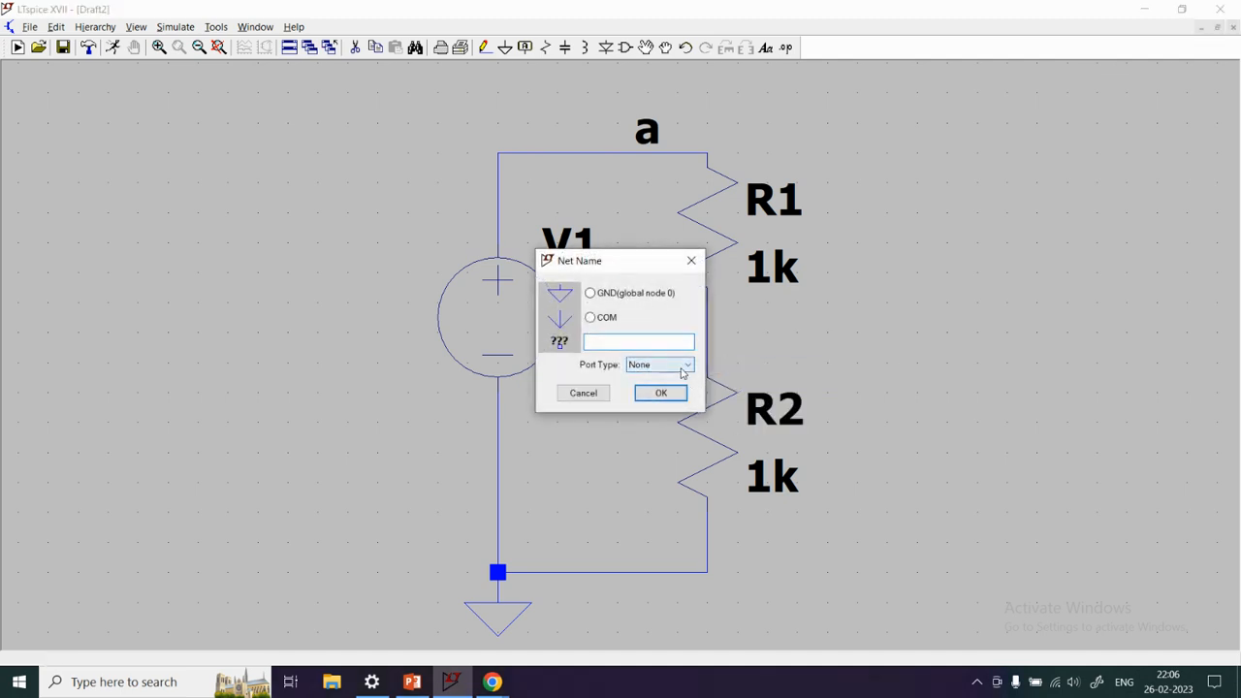
{"action": "left_click_drag", "start_coordinate": [626, 264], "coordinate": [1016, 247]}
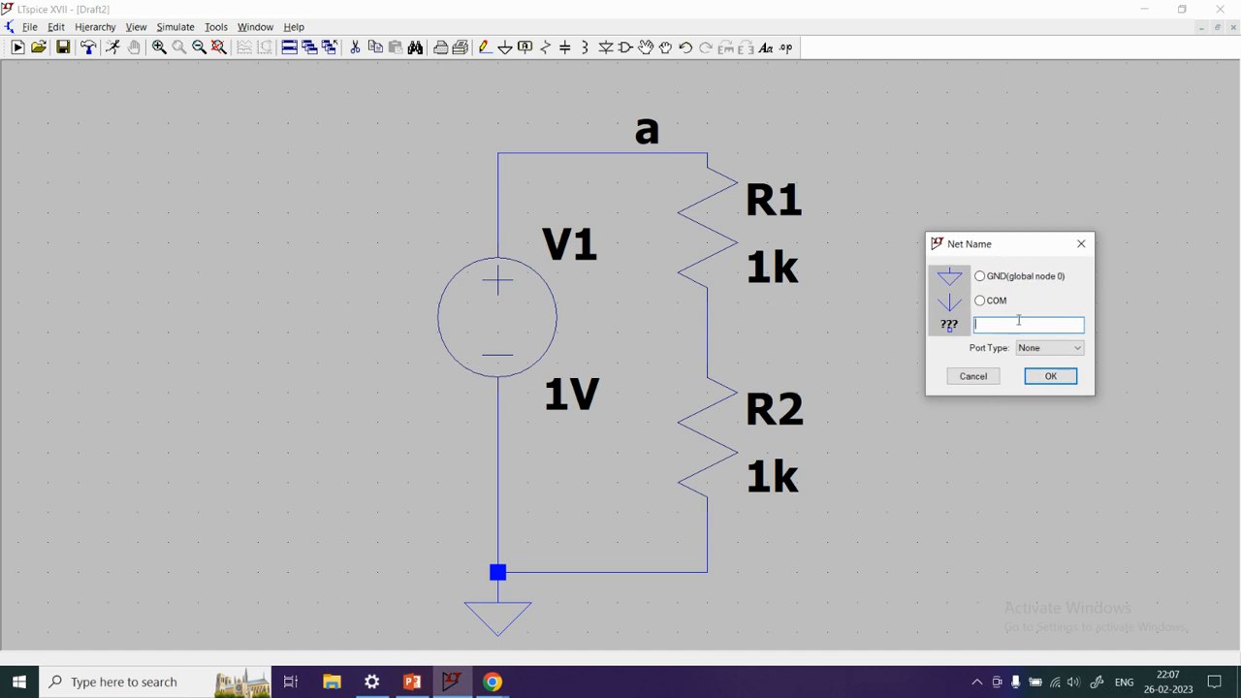
{"action": "left_click", "coordinate": [1065, 349]}
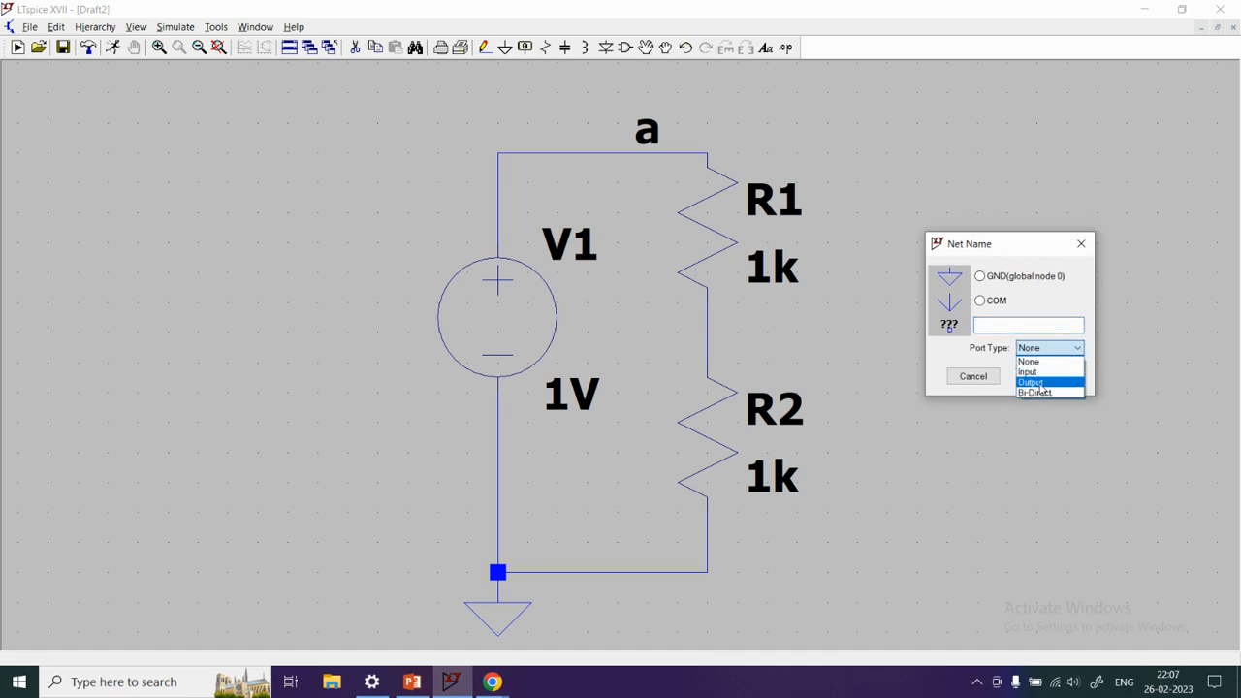
{"action": "left_click", "coordinate": [1040, 383]}
{"action": "left_click", "coordinate": [1047, 378]}
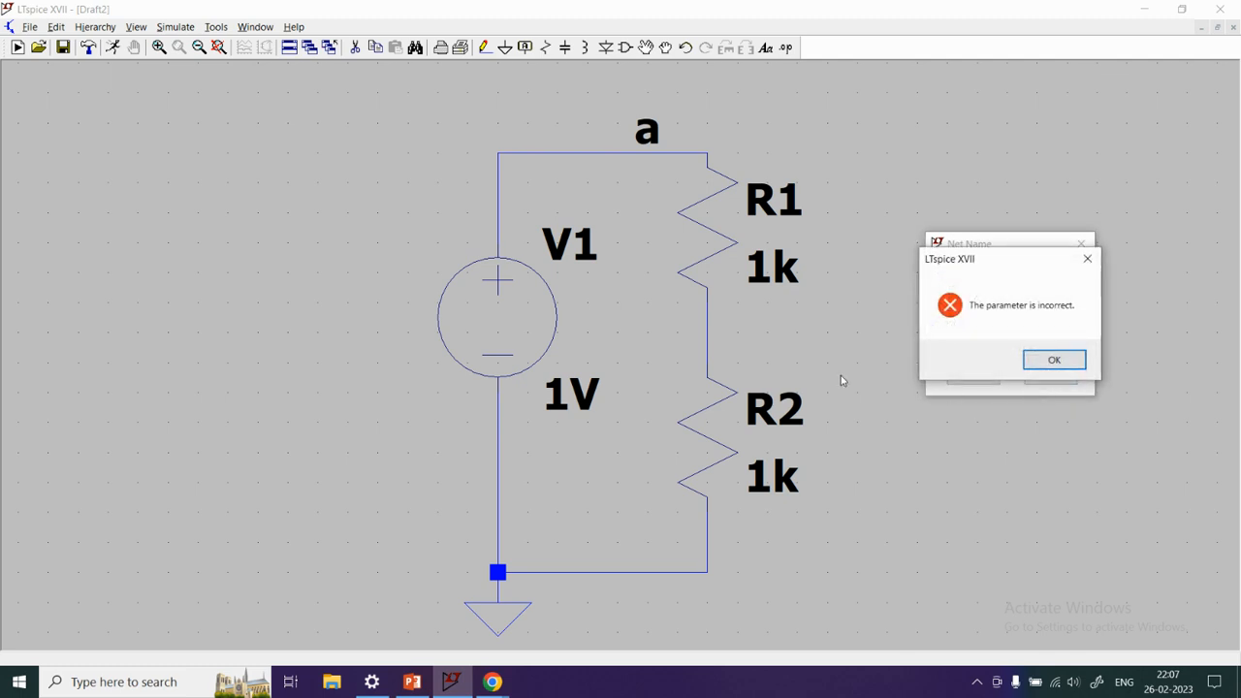
{"action": "left_click", "coordinate": [1042, 364]}
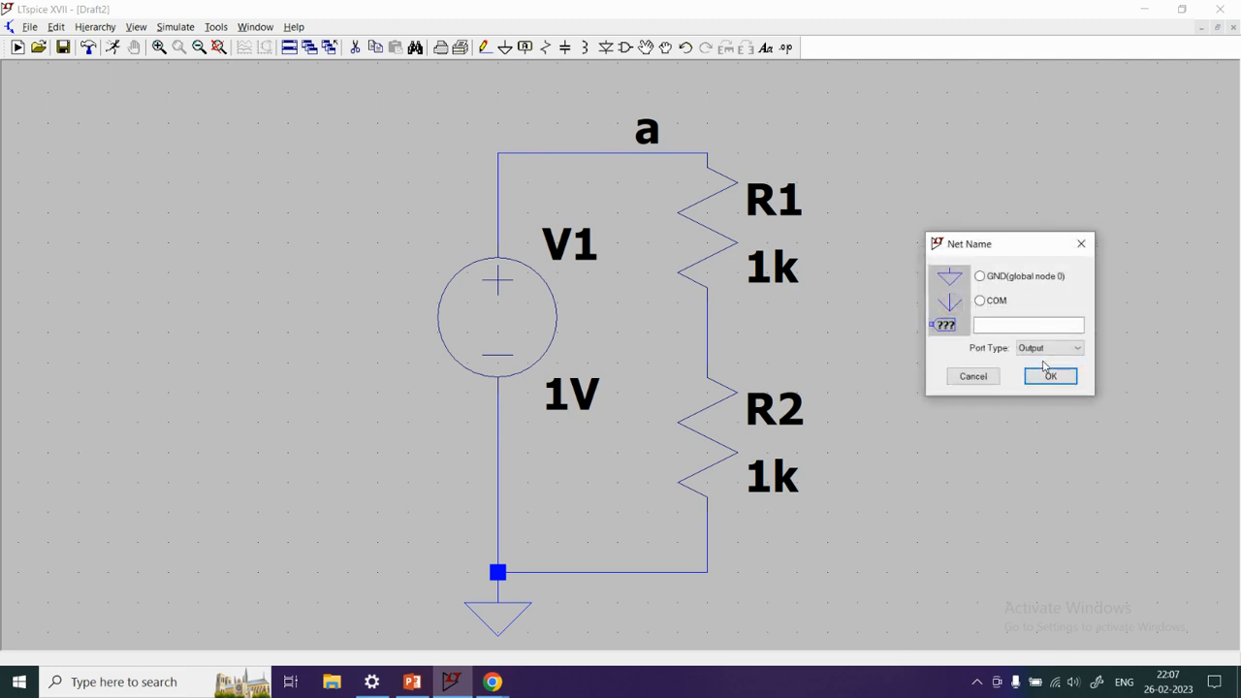
Name the Output port label out and place one copy to the right of the wire between R1 and R2
{"action": "left_click", "coordinate": [1015, 321]}
{"action": "type", "text": "out"}
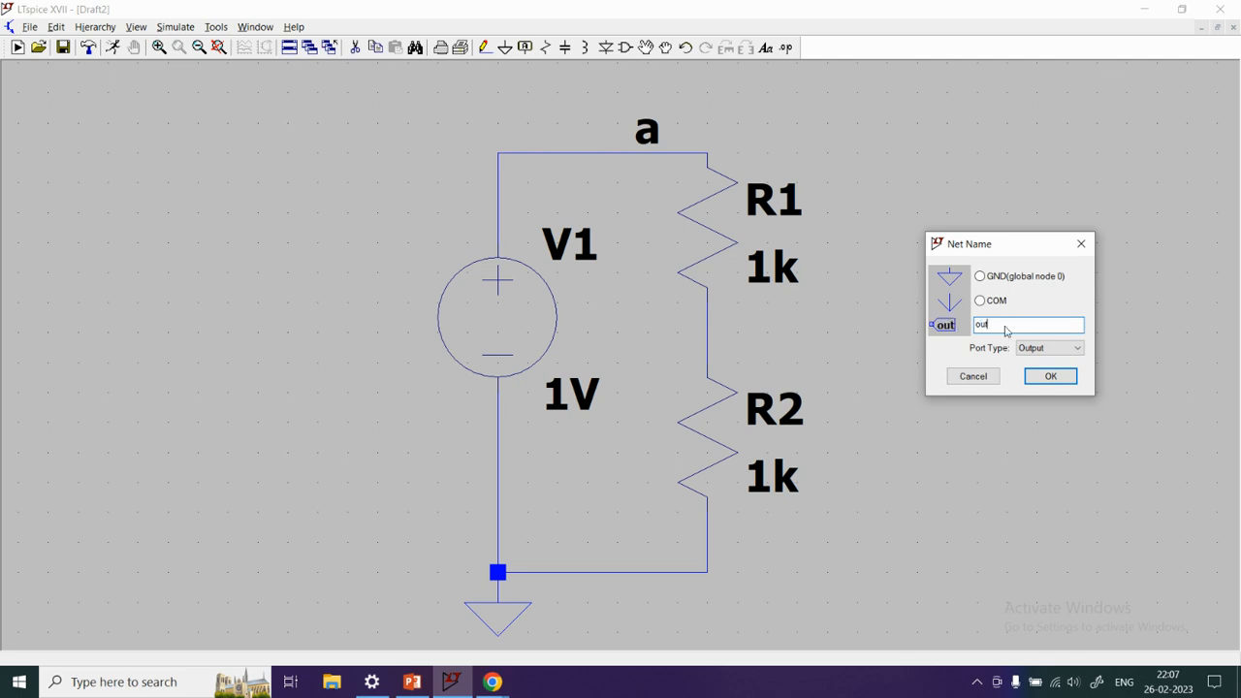
{"action": "left_click", "coordinate": [1049, 347]}
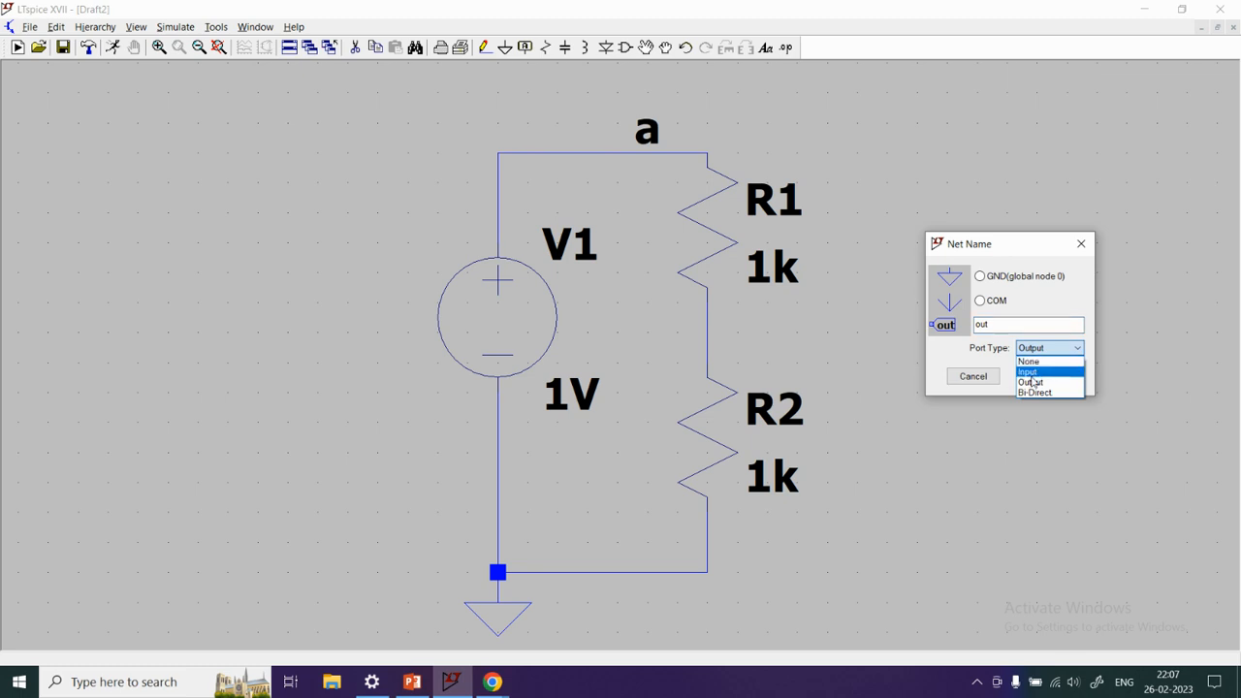
{"action": "left_click", "coordinate": [1033, 384]}
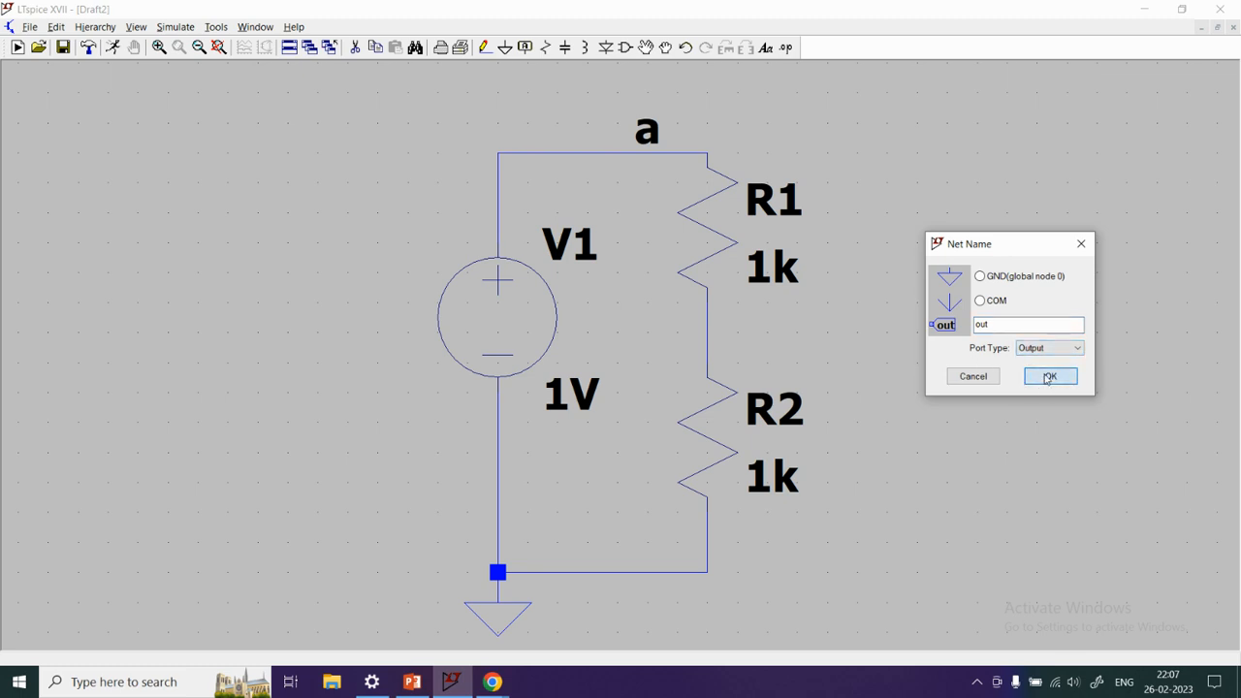
{"action": "left_click", "coordinate": [1053, 376]}
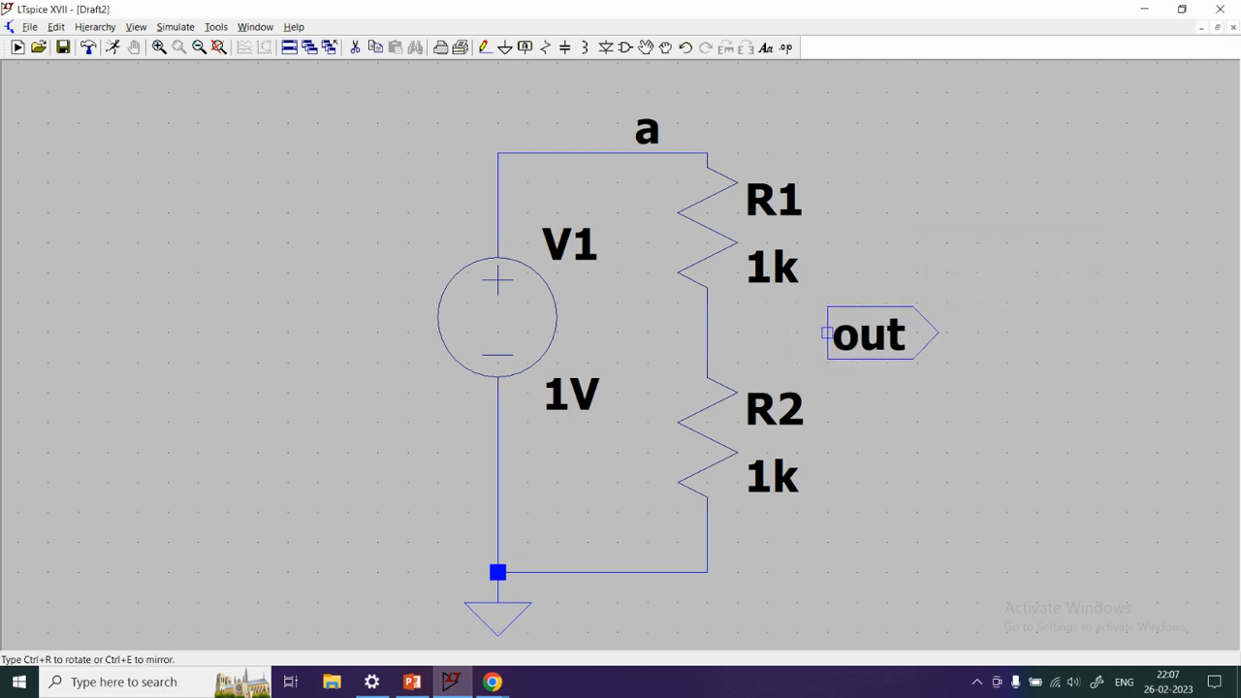
{"action": "left_click", "coordinate": [857, 333]}
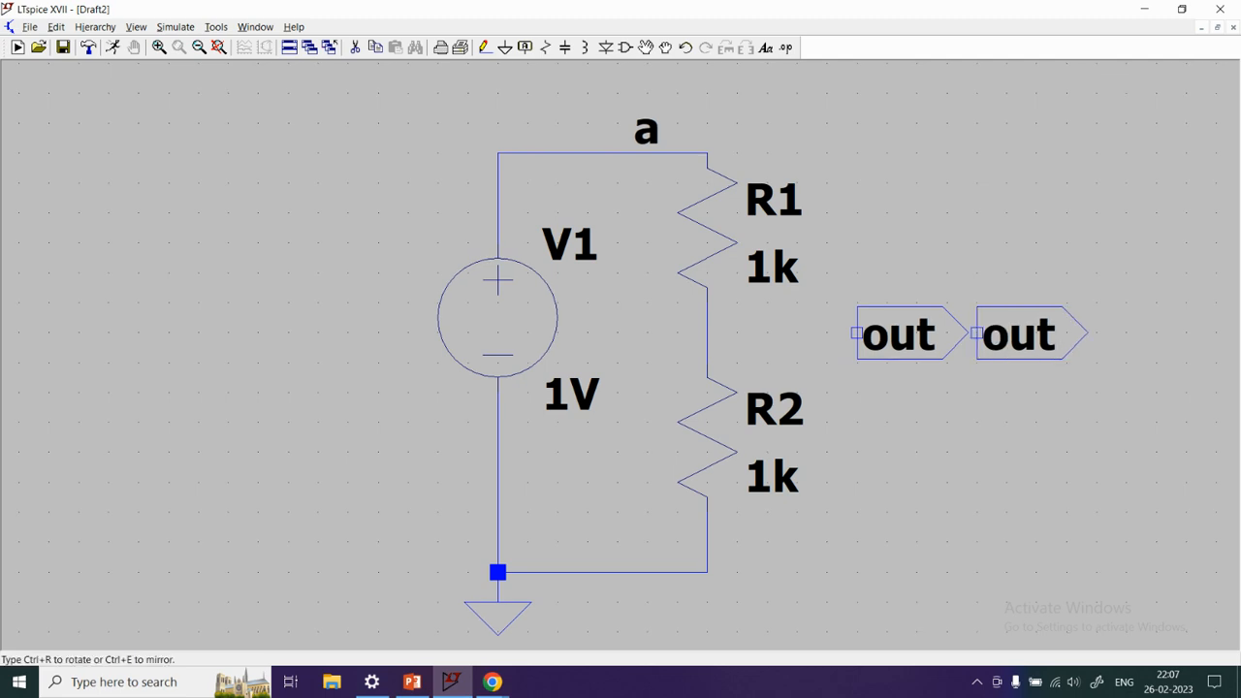
{"action": "key", "text": "Escape"}
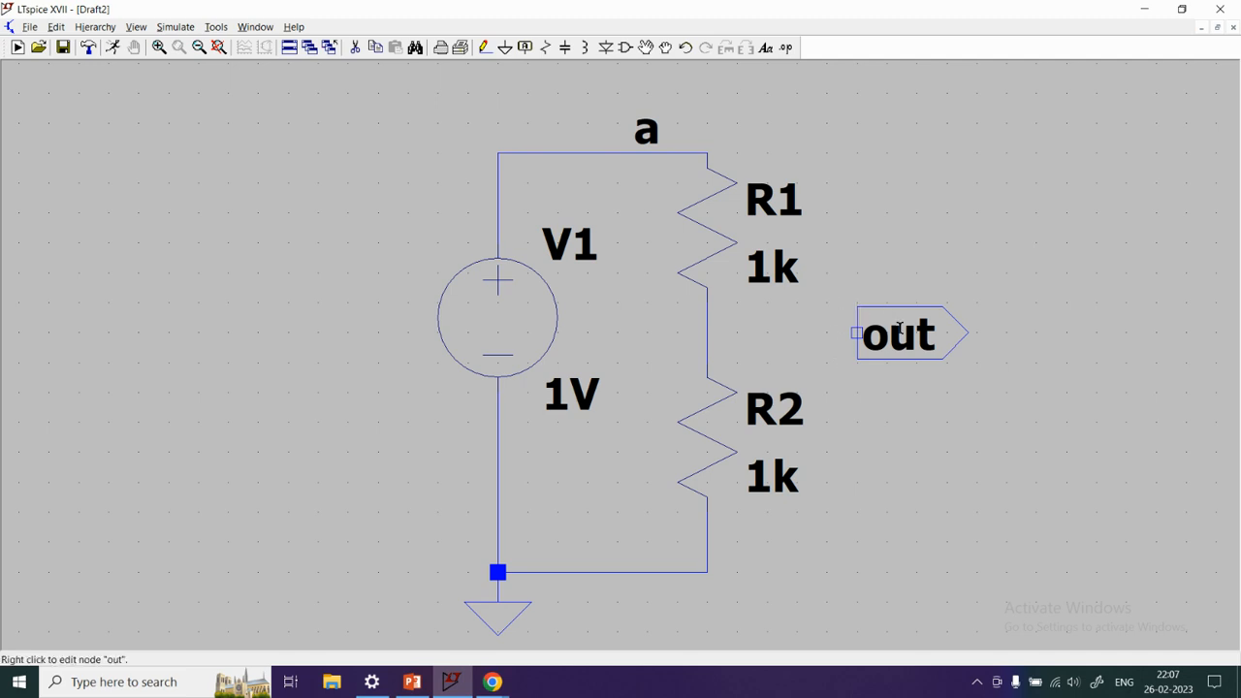
Wire the out port label straight across to the node between R1 and R2
{"action": "left_click", "coordinate": [484, 47]}
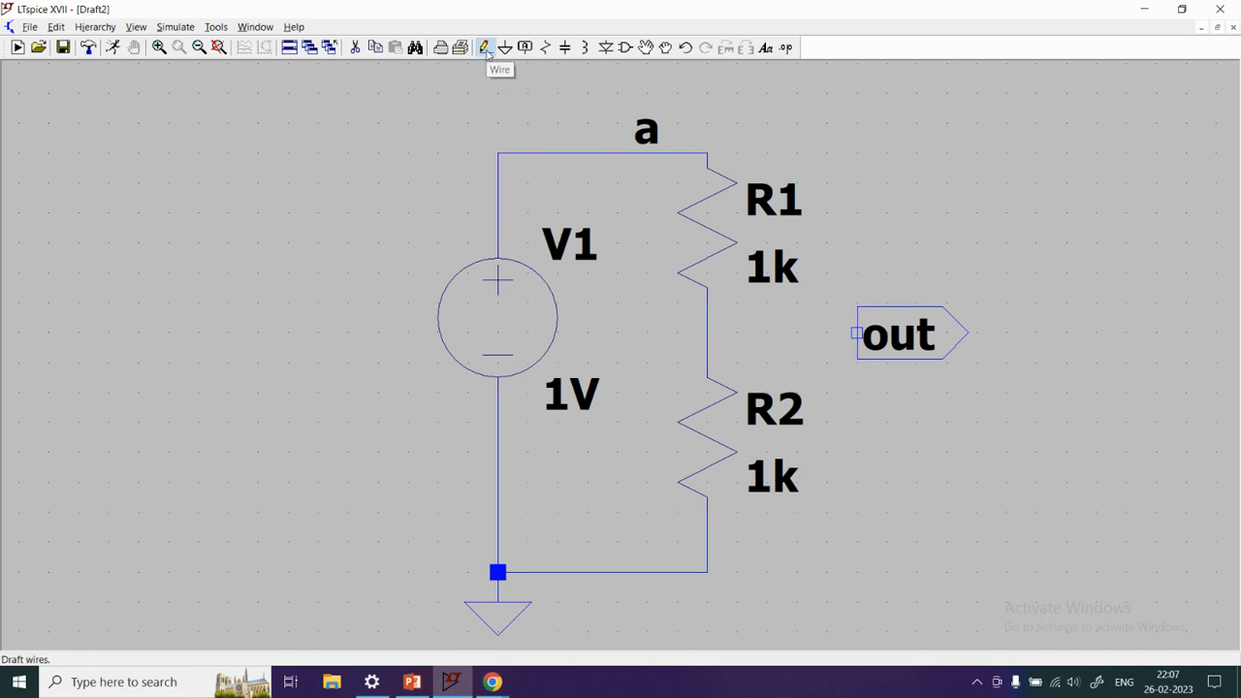
{"action": "left_click", "coordinate": [857, 332]}
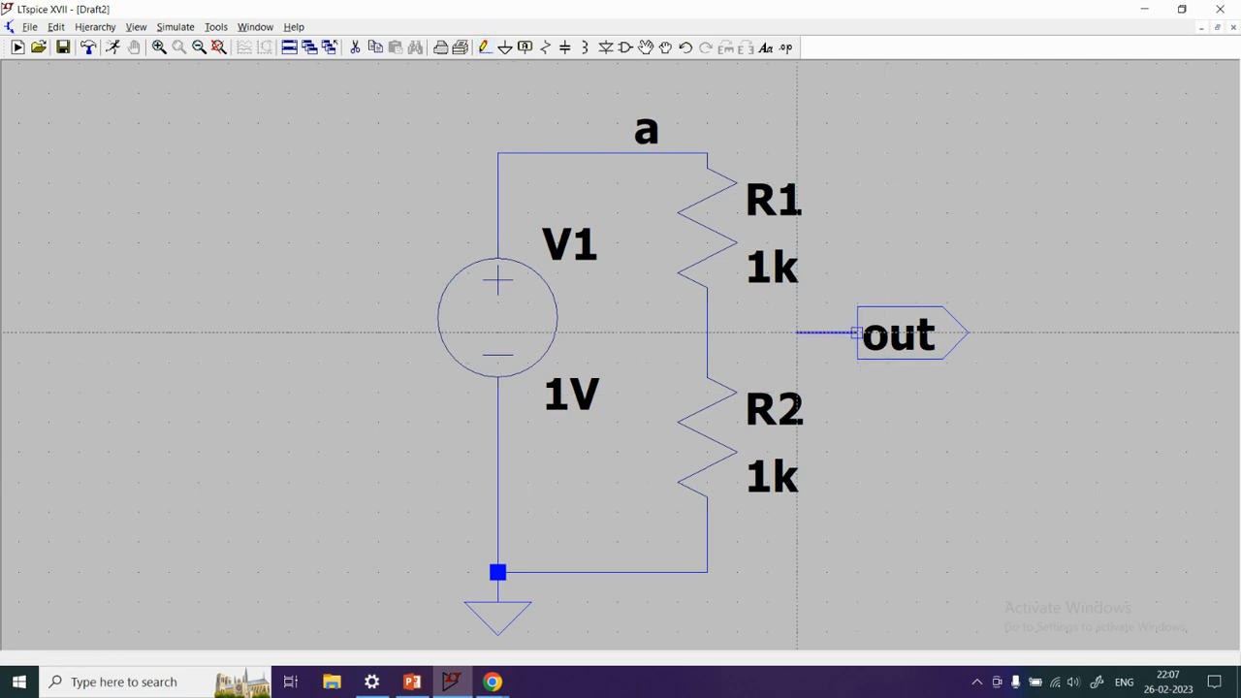
{"action": "left_click", "coordinate": [707, 332]}
{"action": "right_click", "coordinate": [710, 331]}
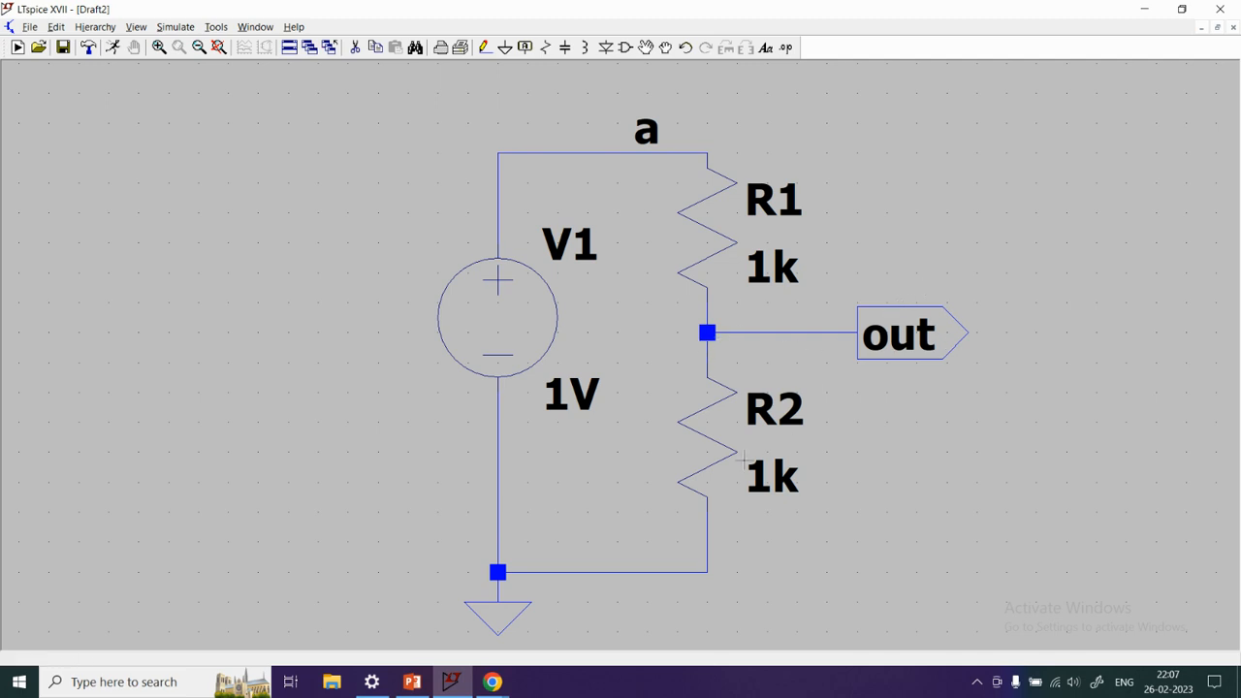
Open the schematic's SPICE netlist, move its window clear of the circuit and examine the file path comment line
{"action": "scroll", "coordinate": [718, 329], "scroll_direction": "right", "scroll_amount": 2}
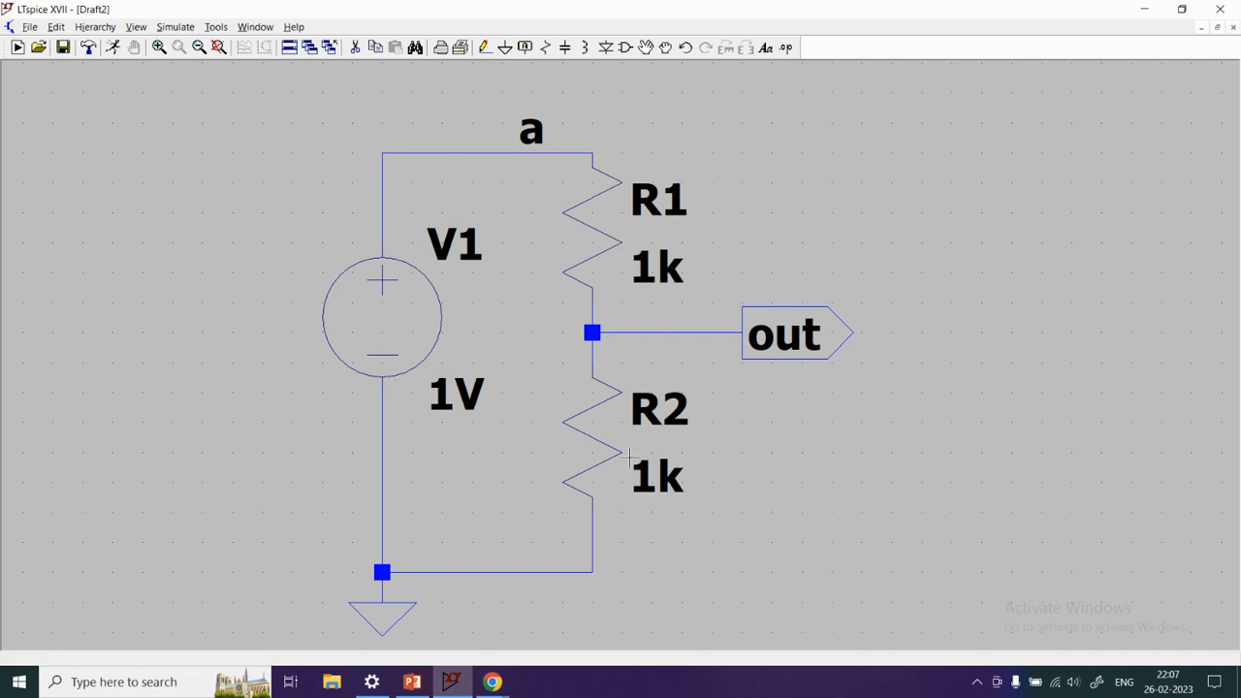
{"action": "left_click", "coordinate": [135, 27]}
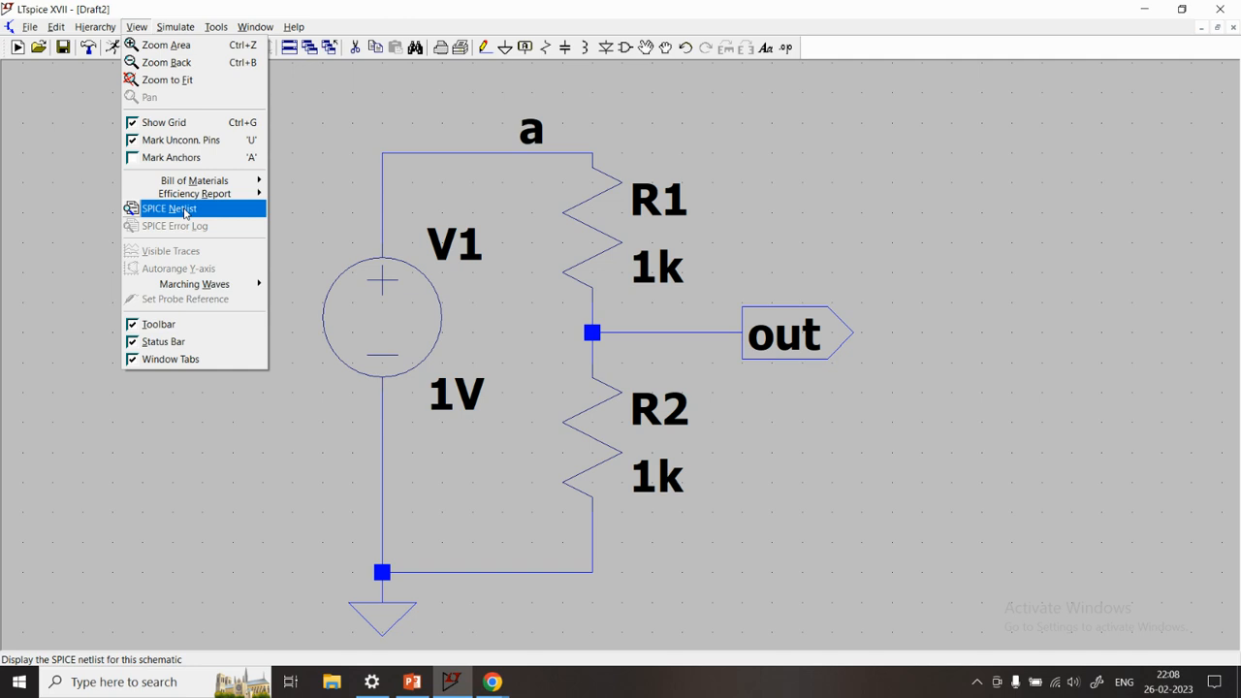
{"action": "left_click", "coordinate": [184, 212]}
{"action": "left_click_drag", "start_coordinate": [659, 145], "coordinate": [996, 135]}
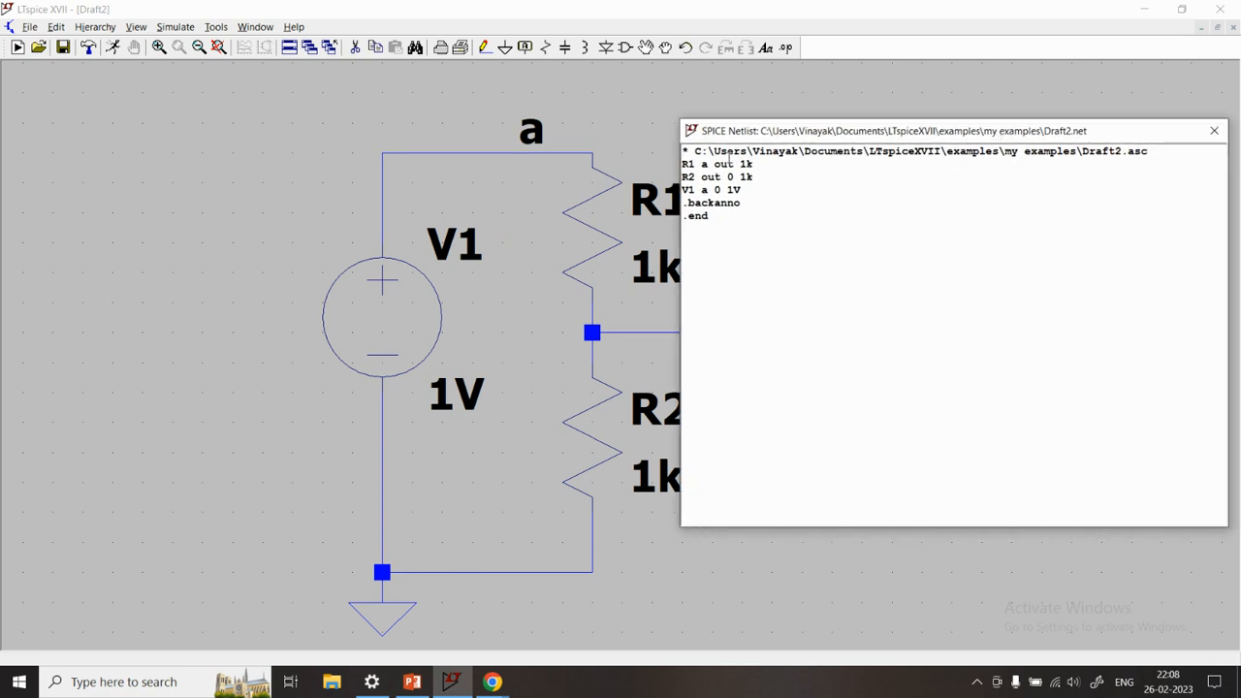
{"action": "left_click_drag", "start_coordinate": [693, 151], "coordinate": [1201, 148]}
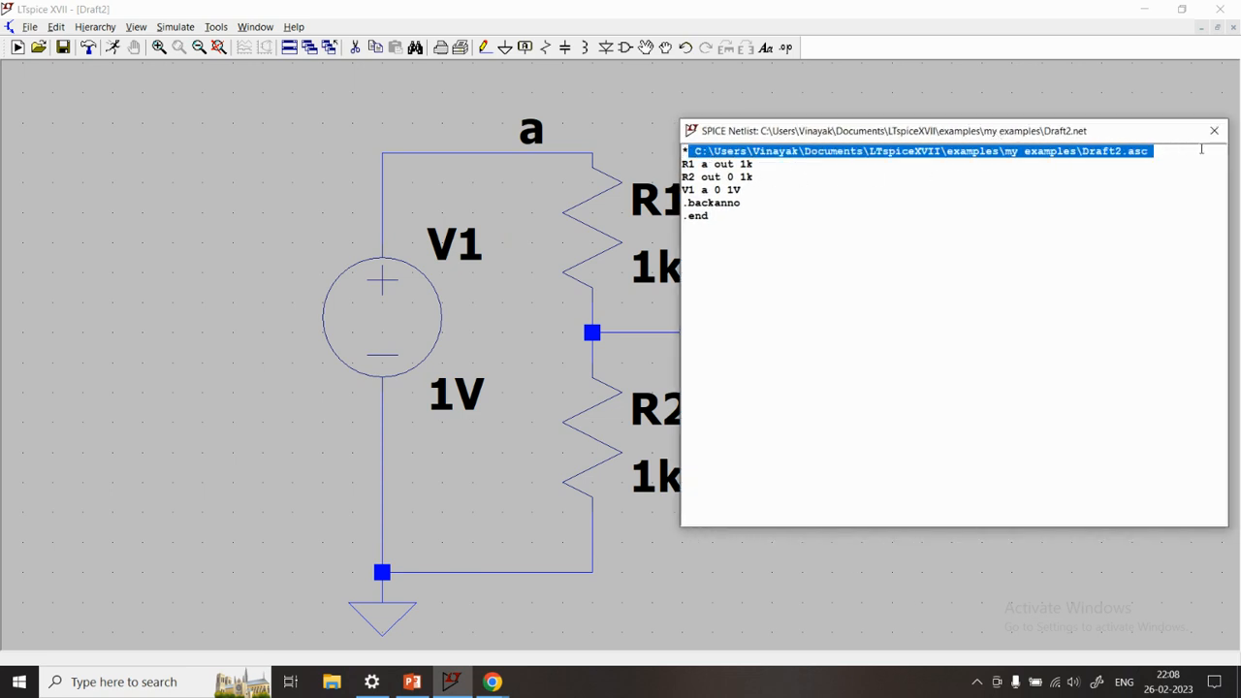
{"action": "left_click", "coordinate": [819, 193]}
{"action": "left_click_drag", "start_coordinate": [832, 136], "coordinate": [1015, 142]}
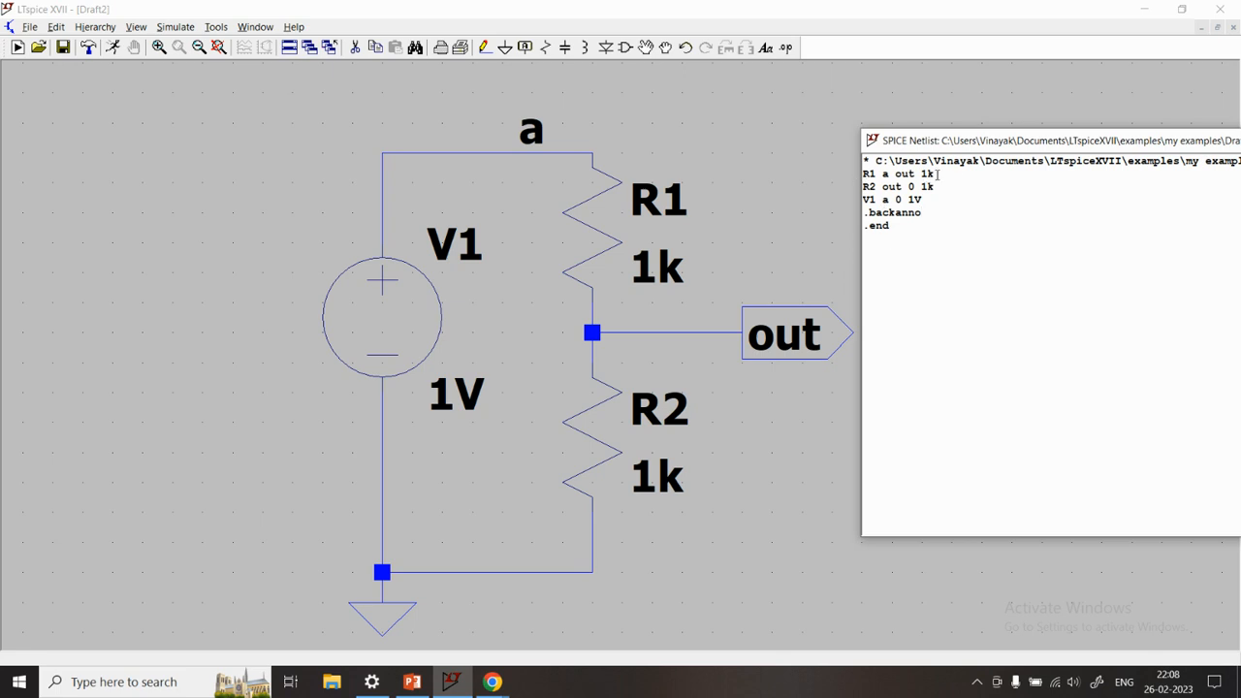
Examine R1's netlist line, marking its node names to compare them with the schematic
{"action": "left_click_drag", "start_coordinate": [935, 175], "coordinate": [869, 178]}
{"action": "left_click", "coordinate": [883, 175]}
{"action": "left_click_drag", "start_coordinate": [913, 175], "coordinate": [893, 175]}
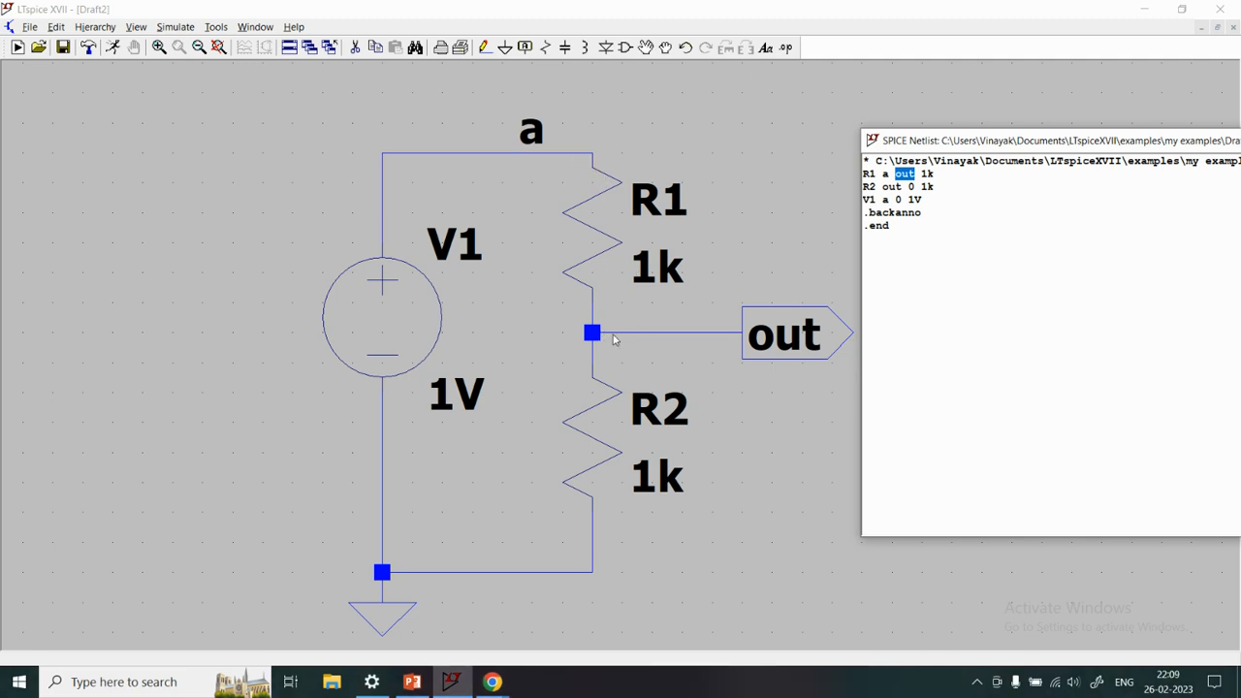
Examine R1's resistance value in the netlist and R2's line, marking its nodes to compare them with the schematic
{"action": "left_click_drag", "start_coordinate": [934, 174], "coordinate": [921, 174]}
{"action": "left_click", "coordinate": [953, 174]}
{"action": "left_click_drag", "start_coordinate": [948, 174], "coordinate": [864, 175]}
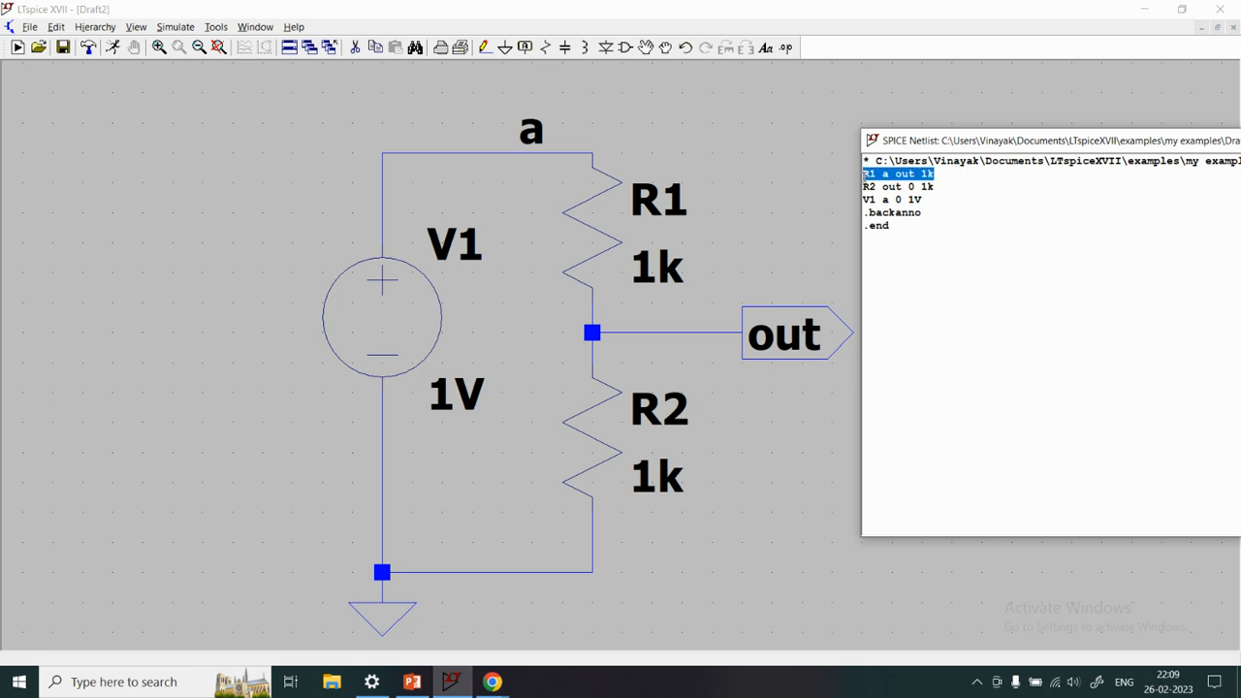
{"action": "left_click_drag", "start_coordinate": [947, 186], "coordinate": [863, 199]}
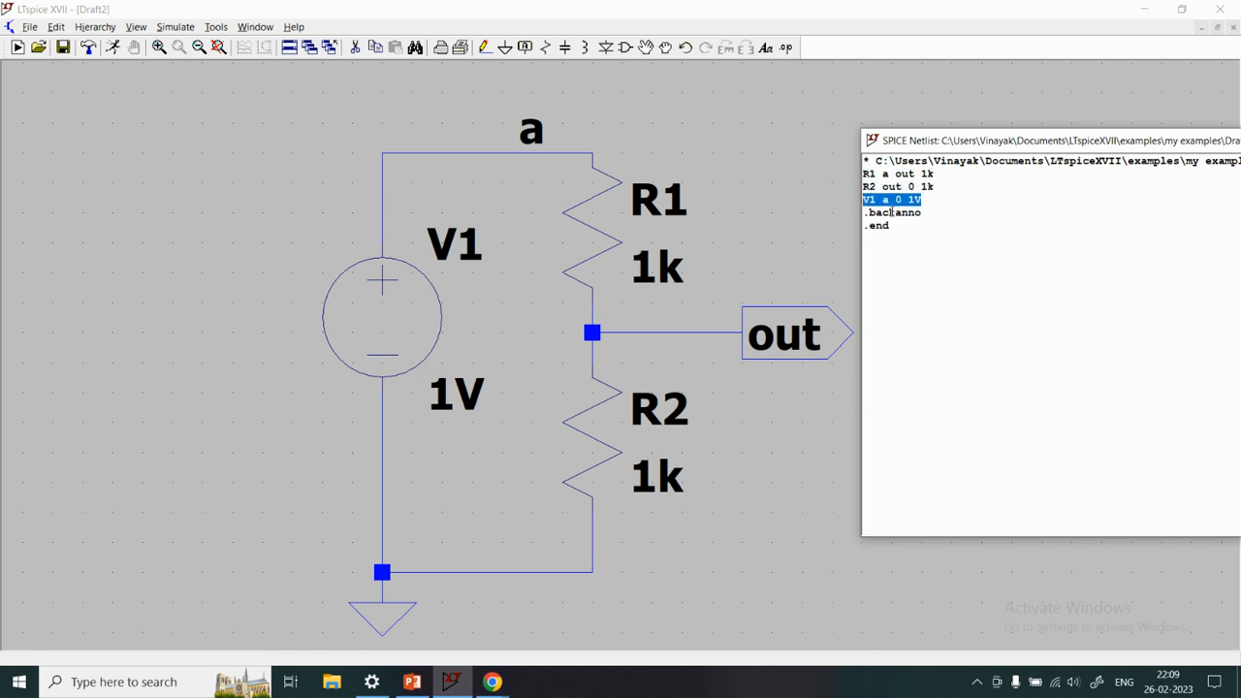
{"action": "left_click_drag", "start_coordinate": [946, 187], "coordinate": [906, 186]}
{"action": "left_click", "coordinate": [880, 189]}
{"action": "double_click", "coordinate": [911, 186]}
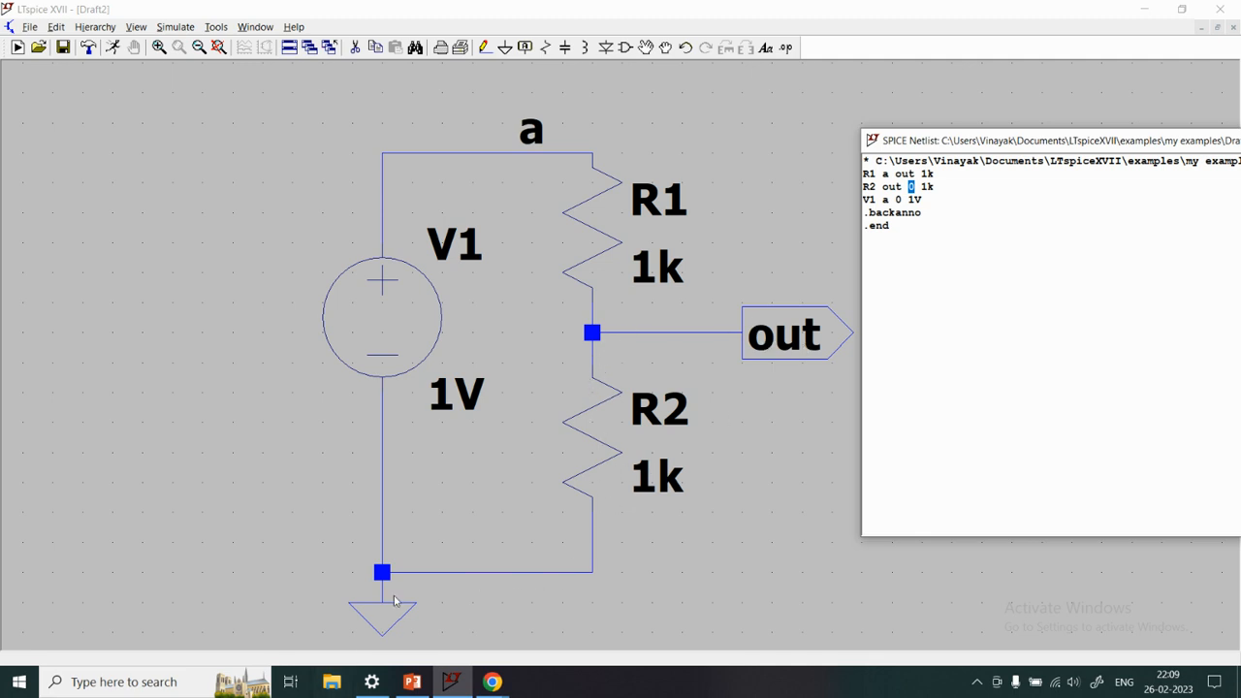
Examine V1's netlist line, marking its ground node and its voltage value
{"action": "left_click_drag", "start_coordinate": [948, 189], "coordinate": [862, 199]}
{"action": "left_click_drag", "start_coordinate": [890, 200], "coordinate": [901, 199]}
{"action": "left_click_drag", "start_coordinate": [922, 198], "coordinate": [907, 199]}
Examine the netlist's .backanno and .end lines and close the netlist window
{"action": "left_click", "coordinate": [921, 236]}
{"action": "left_click_drag", "start_coordinate": [865, 212], "coordinate": [931, 220]}
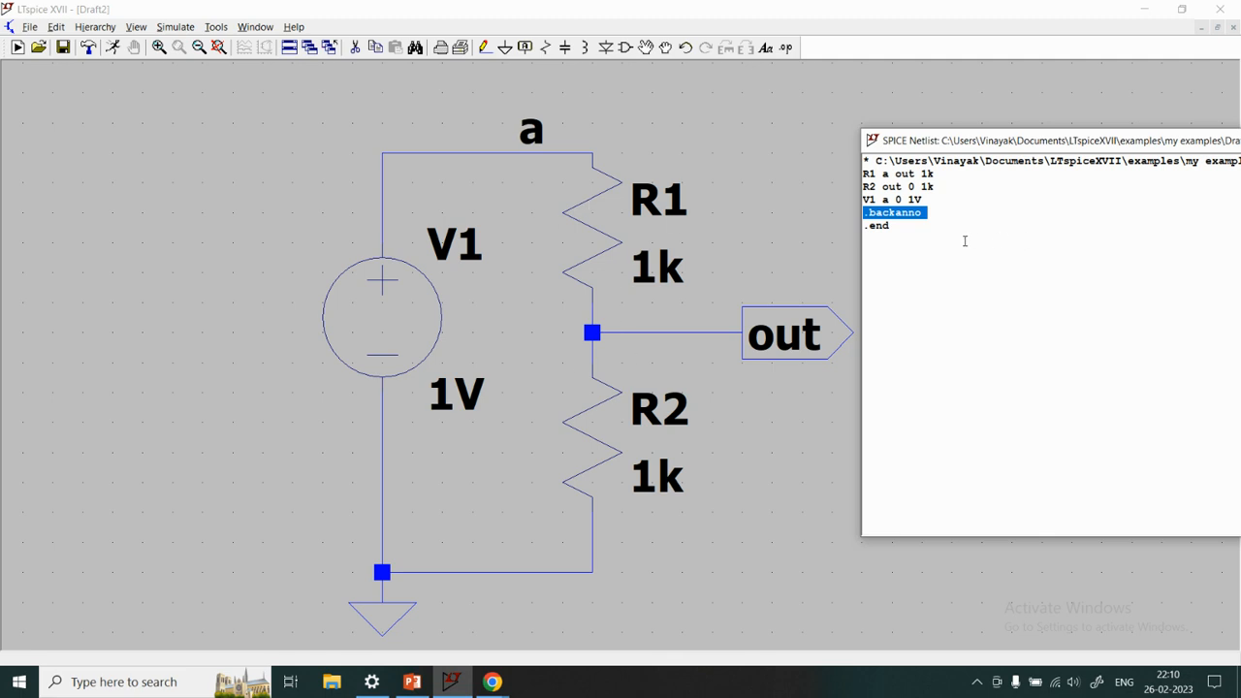
{"action": "left_click", "coordinate": [931, 218]}
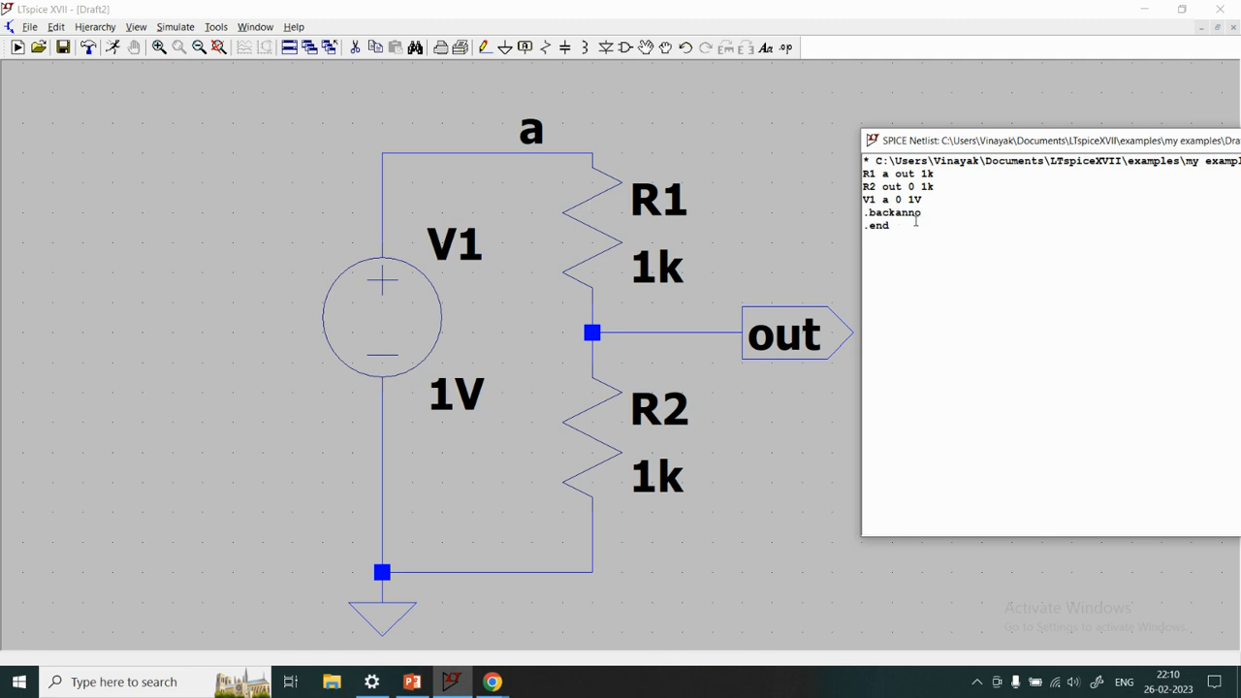
{"action": "left_click_drag", "start_coordinate": [905, 226], "coordinate": [829, 229]}
{"action": "left_click", "coordinate": [889, 249]}
{"action": "left_click_drag", "start_coordinate": [1071, 142], "coordinate": [817, 144]}
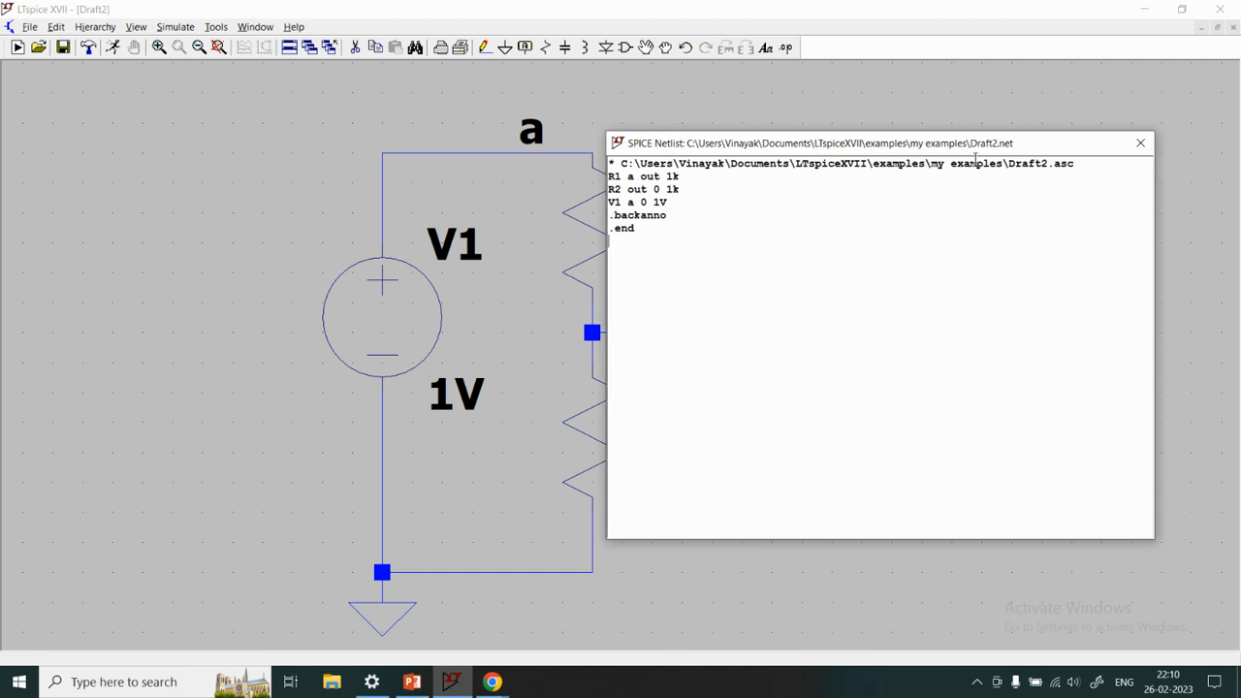
{"action": "left_click", "coordinate": [1140, 143]}
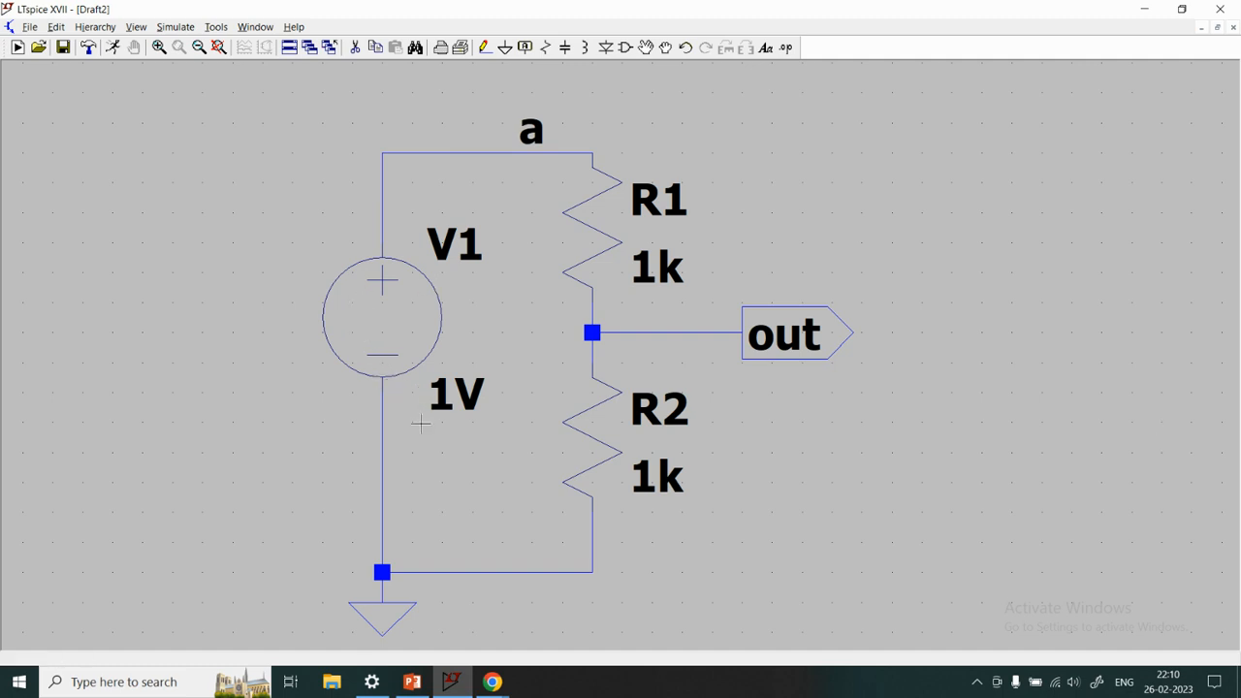
Switch to PowerPoint and draw a voltage source in red ink on the blank slide, labelled V and 1V
{"action": "left_click", "coordinate": [412, 681]}
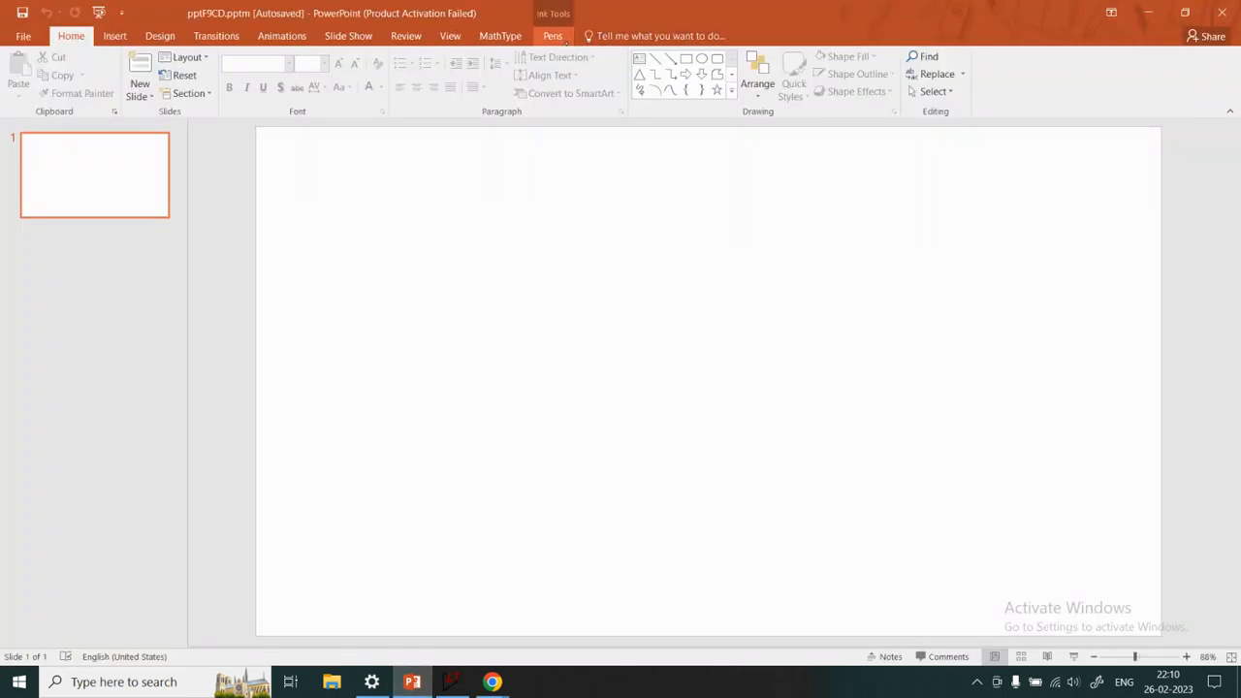
{"action": "left_click", "coordinate": [553, 36]}
{"action": "left_click", "coordinate": [256, 85]}
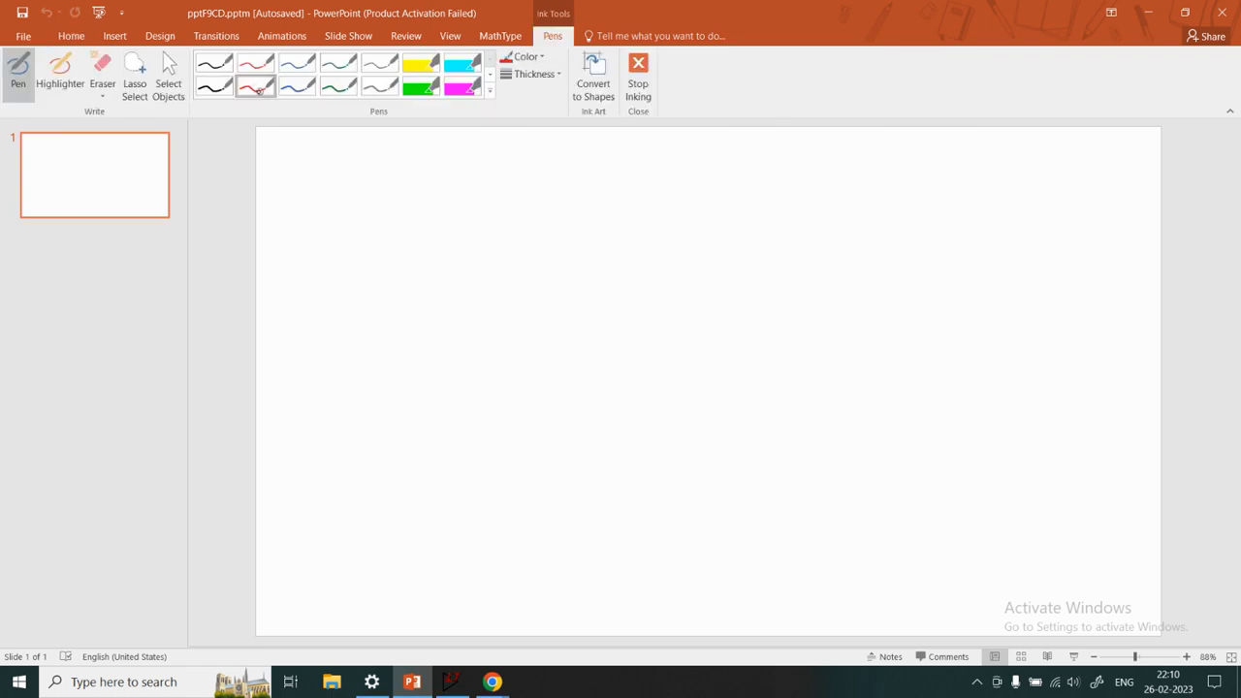
{"action": "left_click_drag", "start_coordinate": [511, 246], "coordinate": [520, 366]}
{"action": "mouse_move", "coordinate": [469, 302]}
{"action": "left_mouse_down"}
{"action": "mouse_move", "coordinate": [478, 300]}
{"action": "mouse_move", "coordinate": [481, 349]}
{"action": "mouse_move", "coordinate": [492, 335]}
{"action": "left_mouse_up"}
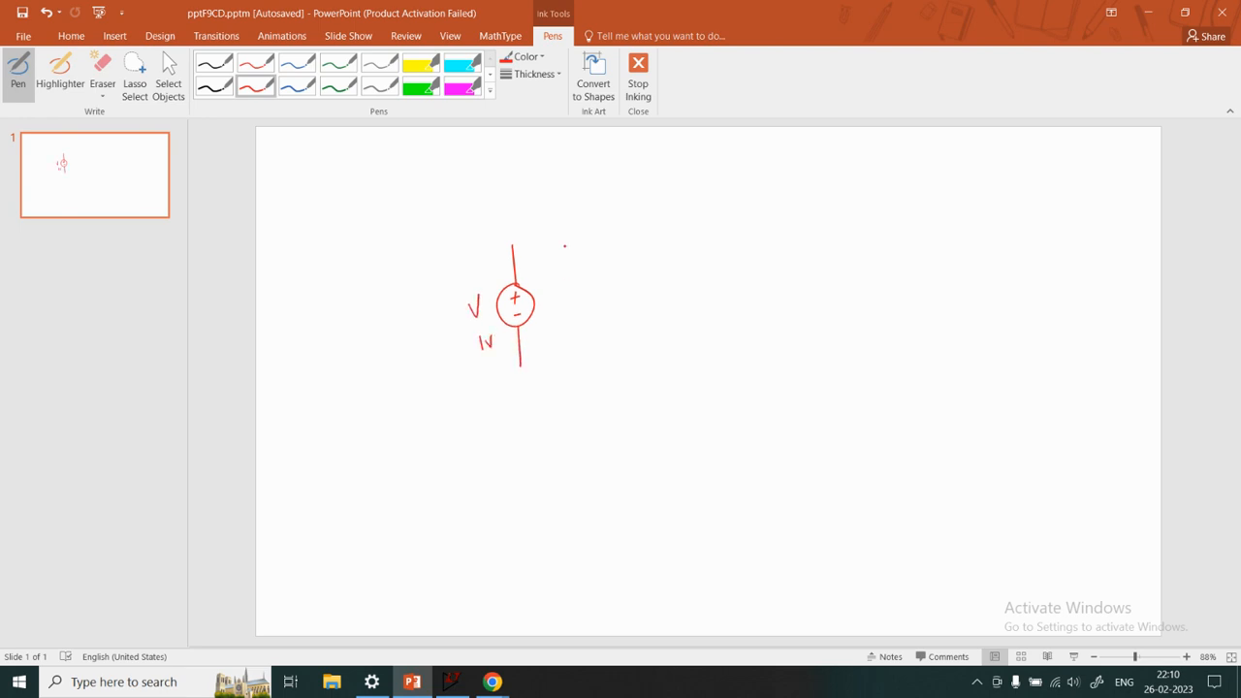
Draw two series resistors beside the source, close the loop and add a ground symbol labelled GND
{"action": "mouse_move", "coordinate": [512, 244]}
{"action": "left_mouse_down"}
{"action": "mouse_move", "coordinate": [589, 250]}
{"action": "mouse_move", "coordinate": [593, 388]}
{"action": "left_mouse_up"}
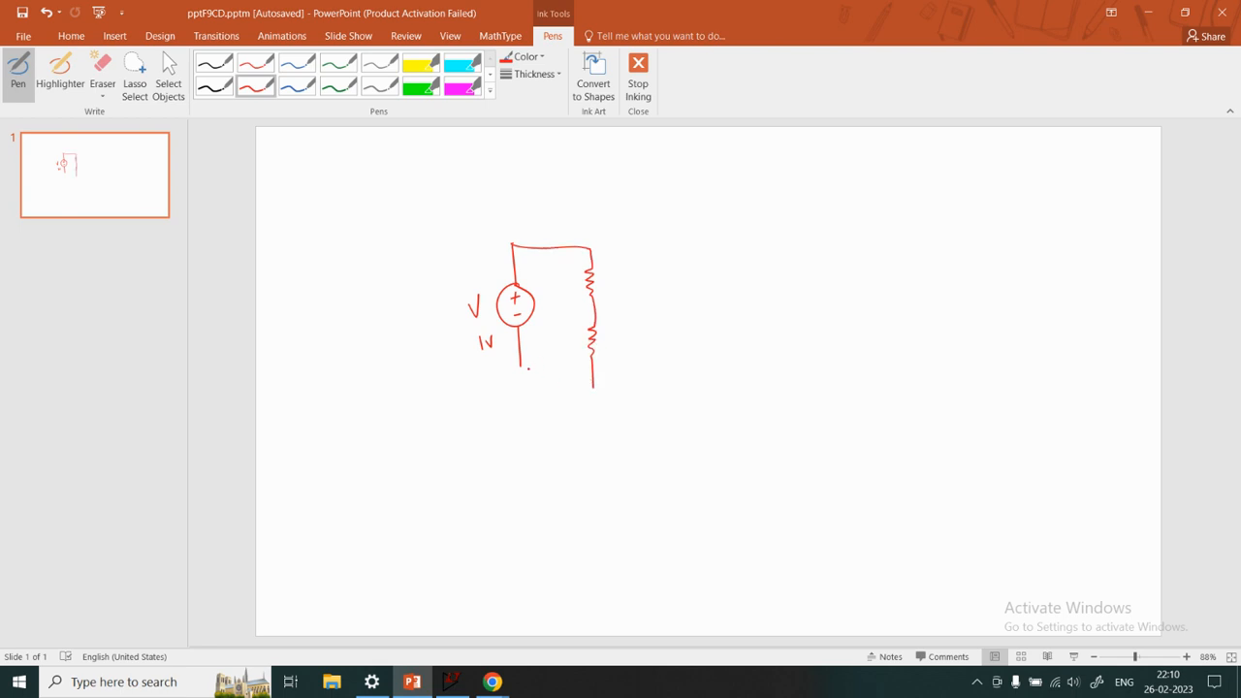
{"action": "mouse_move", "coordinate": [520, 367]}
{"action": "left_mouse_down"}
{"action": "mouse_move", "coordinate": [543, 396]}
{"action": "mouse_move", "coordinate": [595, 392]}
{"action": "mouse_move", "coordinate": [594, 425]}
{"action": "mouse_move", "coordinate": [627, 407]}
{"action": "mouse_move", "coordinate": [635, 421]}
{"action": "left_mouse_up"}
{"action": "left_click_drag", "start_coordinate": [636, 408], "coordinate": [636, 422]}
Label the upper resistor R1 = 1kΩ and the lower resistor R2 = 1kΩ in red ink
{"action": "left_click_drag", "start_coordinate": [602, 268], "coordinate": [609, 281]}
{"action": "left_click_drag", "start_coordinate": [613, 273], "coordinate": [613, 281]}
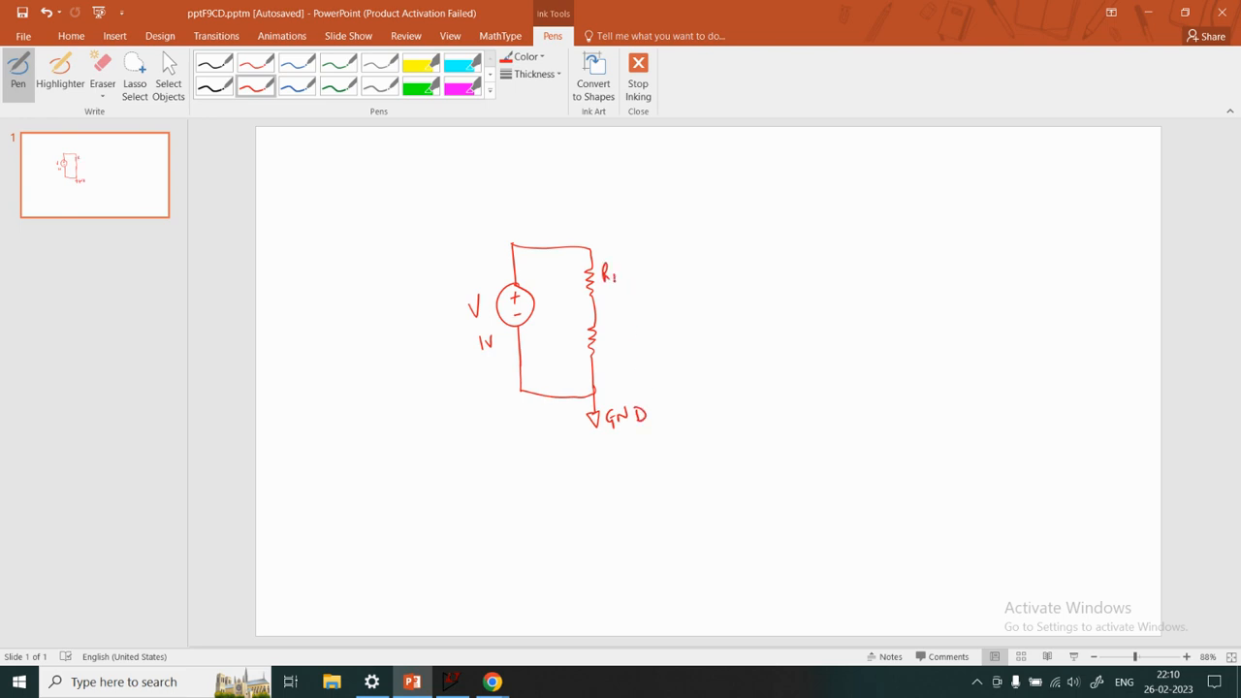
{"action": "left_click_drag", "start_coordinate": [608, 330], "coordinate": [607, 345]}
{"action": "mouse_move", "coordinate": [607, 330]}
{"action": "left_mouse_down"}
{"action": "mouse_move", "coordinate": [615, 345]}
{"action": "mouse_move", "coordinate": [651, 347]}
{"action": "left_mouse_up"}
{"action": "left_click_drag", "start_coordinate": [657, 336], "coordinate": [666, 347]}
{"action": "left_click_drag", "start_coordinate": [670, 346], "coordinate": [678, 345]}
{"action": "left_click_drag", "start_coordinate": [626, 274], "coordinate": [632, 273]}
{"action": "left_click_drag", "start_coordinate": [627, 277], "coordinate": [656, 277]}
{"action": "mouse_move", "coordinate": [665, 265]}
{"action": "left_mouse_down"}
{"action": "mouse_move", "coordinate": [665, 278]}
{"action": "mouse_move", "coordinate": [678, 272]}
{"action": "left_mouse_up"}
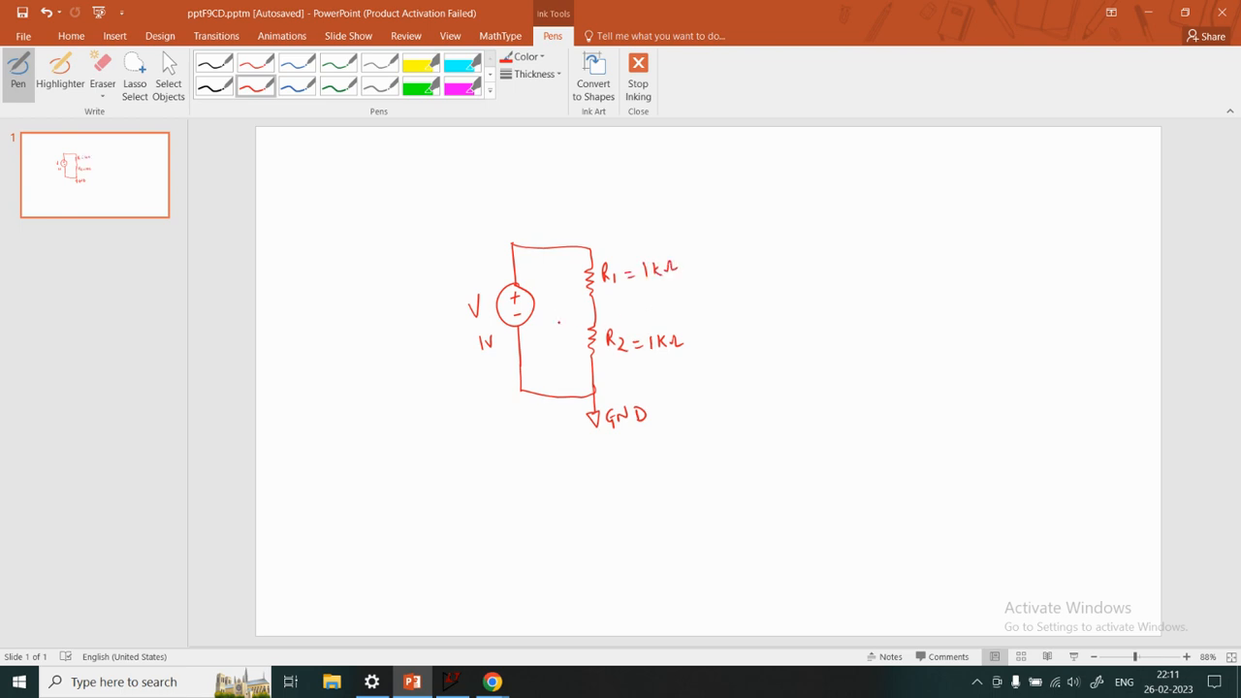
Draw a terminal labelled out from the node between the resistors and label the circuit's upper node a
{"action": "mouse_move", "coordinate": [593, 315]}
{"action": "left_mouse_down"}
{"action": "mouse_move", "coordinate": [682, 306]}
{"action": "mouse_move", "coordinate": [681, 319]}
{"action": "left_mouse_up"}
{"action": "left_click_drag", "start_coordinate": [674, 311], "coordinate": [687, 308]}
{"action": "left_click_drag", "start_coordinate": [576, 231], "coordinate": [579, 238]}
In green ink, draw a clockwise current arrow labelled I inside the loop and write I = V / R_Total beside the circuit
{"action": "left_click", "coordinate": [340, 88]}
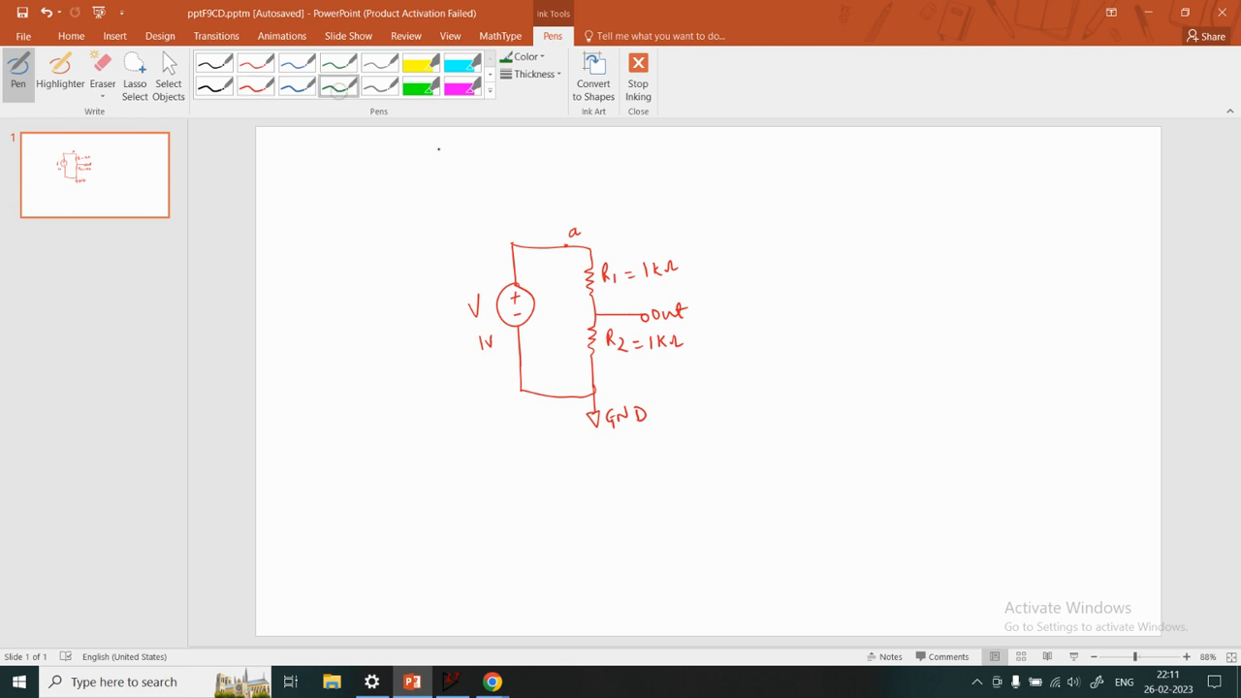
{"action": "mouse_move", "coordinate": [532, 267]}
{"action": "left_mouse_down"}
{"action": "mouse_move", "coordinate": [562, 339]}
{"action": "mouse_move", "coordinate": [534, 367]}
{"action": "mouse_move", "coordinate": [560, 315]}
{"action": "left_mouse_up"}
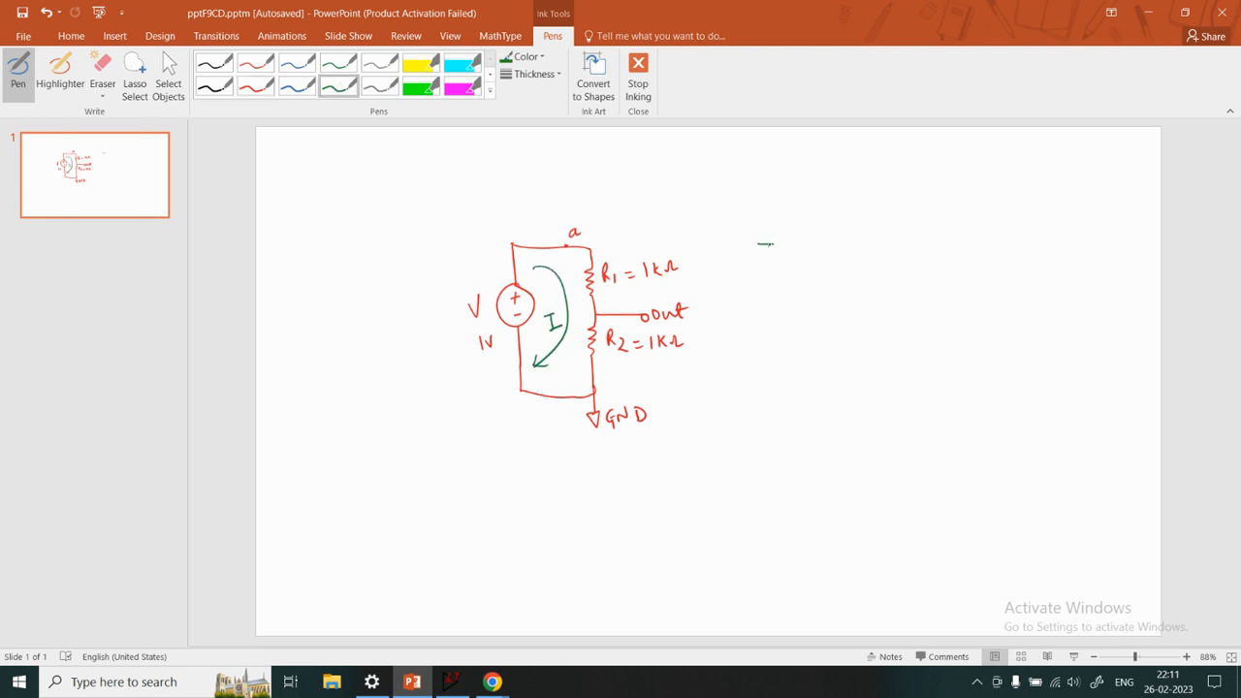
{"action": "left_click_drag", "start_coordinate": [758, 244], "coordinate": [774, 244]}
{"action": "left_click_drag", "start_coordinate": [766, 244], "coordinate": [767, 262]}
{"action": "left_click_drag", "start_coordinate": [761, 262], "coordinate": [805, 258]}
{"action": "left_click_drag", "start_coordinate": [817, 232], "coordinate": [822, 245]}
{"action": "mouse_move", "coordinate": [823, 245]}
{"action": "left_mouse_down"}
{"action": "mouse_move", "coordinate": [829, 230]}
{"action": "mouse_move", "coordinate": [843, 255]}
{"action": "mouse_move", "coordinate": [824, 283]}
{"action": "left_mouse_up"}
{"action": "left_click_drag", "start_coordinate": [823, 269], "coordinate": [843, 275]}
{"action": "mouse_move", "coordinate": [839, 276]}
{"action": "left_mouse_down"}
{"action": "mouse_move", "coordinate": [878, 285]}
{"action": "mouse_move", "coordinate": [871, 254]}
{"action": "left_mouse_up"}
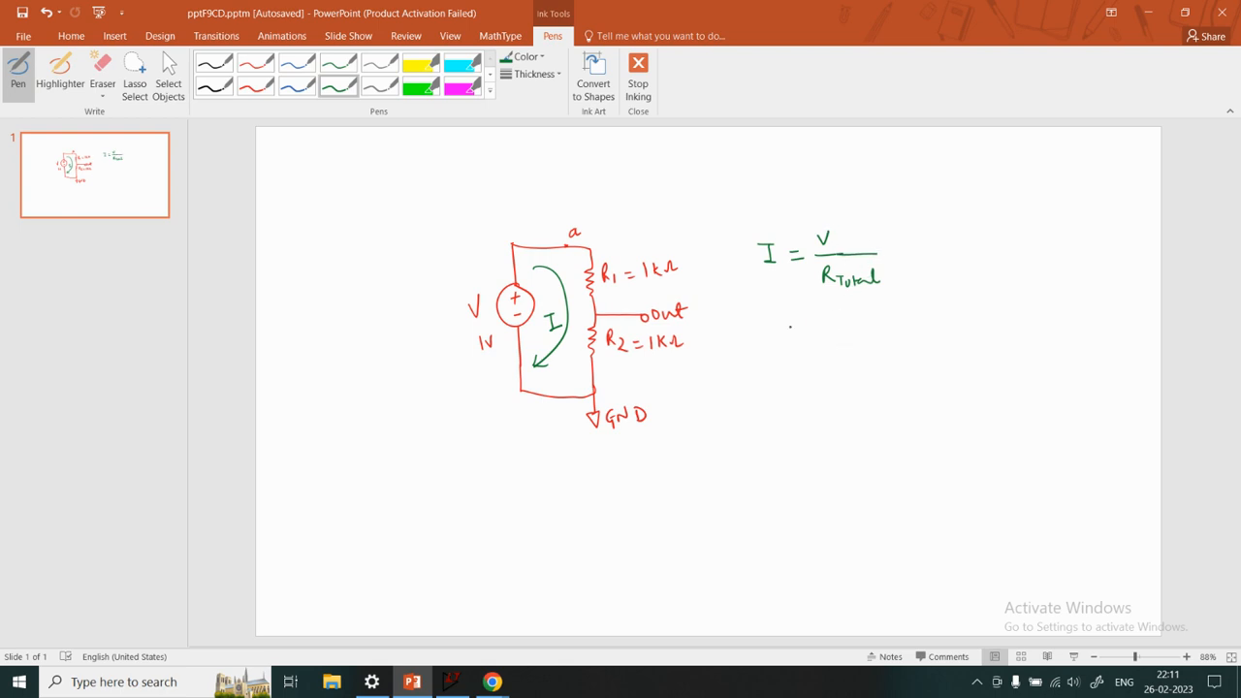
Work out the current below the formula as 1V / 2kΩ = 0.5mA, underlining both resistor values and the result
{"action": "left_click_drag", "start_coordinate": [782, 331], "coordinate": [797, 331]}
{"action": "left_click_drag", "start_coordinate": [785, 339], "coordinate": [799, 338]}
{"action": "left_click_drag", "start_coordinate": [829, 338], "coordinate": [888, 337]}
{"action": "left_click_drag", "start_coordinate": [652, 283], "coordinate": [677, 279]}
{"action": "left_click_drag", "start_coordinate": [654, 360], "coordinate": [684, 355]}
{"action": "mouse_move", "coordinate": [852, 351]}
{"action": "left_mouse_down"}
{"action": "mouse_move", "coordinate": [866, 364]}
{"action": "mouse_move", "coordinate": [901, 350]}
{"action": "left_mouse_up"}
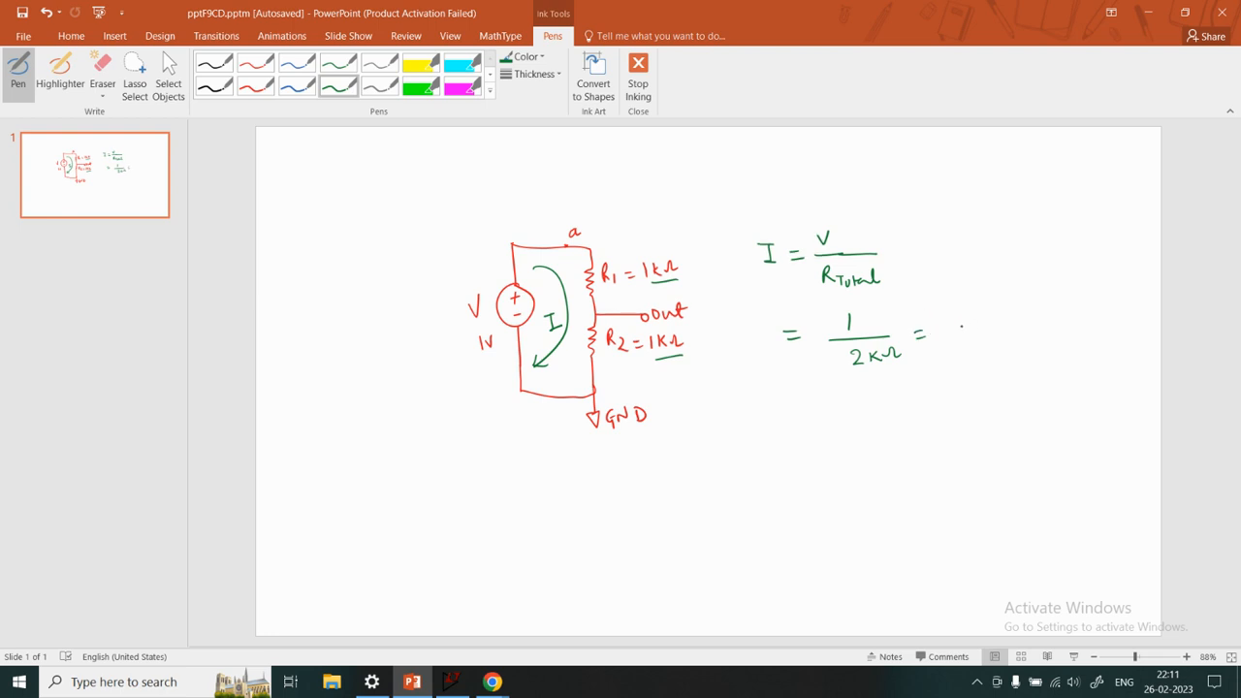
{"action": "left_click_drag", "start_coordinate": [963, 324], "coordinate": [1024, 330]}
{"action": "mouse_move", "coordinate": [1025, 329]}
{"action": "left_mouse_down"}
{"action": "mouse_move", "coordinate": [1031, 315]}
{"action": "mouse_move", "coordinate": [1037, 329]}
{"action": "left_mouse_up"}
{"action": "left_click_drag", "start_coordinate": [1028, 324], "coordinate": [1036, 324]}
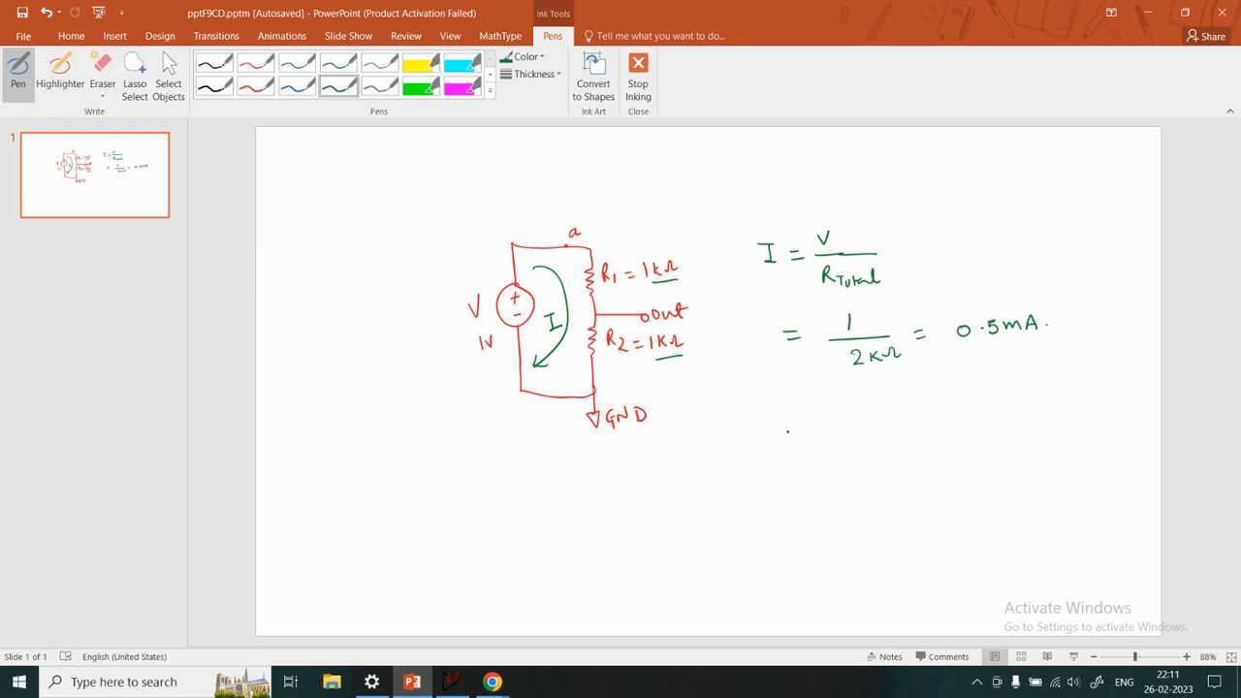
{"action": "mouse_move", "coordinate": [859, 311]}
{"action": "left_mouse_down"}
{"action": "mouse_move", "coordinate": [866, 326]}
{"action": "mouse_move", "coordinate": [876, 308]}
{"action": "left_mouse_up"}
{"action": "left_click_drag", "start_coordinate": [970, 353], "coordinate": [1042, 350]}
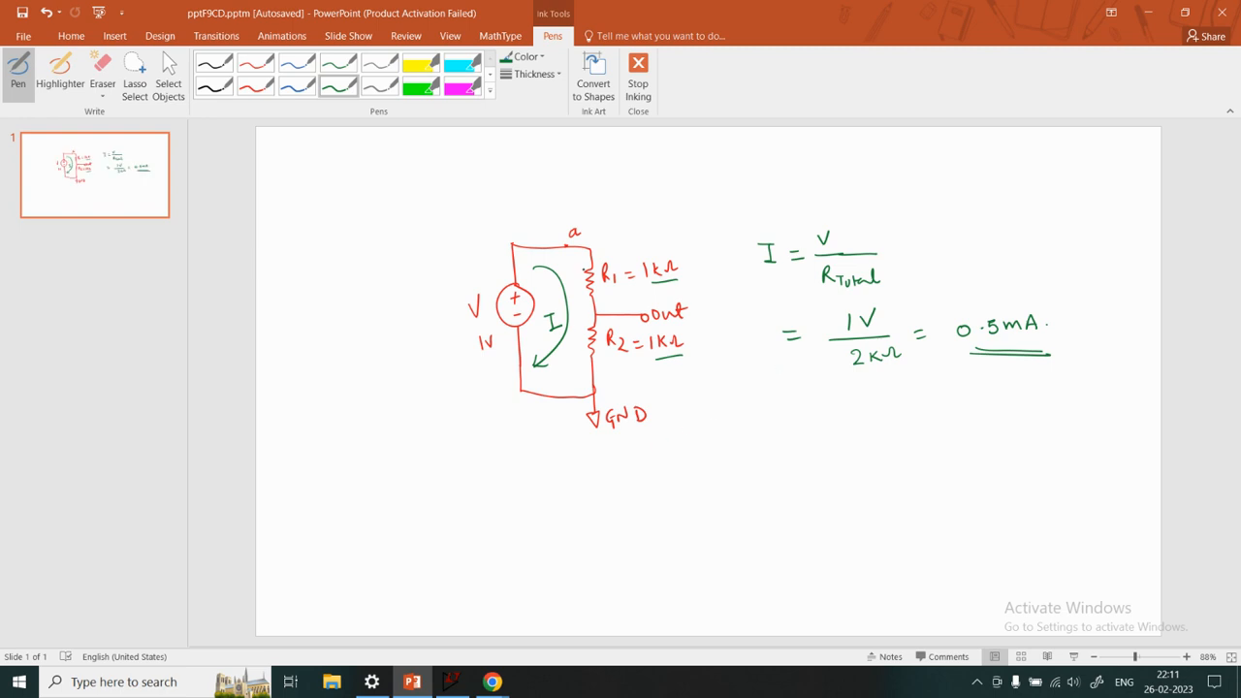
Draw downward current arrows beside R1 and R2 and underline the two resistor names
{"action": "left_click_drag", "start_coordinate": [576, 259], "coordinate": [582, 289]}
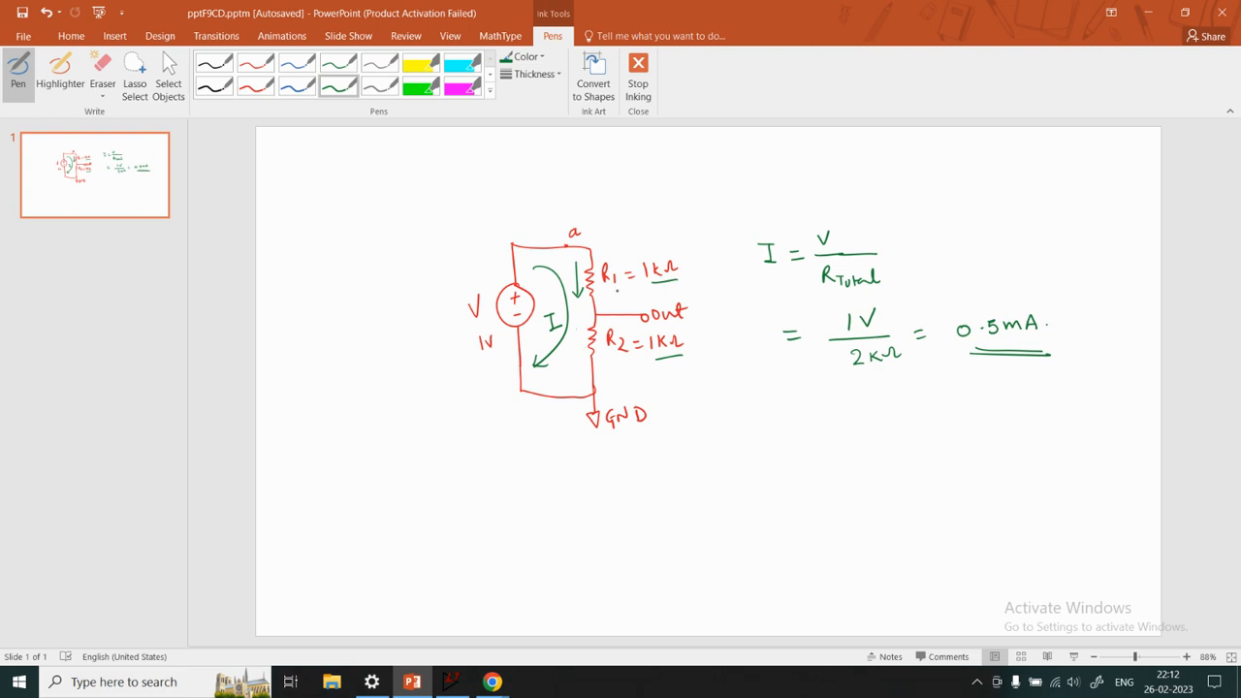
{"action": "mouse_move", "coordinate": [580, 323]}
{"action": "left_mouse_down"}
{"action": "mouse_move", "coordinate": [580, 351]}
{"action": "mouse_move", "coordinate": [587, 342]}
{"action": "left_mouse_up"}
{"action": "left_click_drag", "start_coordinate": [608, 289], "coordinate": [621, 289]}
{"action": "left_click_drag", "start_coordinate": [608, 357], "coordinate": [621, 355]}
Write I_R1 = I_R2 = I below the current calculation and draw an arrow from it to 0.5mA
{"action": "mouse_move", "coordinate": [759, 388]}
{"action": "left_mouse_down"}
{"action": "mouse_move", "coordinate": [773, 388]}
{"action": "mouse_move", "coordinate": [766, 405]}
{"action": "left_mouse_up"}
{"action": "mouse_move", "coordinate": [761, 406]}
{"action": "left_mouse_down"}
{"action": "mouse_move", "coordinate": [858, 412]}
{"action": "mouse_move", "coordinate": [905, 392]}
{"action": "mouse_move", "coordinate": [898, 407]}
{"action": "left_mouse_up"}
{"action": "left_click", "coordinate": [776, 398]}
{"action": "left_click", "coordinate": [799, 401]}
{"action": "mouse_move", "coordinate": [891, 407]}
{"action": "left_mouse_down"}
{"action": "mouse_move", "coordinate": [973, 369]}
{"action": "mouse_move", "coordinate": [971, 380]}
{"action": "left_mouse_up"}
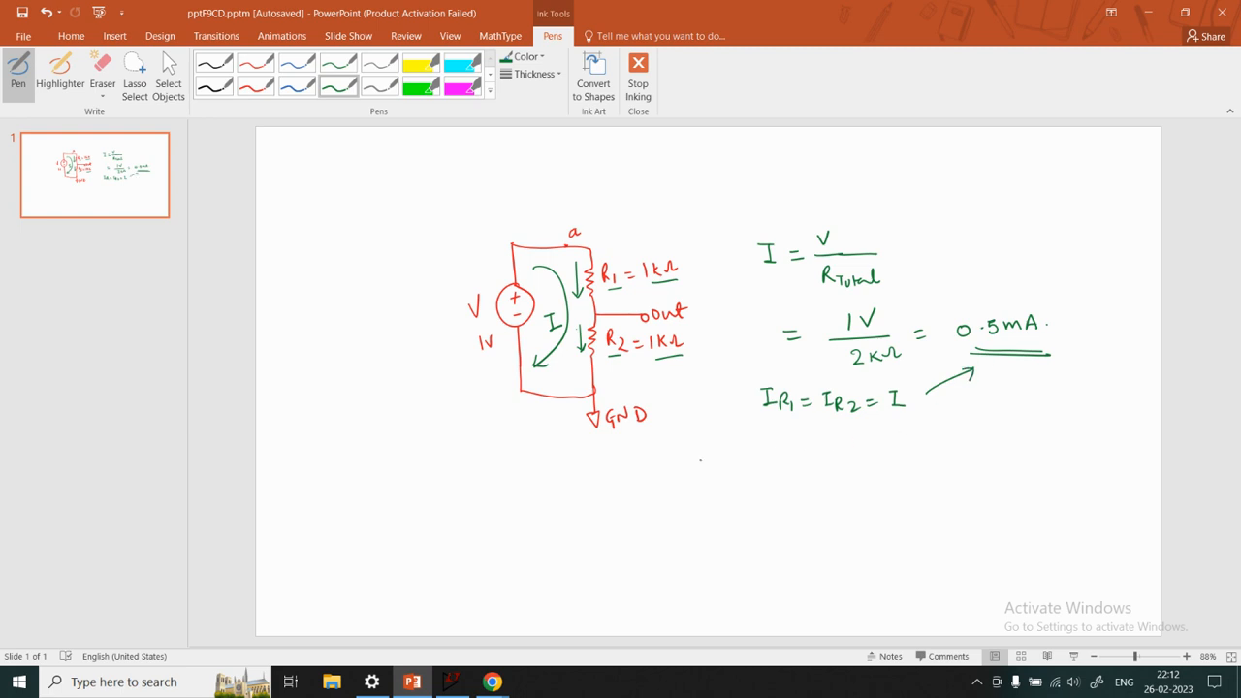
Start a V_R1 = equation, mark plus and minus polarity across R1 and circle the node labels a and out
{"action": "mouse_move", "coordinate": [703, 461]}
{"action": "left_mouse_down"}
{"action": "mouse_move", "coordinate": [715, 453]}
{"action": "mouse_move", "coordinate": [727, 484]}
{"action": "mouse_move", "coordinate": [754, 469]}
{"action": "left_mouse_up"}
{"action": "left_click_drag", "start_coordinate": [742, 475], "coordinate": [756, 475]}
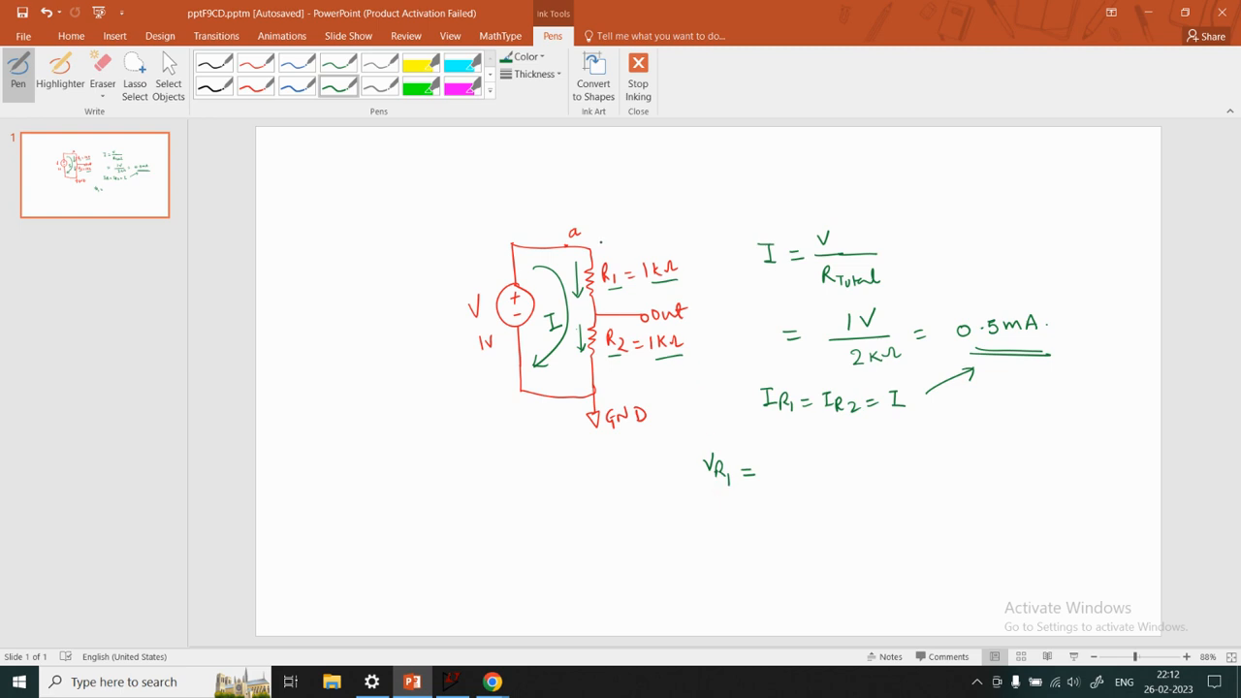
{"action": "left_click_drag", "start_coordinate": [601, 244], "coordinate": [615, 244]}
{"action": "left_click_drag", "start_coordinate": [603, 309], "coordinate": [616, 308]}
{"action": "mouse_move", "coordinate": [571, 216]}
{"action": "left_mouse_down"}
{"action": "mouse_move", "coordinate": [572, 240]}
{"action": "mouse_move", "coordinate": [591, 236]}
{"action": "mouse_move", "coordinate": [579, 216]}
{"action": "left_mouse_up"}
{"action": "mouse_move", "coordinate": [659, 300]}
{"action": "left_mouse_down"}
{"action": "mouse_move", "coordinate": [651, 325]}
{"action": "mouse_move", "coordinate": [698, 308]}
{"action": "mouse_move", "coordinate": [661, 300]}
{"action": "left_mouse_up"}
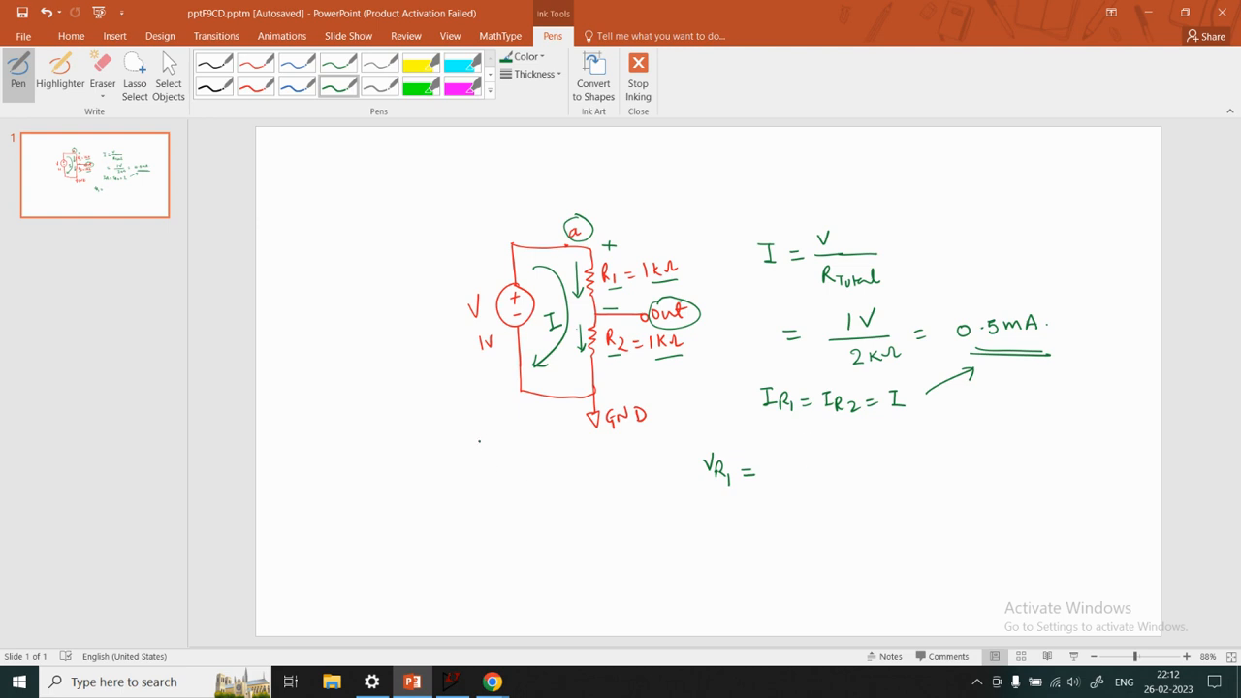
{"action": "mouse_move", "coordinate": [489, 468]}
{"action": "left_mouse_down"}
{"action": "mouse_move", "coordinate": [495, 518]}
{"action": "mouse_move", "coordinate": [516, 490]}
{"action": "mouse_move", "coordinate": [495, 535]}
{"action": "mouse_move", "coordinate": [504, 557]}
{"action": "mouse_move", "coordinate": [527, 539]}
{"action": "left_mouse_up"}
{"action": "mouse_move", "coordinate": [488, 462]}
{"action": "left_mouse_down"}
{"action": "mouse_move", "coordinate": [433, 464]}
{"action": "mouse_move", "coordinate": [427, 510]}
{"action": "left_mouse_up"}
{"action": "mouse_move", "coordinate": [421, 516]}
{"action": "left_mouse_down"}
{"action": "mouse_move", "coordinate": [445, 506]}
{"action": "mouse_move", "coordinate": [439, 541]}
{"action": "mouse_move", "coordinate": [448, 536]}
{"action": "left_mouse_up"}
{"action": "left_click_drag", "start_coordinate": [445, 546], "coordinate": [451, 545]}
{"action": "left_click_drag", "start_coordinate": [403, 507], "coordinate": [423, 530]}
{"action": "left_click_drag", "start_coordinate": [418, 526], "coordinate": [426, 497]}
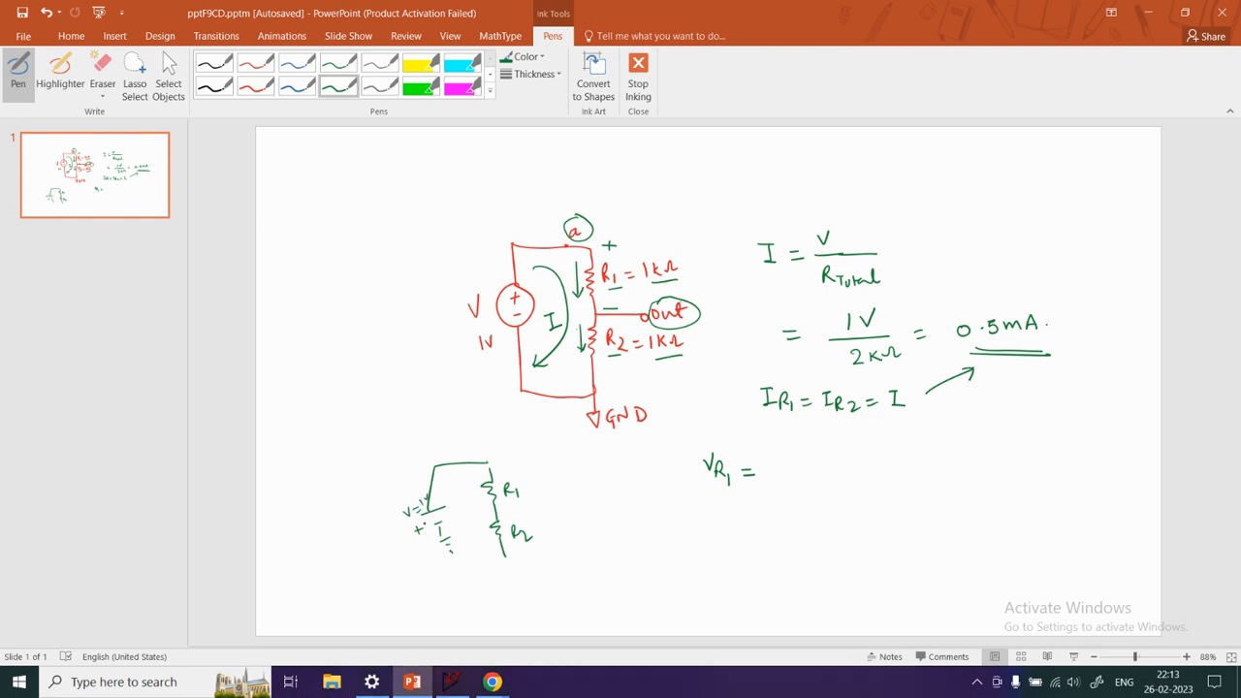
{"action": "left_click", "coordinate": [101, 72]}
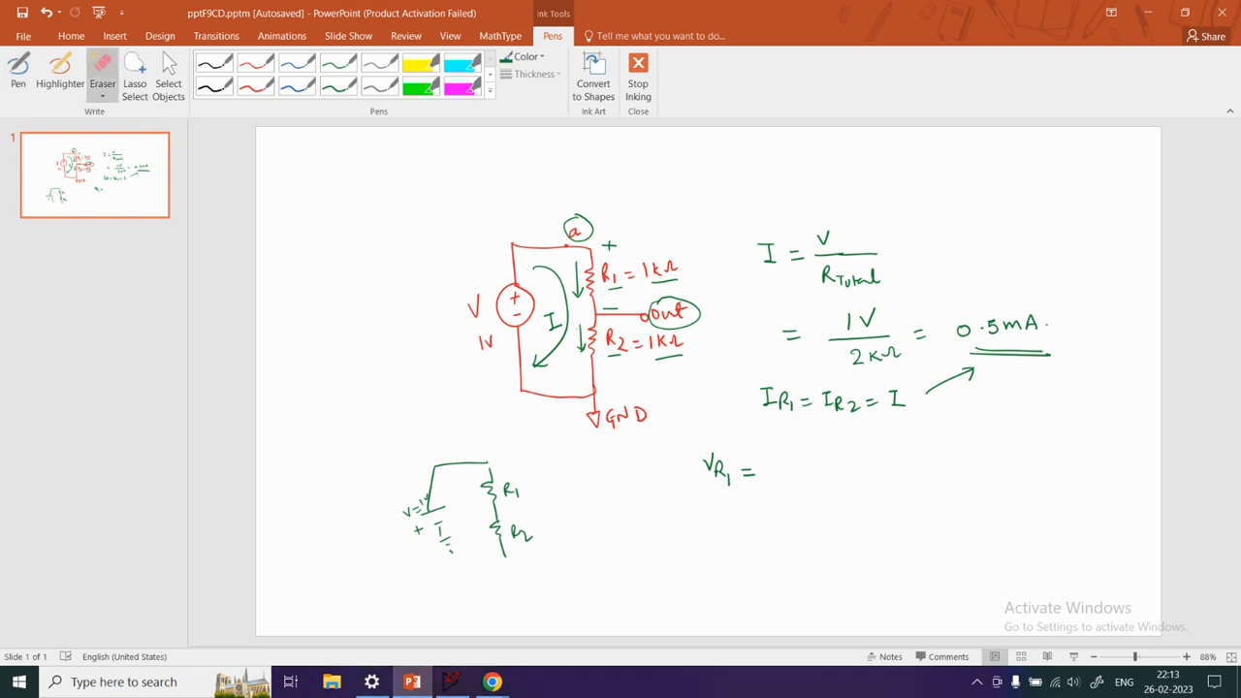
{"action": "mouse_move", "coordinate": [449, 472]}
{"action": "left_mouse_down"}
{"action": "mouse_move", "coordinate": [518, 491]}
{"action": "mouse_move", "coordinate": [474, 513]}
{"action": "mouse_move", "coordinate": [402, 507]}
{"action": "mouse_move", "coordinate": [416, 517]}
{"action": "left_mouse_up"}
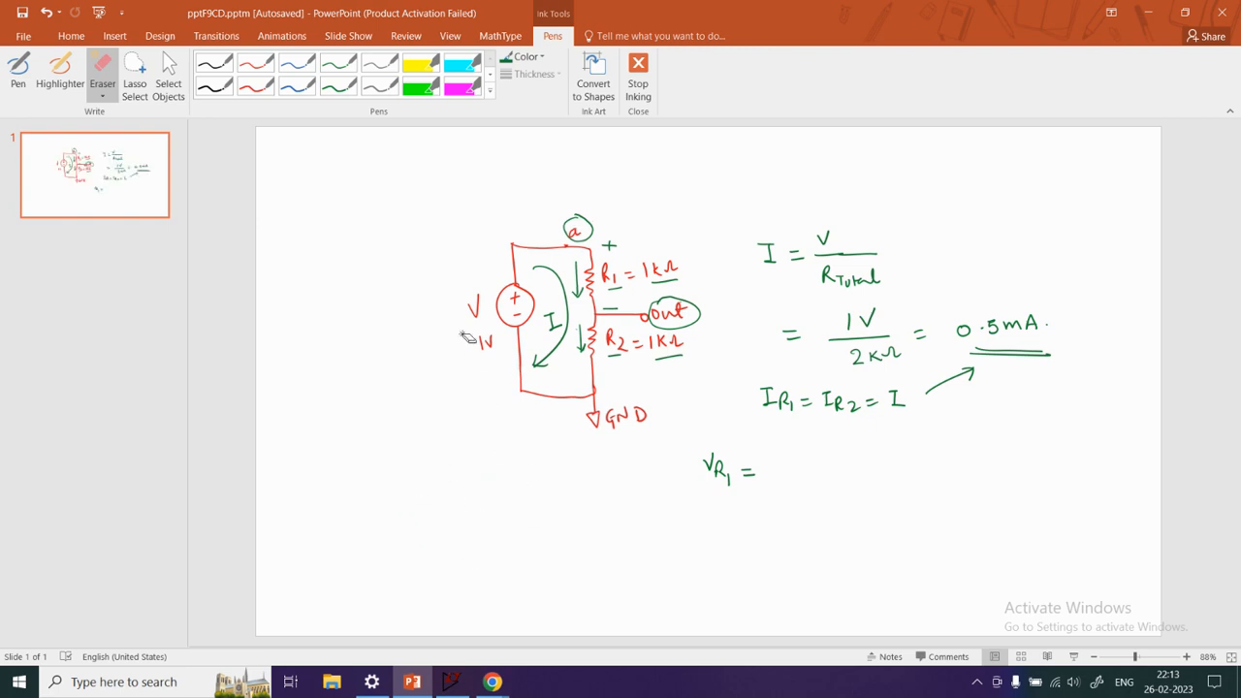
{"action": "left_click", "coordinate": [256, 86]}
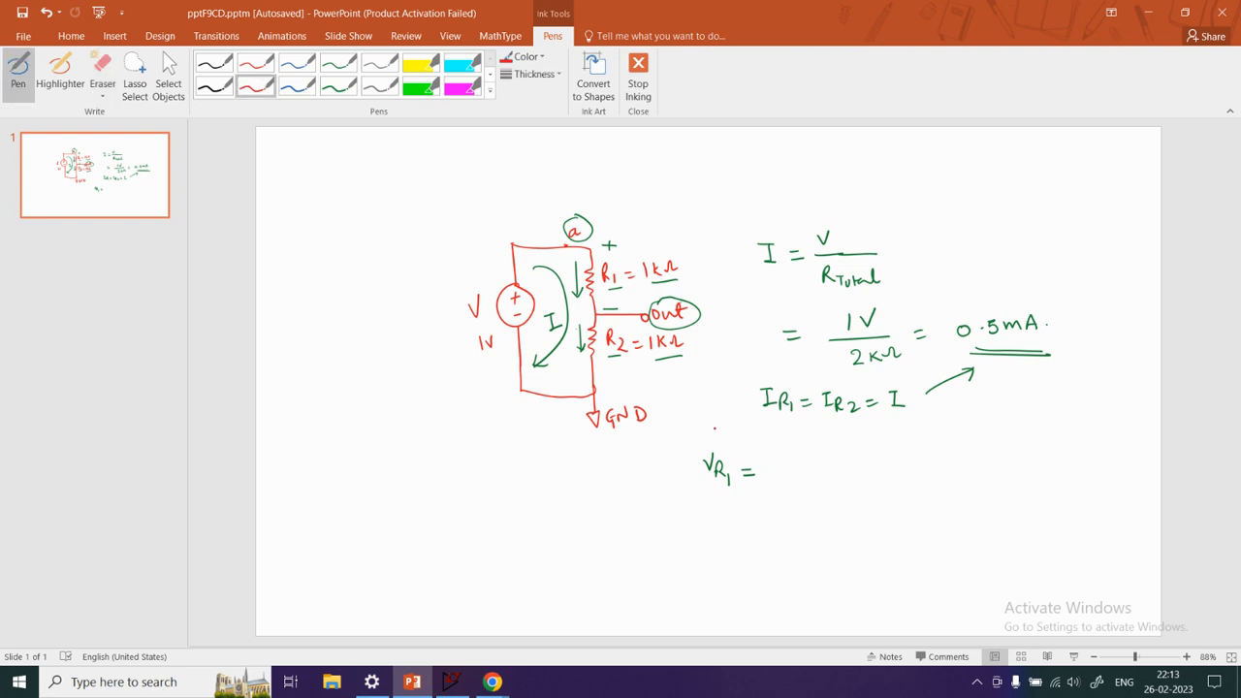
In green ink, complete V_R1 as R2 / (R1+R2) V = 1k / 2k · 1V = 0.5V and double-underline the result
{"action": "left_click", "coordinate": [339, 86]}
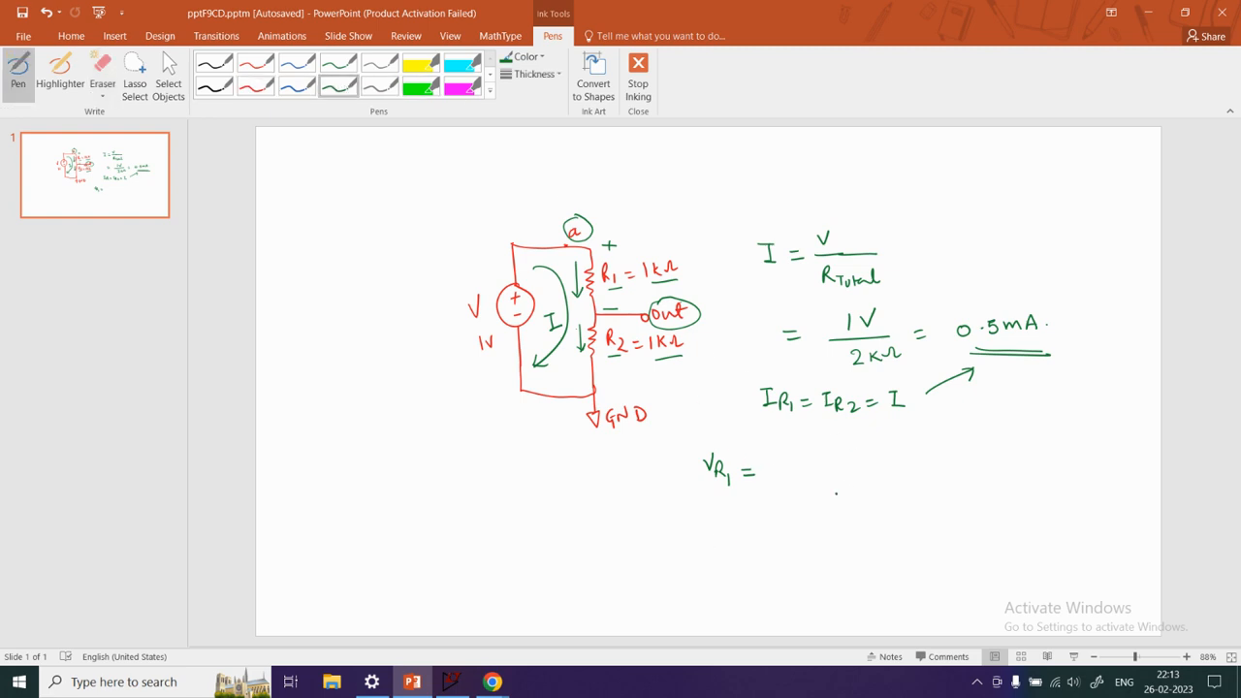
{"action": "mouse_move", "coordinate": [809, 463]}
{"action": "left_mouse_down"}
{"action": "mouse_move", "coordinate": [844, 476]}
{"action": "mouse_move", "coordinate": [792, 503]}
{"action": "mouse_move", "coordinate": [847, 504]}
{"action": "left_mouse_up"}
{"action": "mouse_move", "coordinate": [853, 460]}
{"action": "left_mouse_down"}
{"action": "mouse_move", "coordinate": [907, 482]}
{"action": "mouse_move", "coordinate": [950, 462]}
{"action": "mouse_move", "coordinate": [976, 470]}
{"action": "mouse_move", "coordinate": [962, 493]}
{"action": "left_mouse_up"}
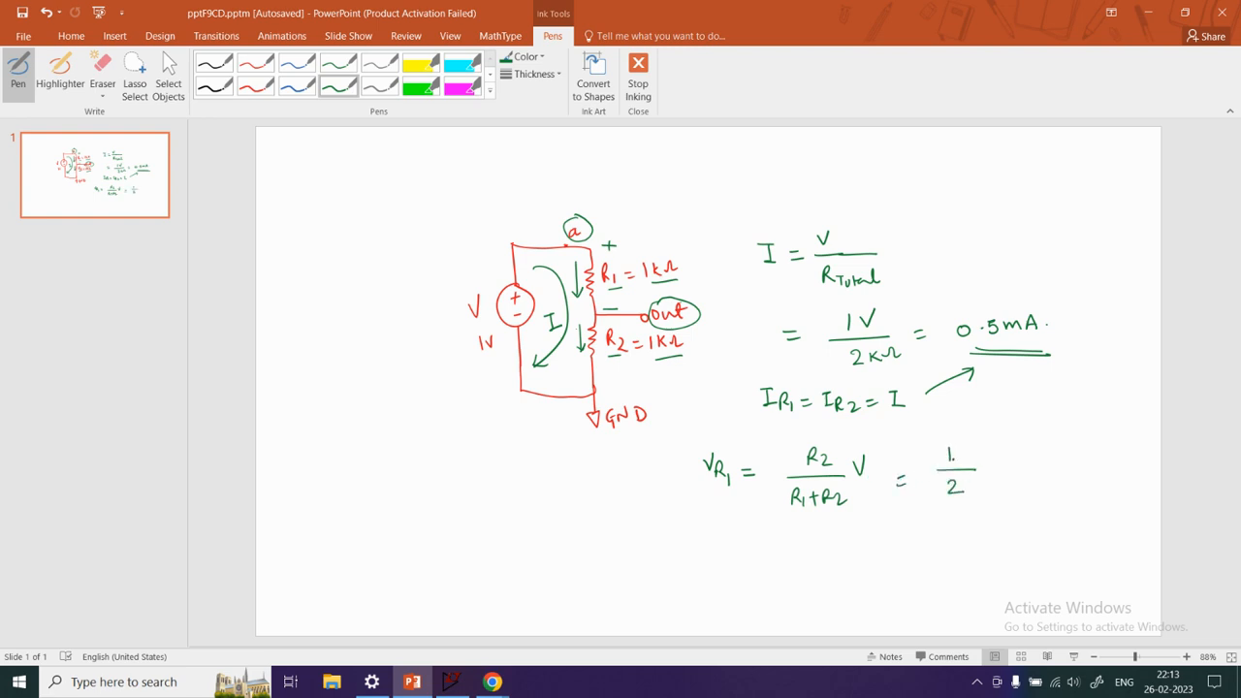
{"action": "left_click_drag", "start_coordinate": [959, 447], "coordinate": [966, 492]}
{"action": "left_click", "coordinate": [990, 466]}
{"action": "mouse_move", "coordinate": [975, 482]}
{"action": "left_mouse_down"}
{"action": "mouse_move", "coordinate": [977, 493]}
{"action": "mouse_move", "coordinate": [1016, 448]}
{"action": "mouse_move", "coordinate": [1040, 460]}
{"action": "left_mouse_up"}
{"action": "left_click_drag", "start_coordinate": [1028, 465], "coordinate": [1041, 465]}
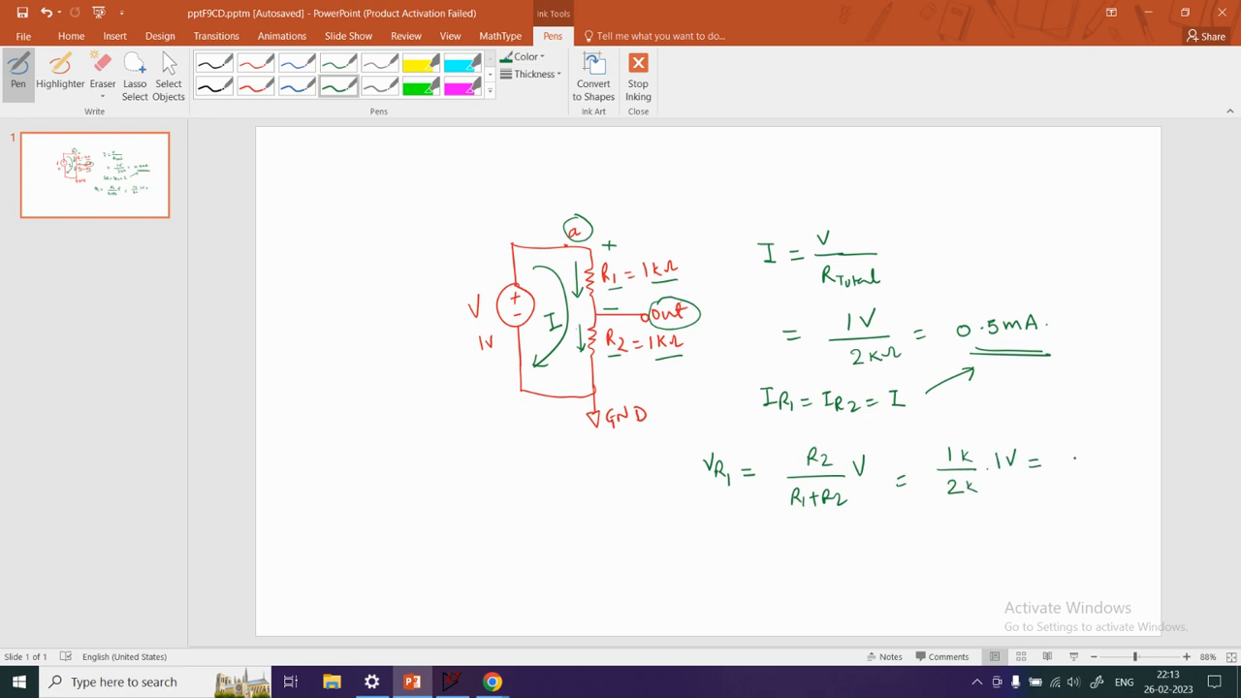
{"action": "left_click", "coordinate": [1081, 462]}
{"action": "mouse_move", "coordinate": [1070, 454]}
{"action": "left_mouse_down"}
{"action": "mouse_move", "coordinate": [1089, 466]}
{"action": "mouse_move", "coordinate": [1118, 451]}
{"action": "mouse_move", "coordinate": [1114, 485]}
{"action": "left_mouse_up"}
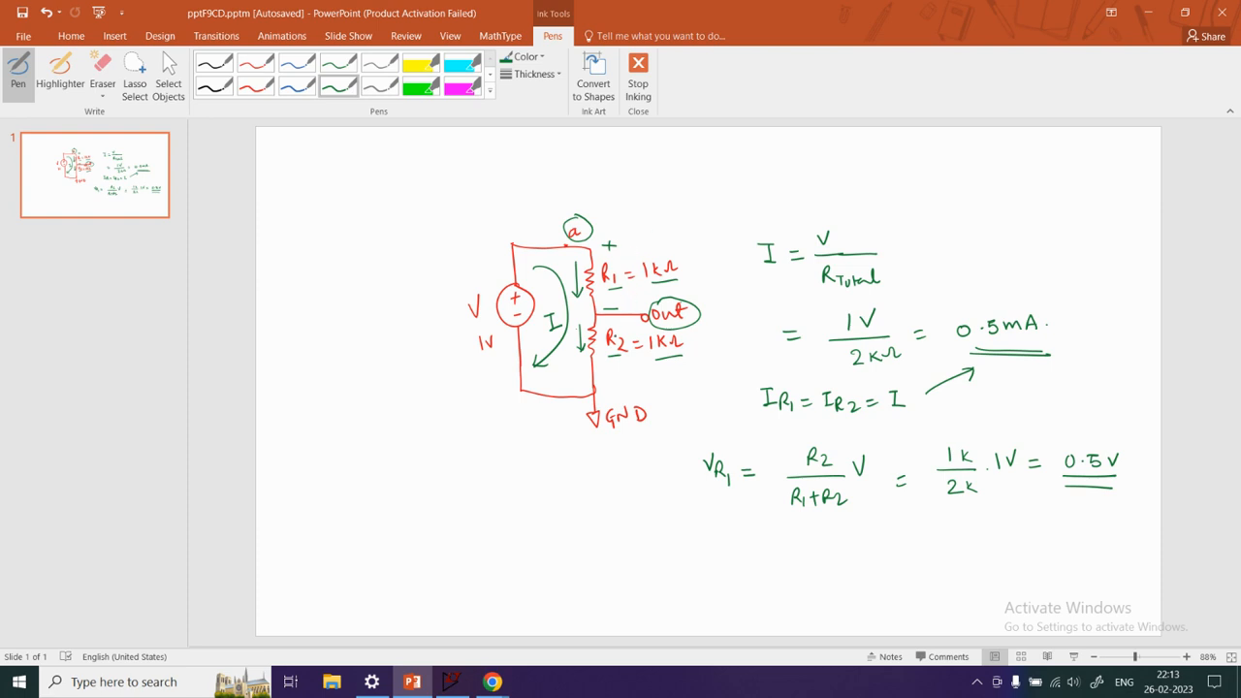
Write V_R2 = 0.5V below the V_R1 equation and double-underline the value
{"action": "mouse_move", "coordinate": [706, 558]}
{"action": "left_mouse_down"}
{"action": "mouse_move", "coordinate": [711, 573]}
{"action": "mouse_move", "coordinate": [734, 573]}
{"action": "mouse_move", "coordinate": [787, 554]}
{"action": "mouse_move", "coordinate": [808, 570]}
{"action": "mouse_move", "coordinate": [833, 555]}
{"action": "mouse_move", "coordinate": [826, 580]}
{"action": "left_mouse_up"}
{"action": "left_click", "coordinate": [797, 562]}
{"action": "left_click_drag", "start_coordinate": [789, 593], "coordinate": [823, 591]}
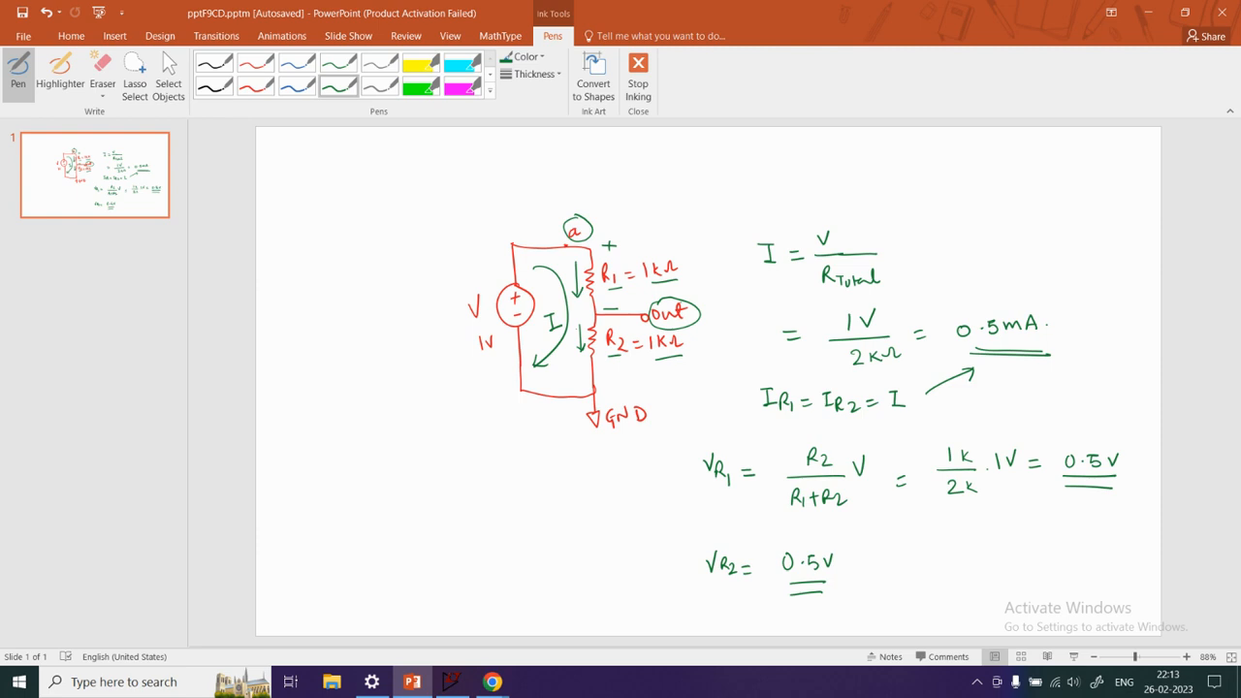
Switch to LTspice and open the simulation command settings, placing the dialog clear of the divider schematic
{"action": "left_click", "coordinate": [451, 681]}
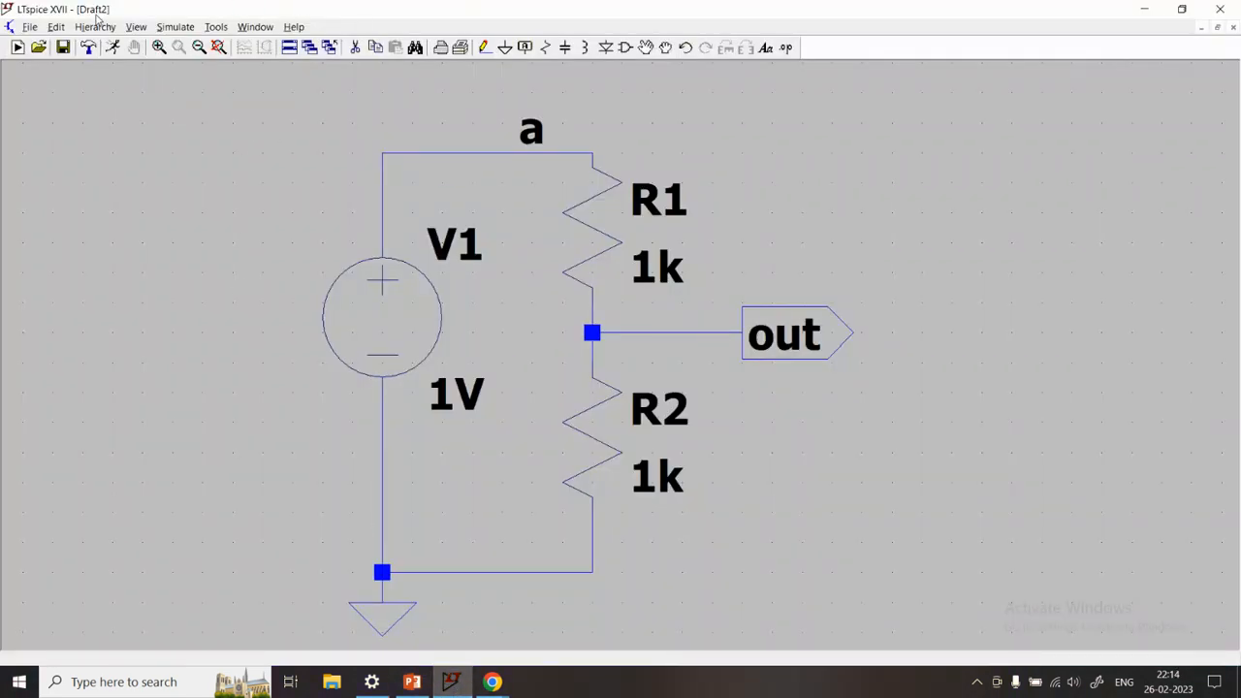
{"action": "left_click", "coordinate": [176, 28]}
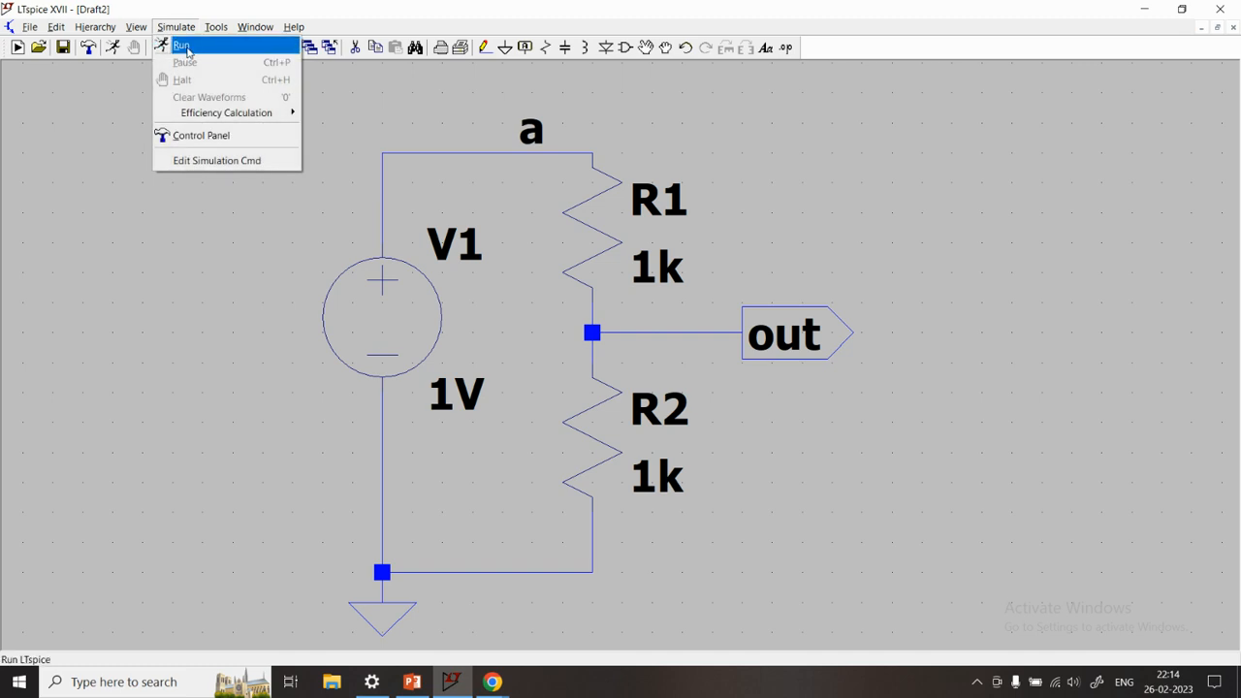
{"action": "left_click", "coordinate": [215, 161]}
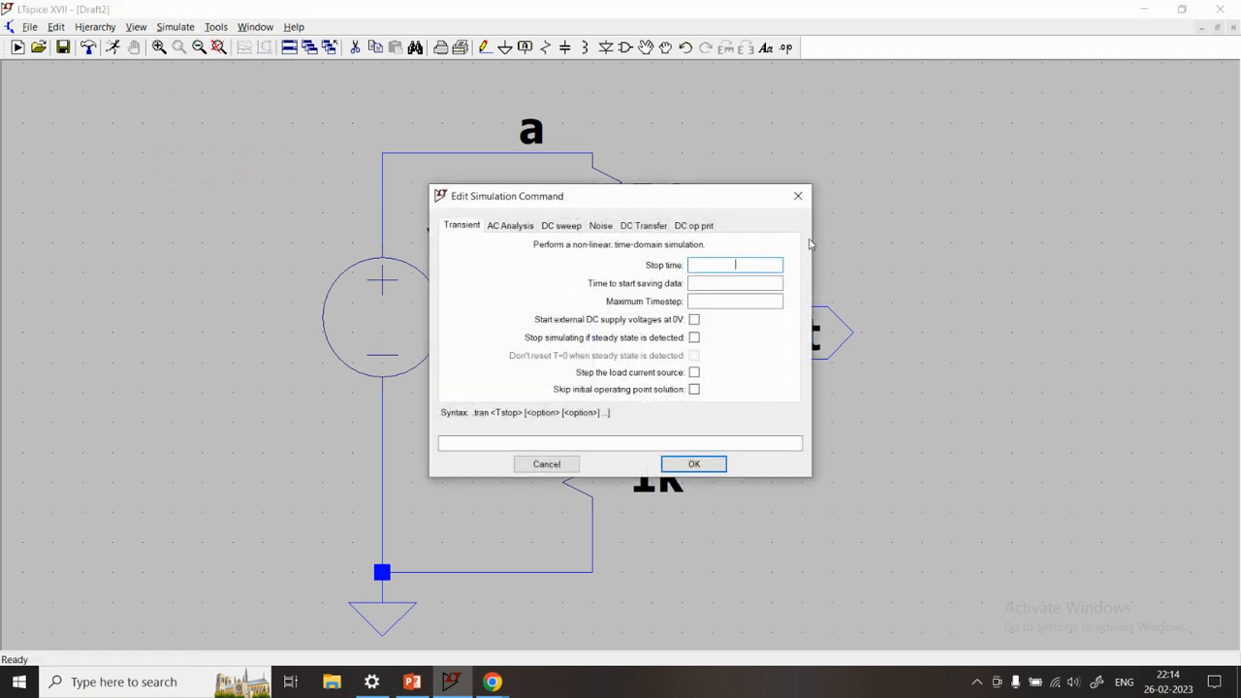
{"action": "left_click_drag", "start_coordinate": [732, 193], "coordinate": [1153, 159]}
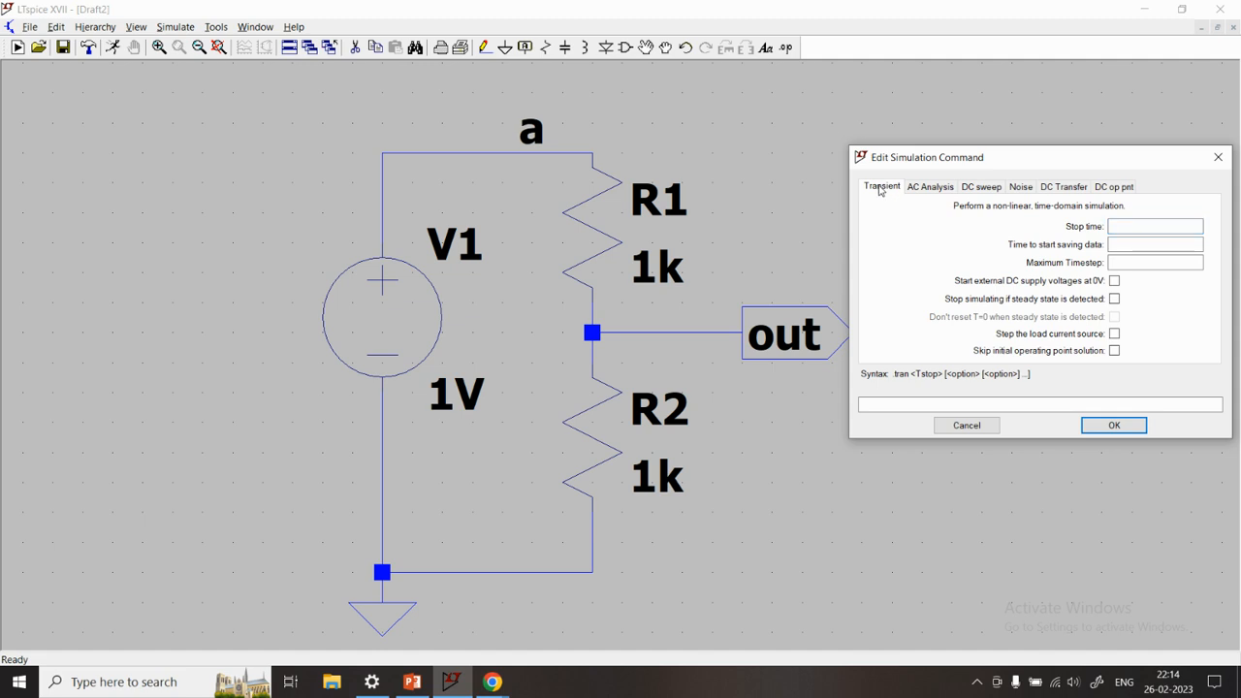
Browse the analysis types, choose the DC operating point analysis and place its .op directive beside the lower end of R2
{"action": "left_click", "coordinate": [928, 187]}
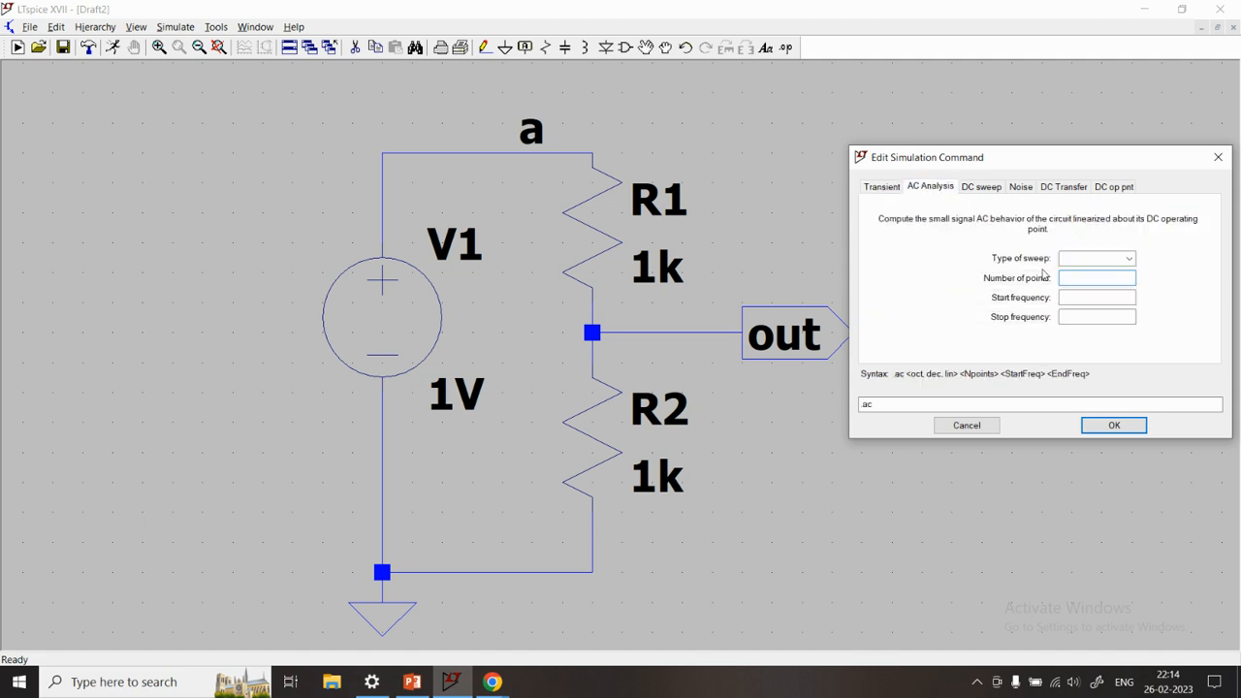
{"action": "left_click", "coordinate": [987, 188]}
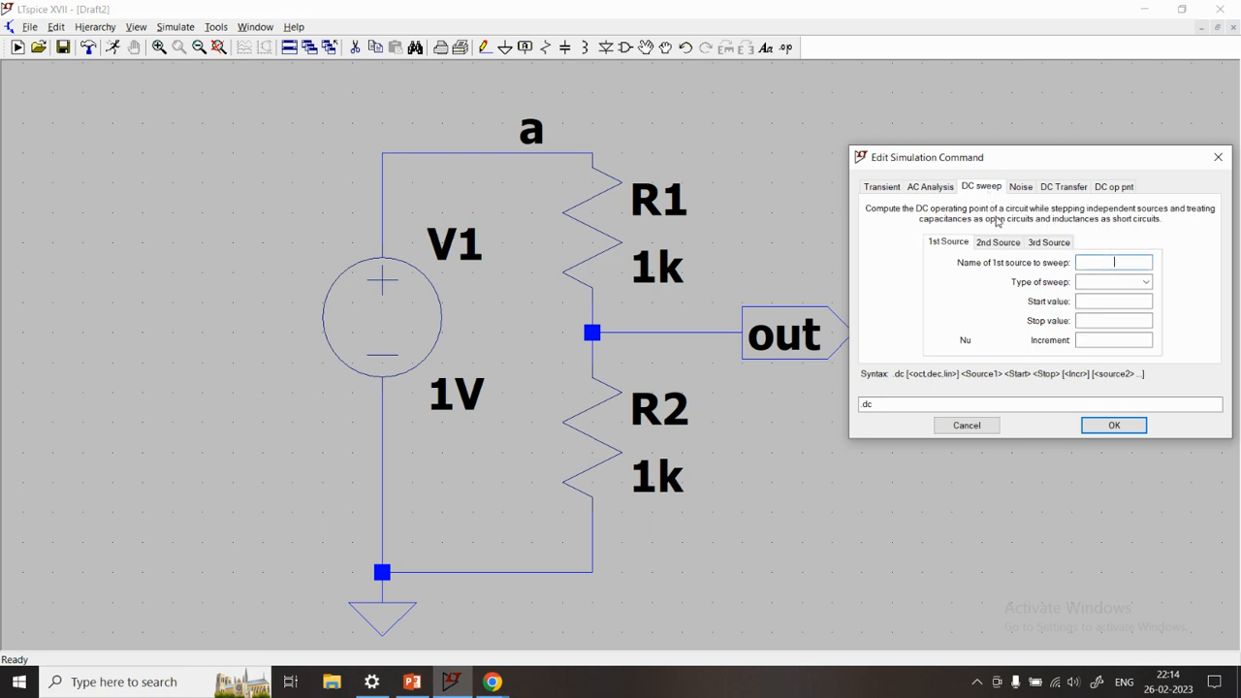
{"action": "left_click", "coordinate": [1024, 189]}
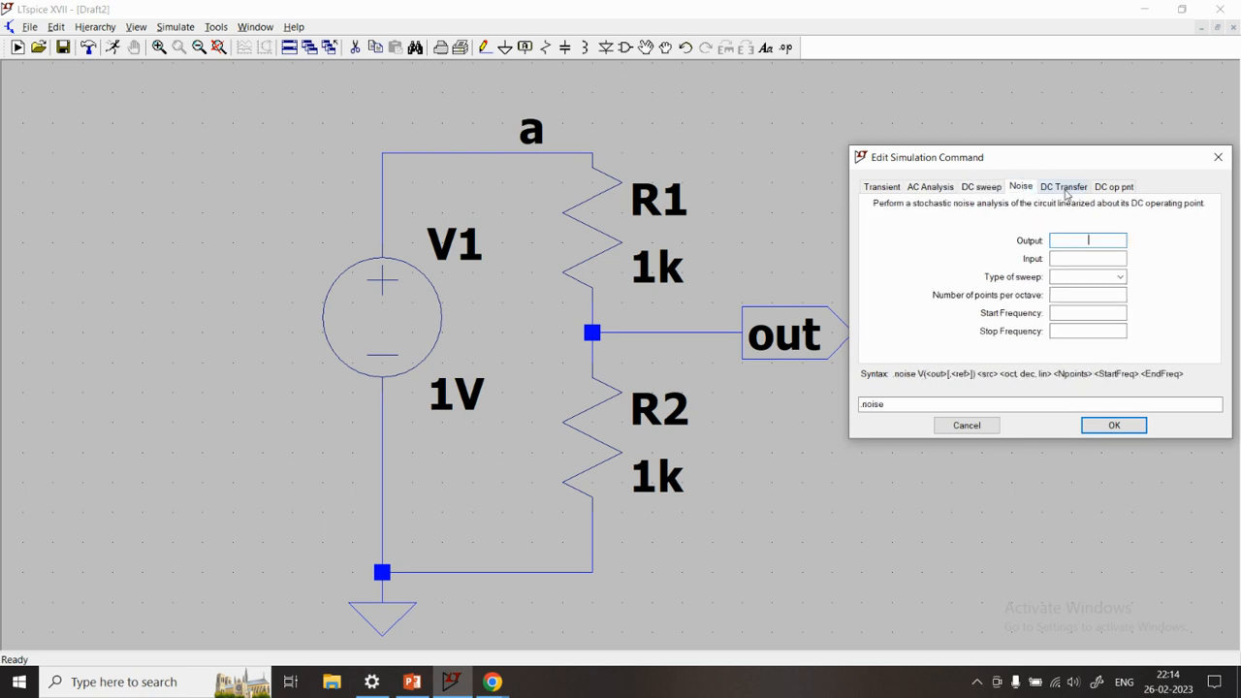
{"action": "left_click", "coordinate": [1065, 189]}
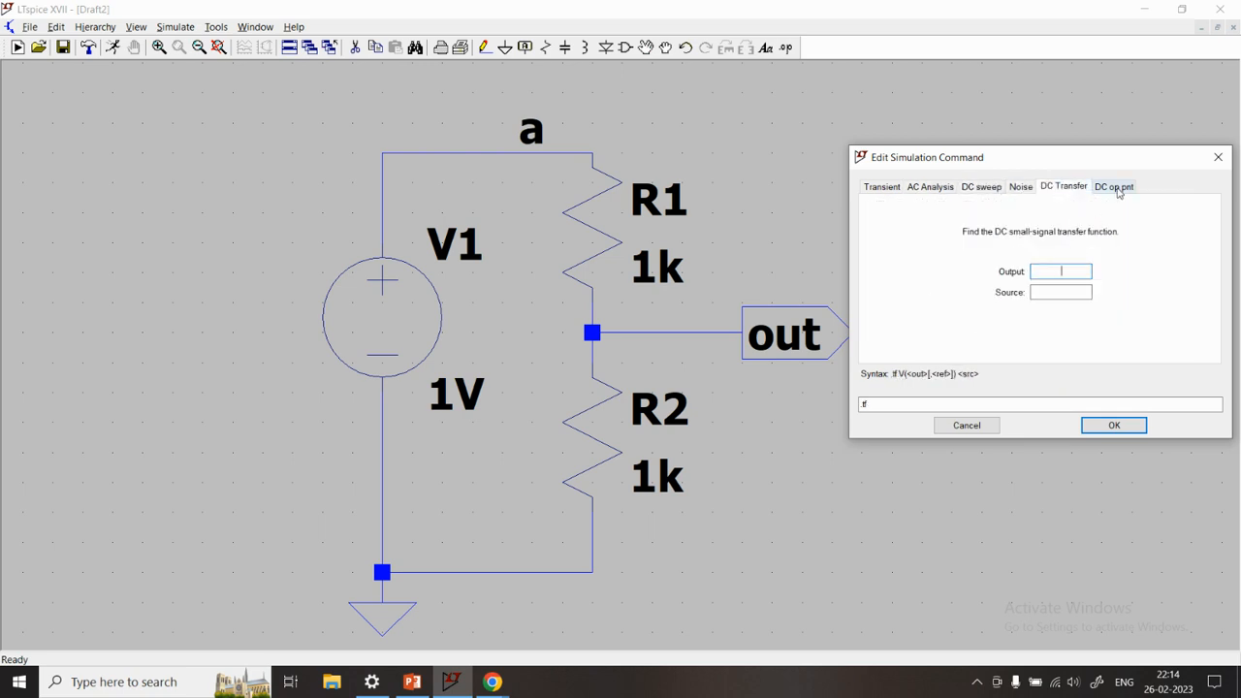
{"action": "left_click", "coordinate": [1117, 188]}
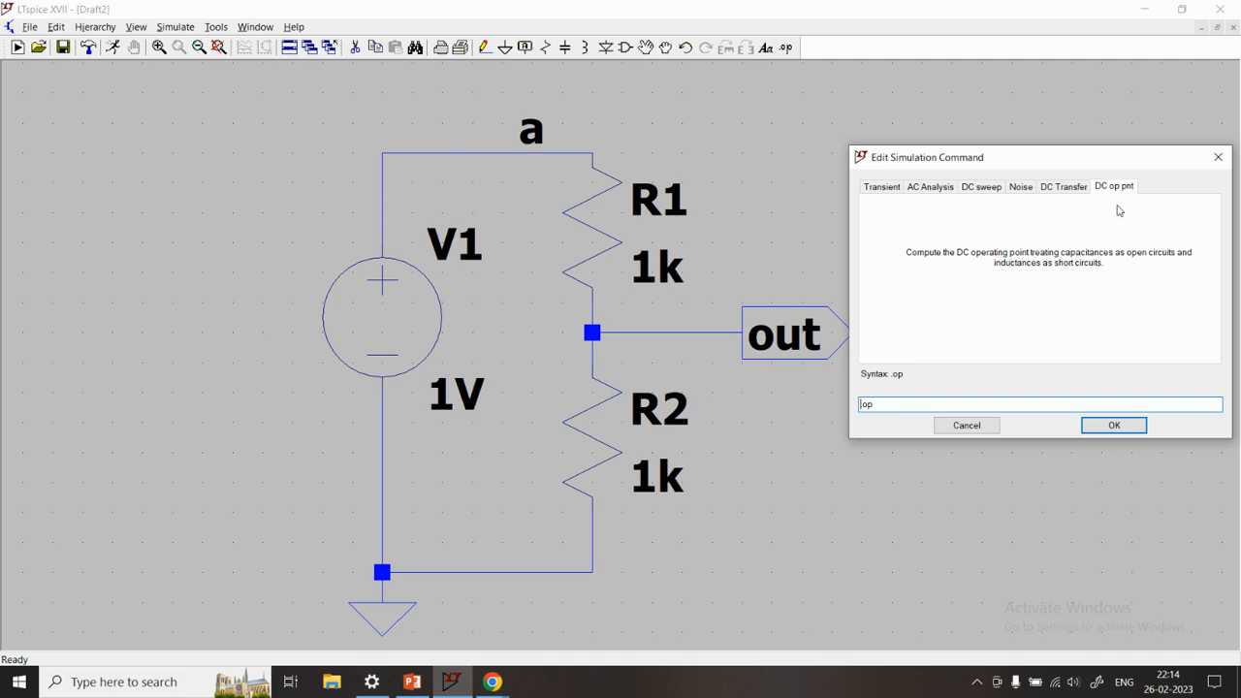
{"action": "left_click_drag", "start_coordinate": [884, 404], "coordinate": [859, 405]}
{"action": "left_click", "coordinate": [877, 407]}
{"action": "left_click_drag", "start_coordinate": [876, 407], "coordinate": [847, 411]}
{"action": "left_click", "coordinate": [887, 407]}
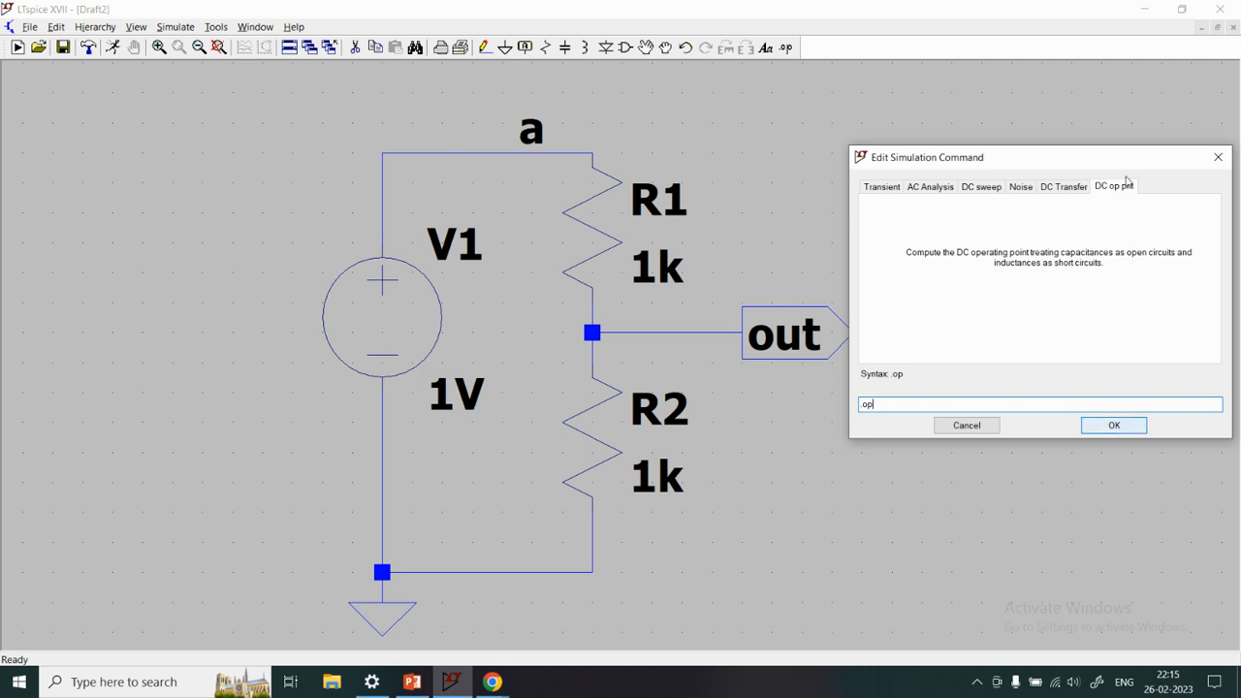
{"action": "left_click", "coordinate": [1114, 425]}
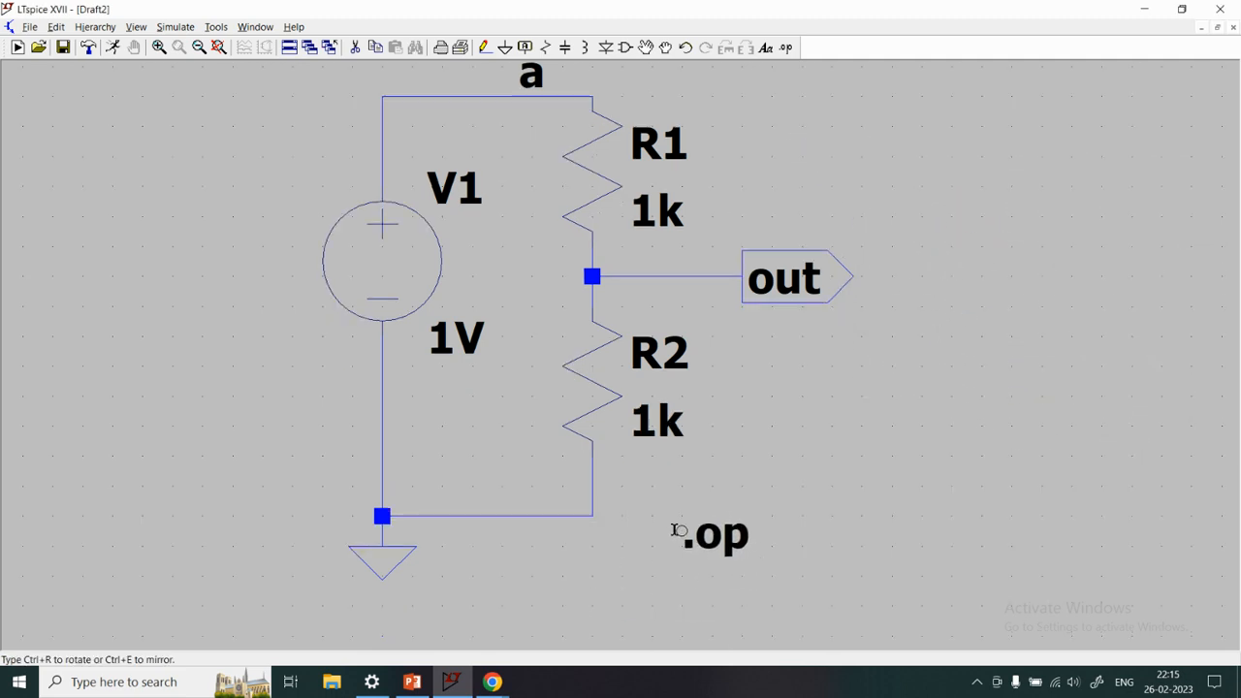
{"action": "left_click", "coordinate": [704, 500]}
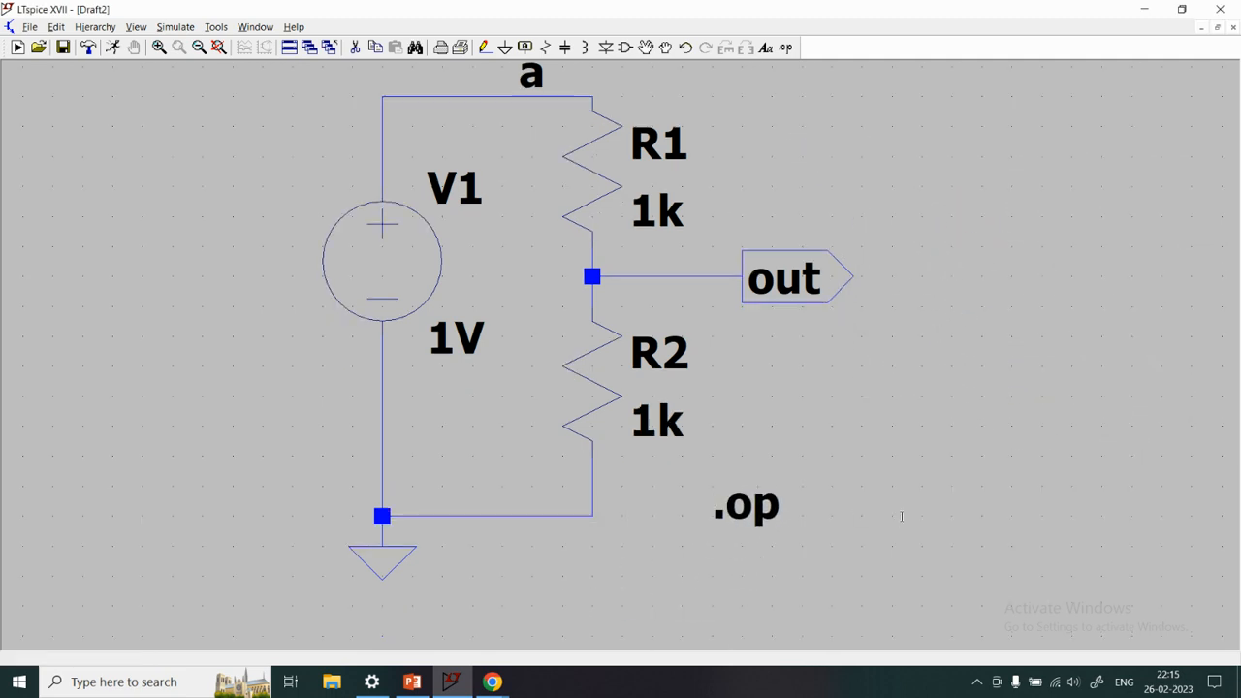
Run the operating point simulation and move the results window clear of the out port on the schematic
{"action": "key", "text": "Up"}
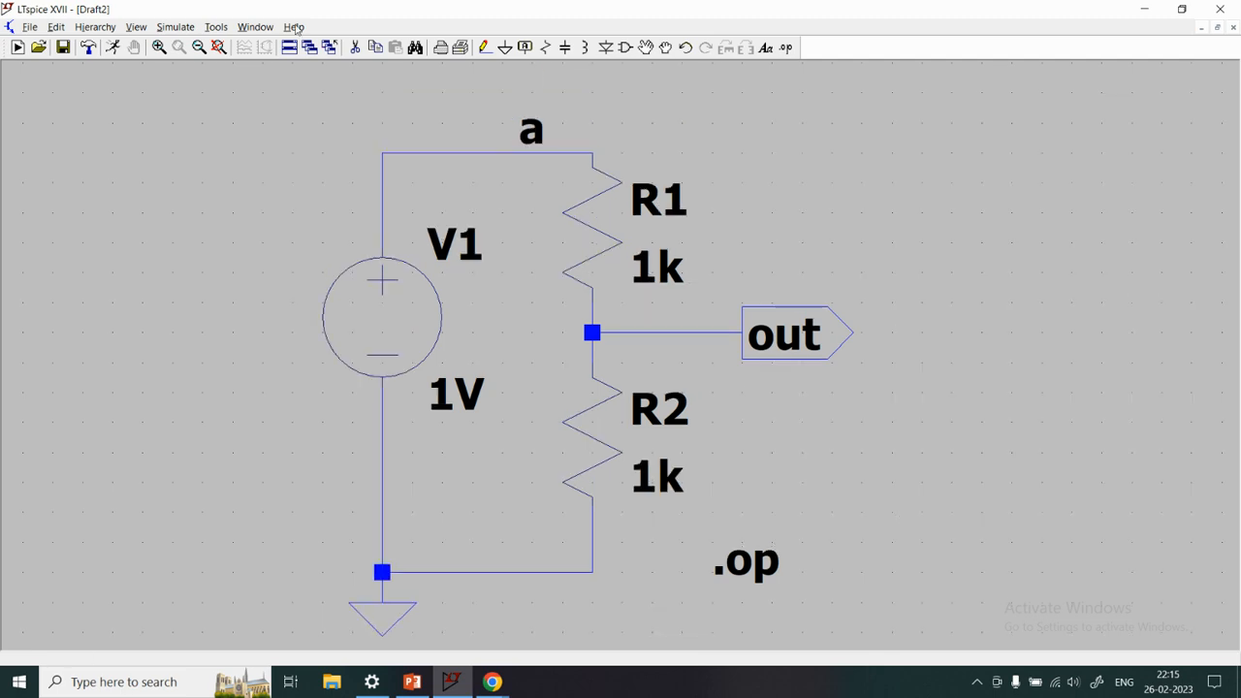
{"action": "left_click", "coordinate": [174, 27]}
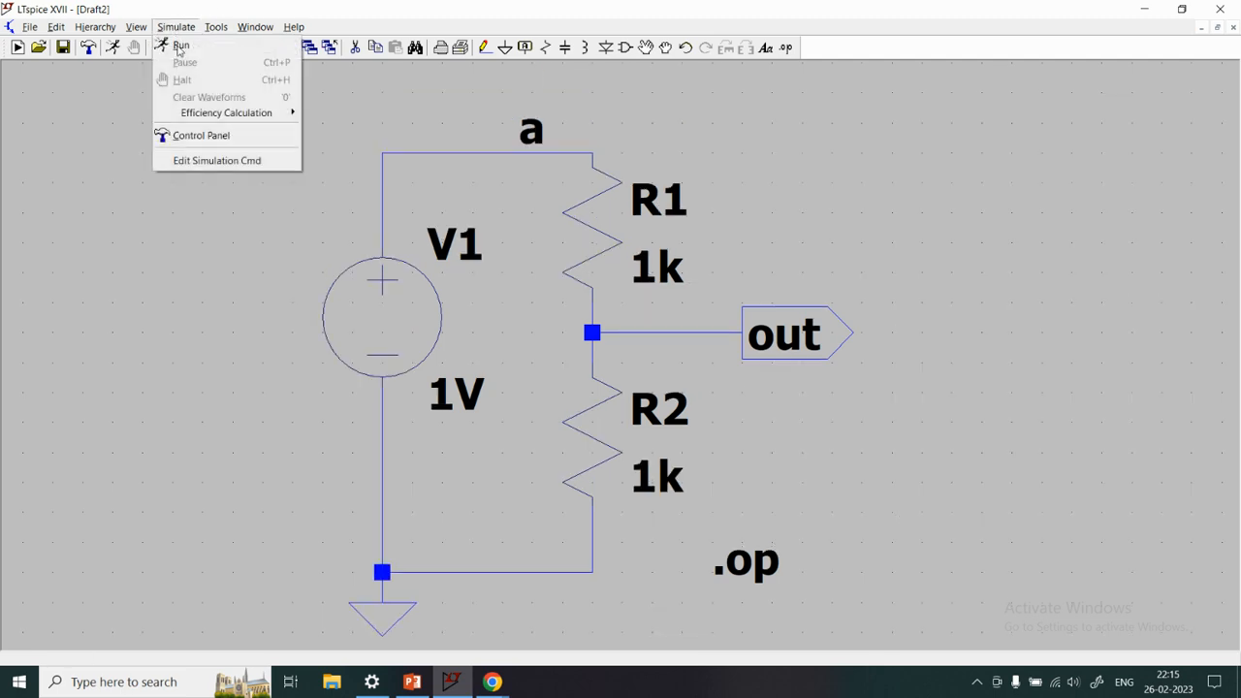
{"action": "left_click", "coordinate": [179, 29]}
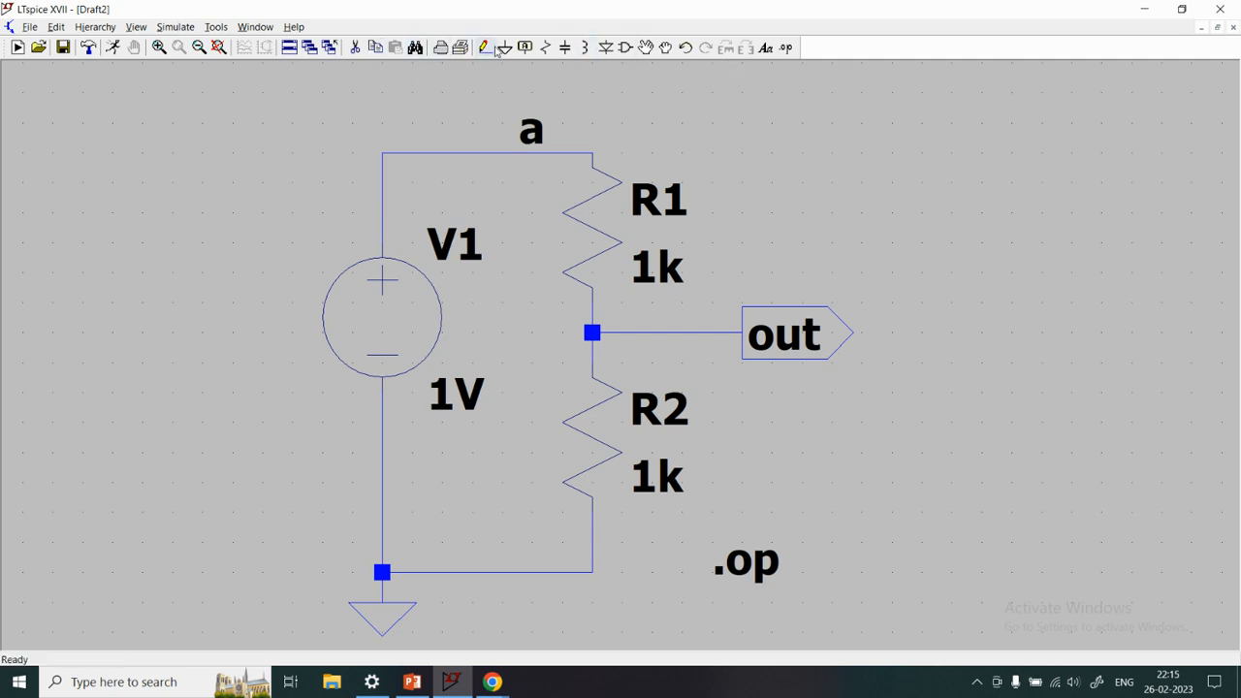
{"action": "left_click", "coordinate": [113, 48]}
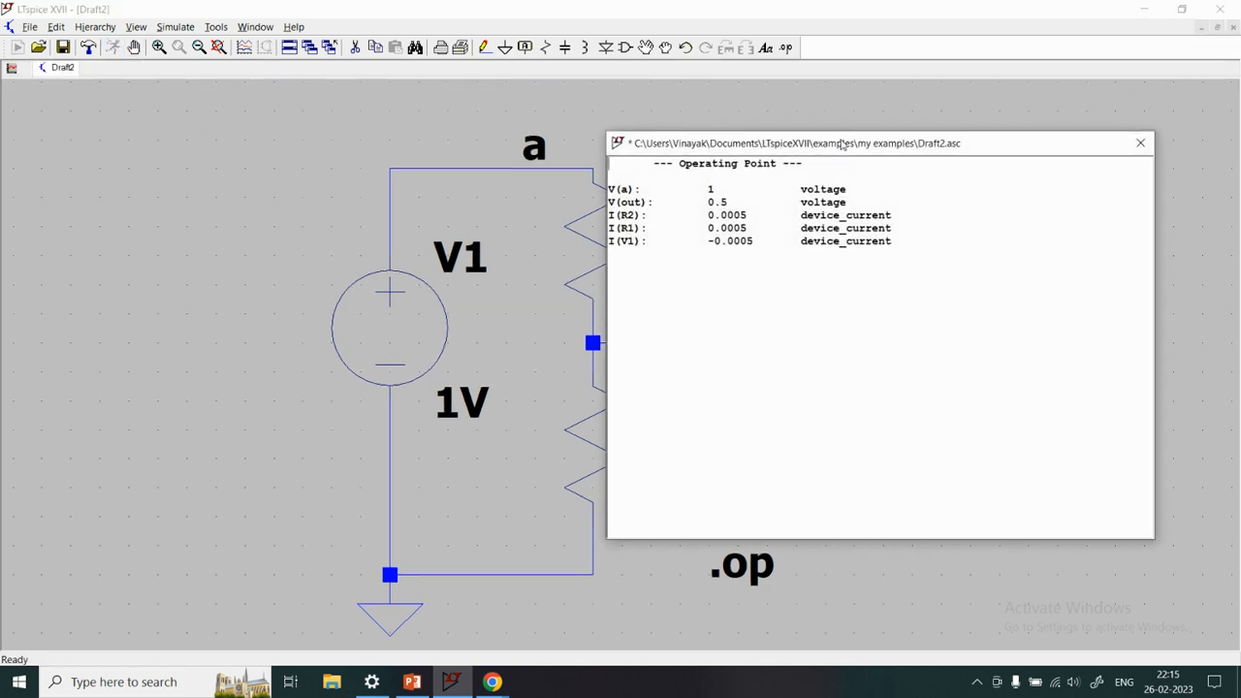
{"action": "left_click_drag", "start_coordinate": [844, 149], "coordinate": [966, 135]}
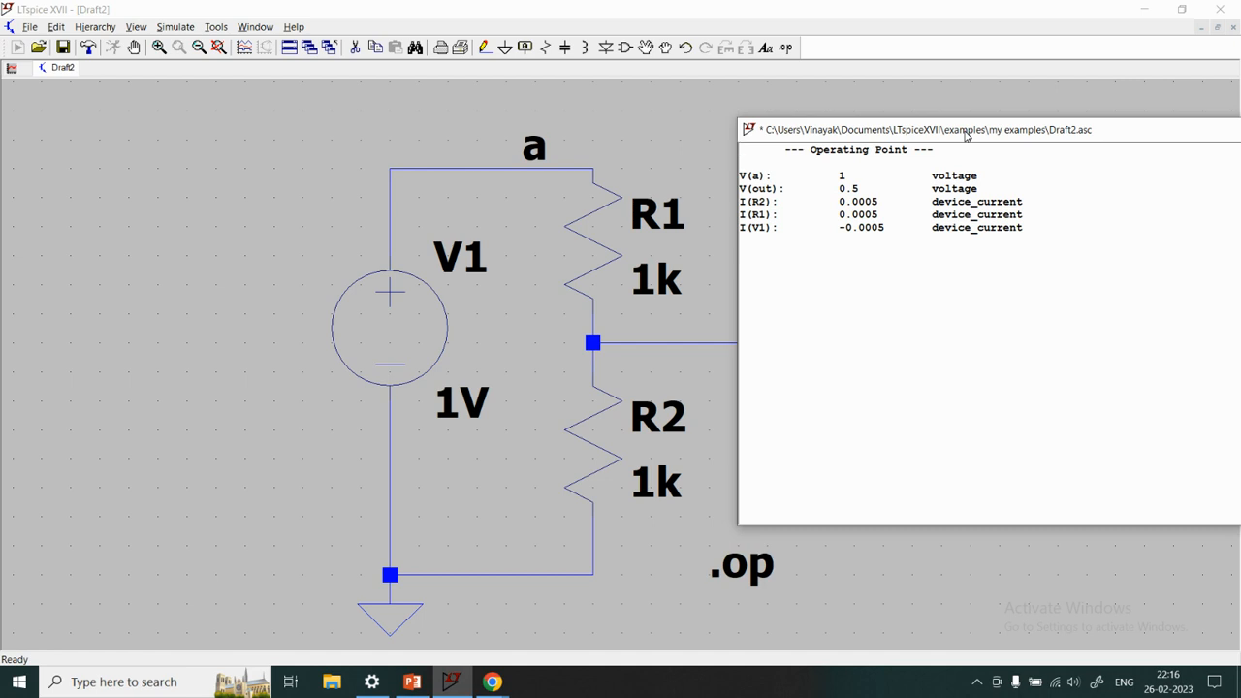
{"action": "left_click", "coordinate": [203, 54]}
{"action": "left_click", "coordinate": [981, 124]}
{"action": "left_click_drag", "start_coordinate": [973, 132], "coordinate": [1084, 136]}
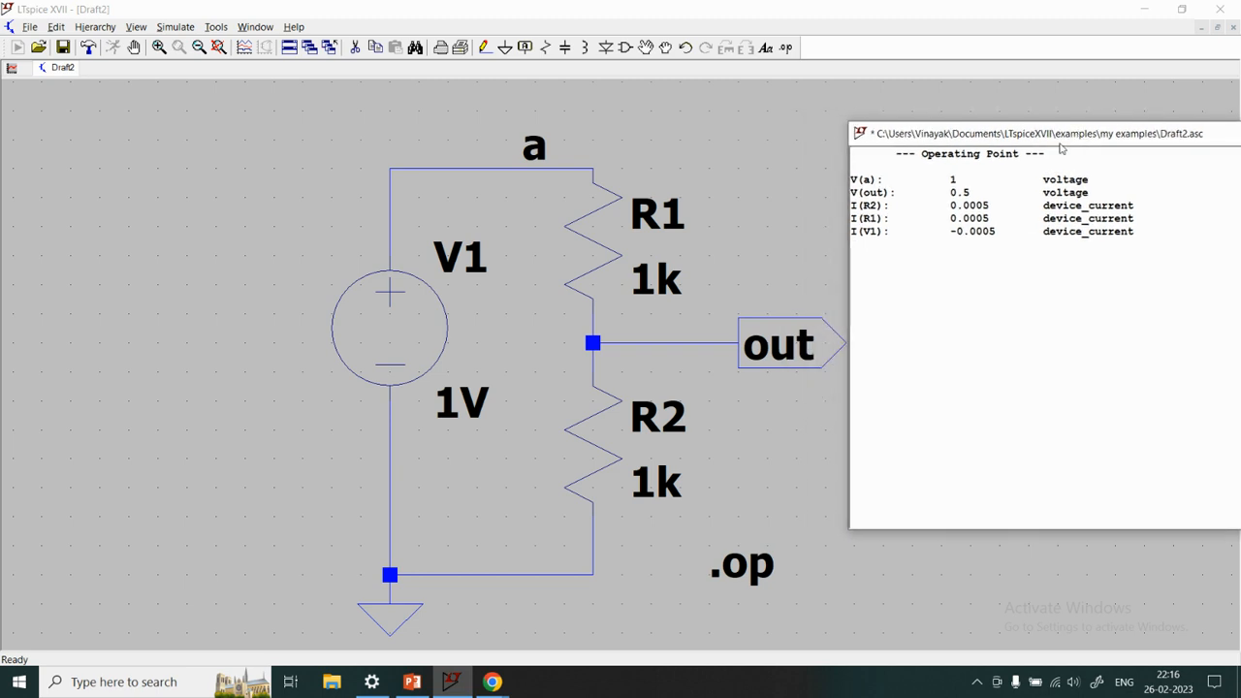
Examine the simulated node voltages V(a) and V(out) in the operating point results
{"action": "left_click_drag", "start_coordinate": [879, 179], "coordinate": [850, 180]}
{"action": "left_click", "coordinate": [893, 179]}
{"action": "left_click_drag", "start_coordinate": [883, 180], "coordinate": [850, 181]}
{"action": "double_click", "coordinate": [950, 180]}
{"action": "left_click_drag", "start_coordinate": [895, 193], "coordinate": [850, 193]}
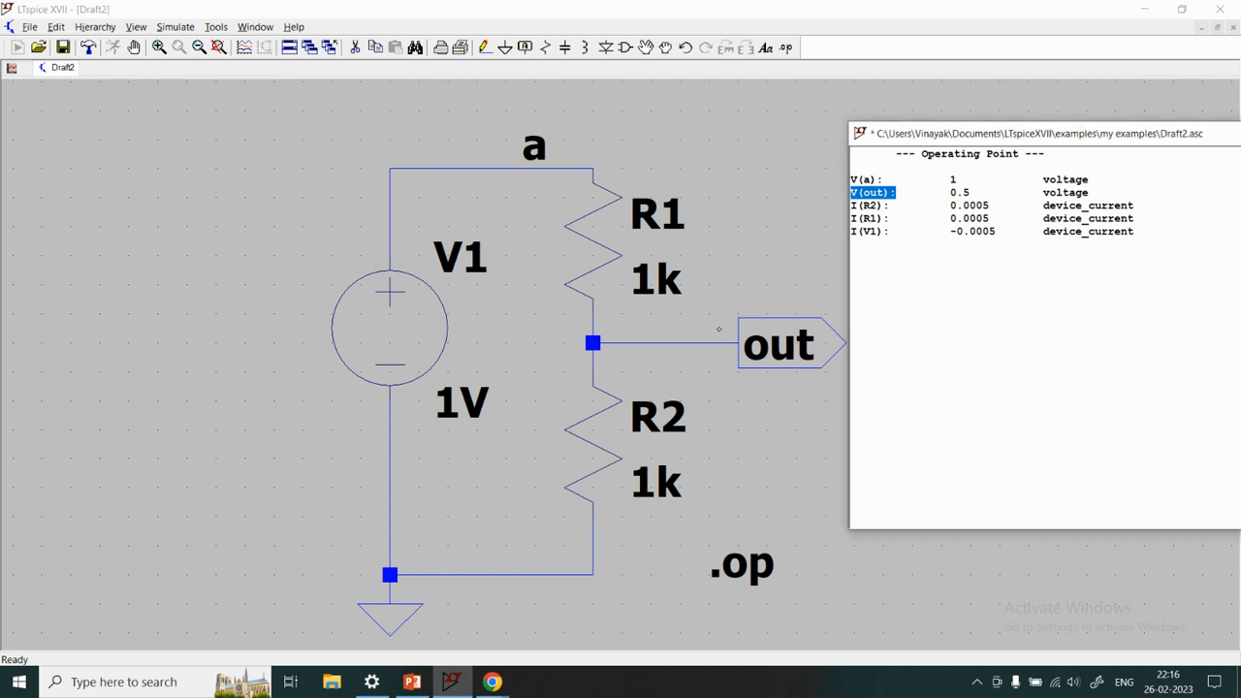
{"action": "double_click", "coordinate": [969, 193]}
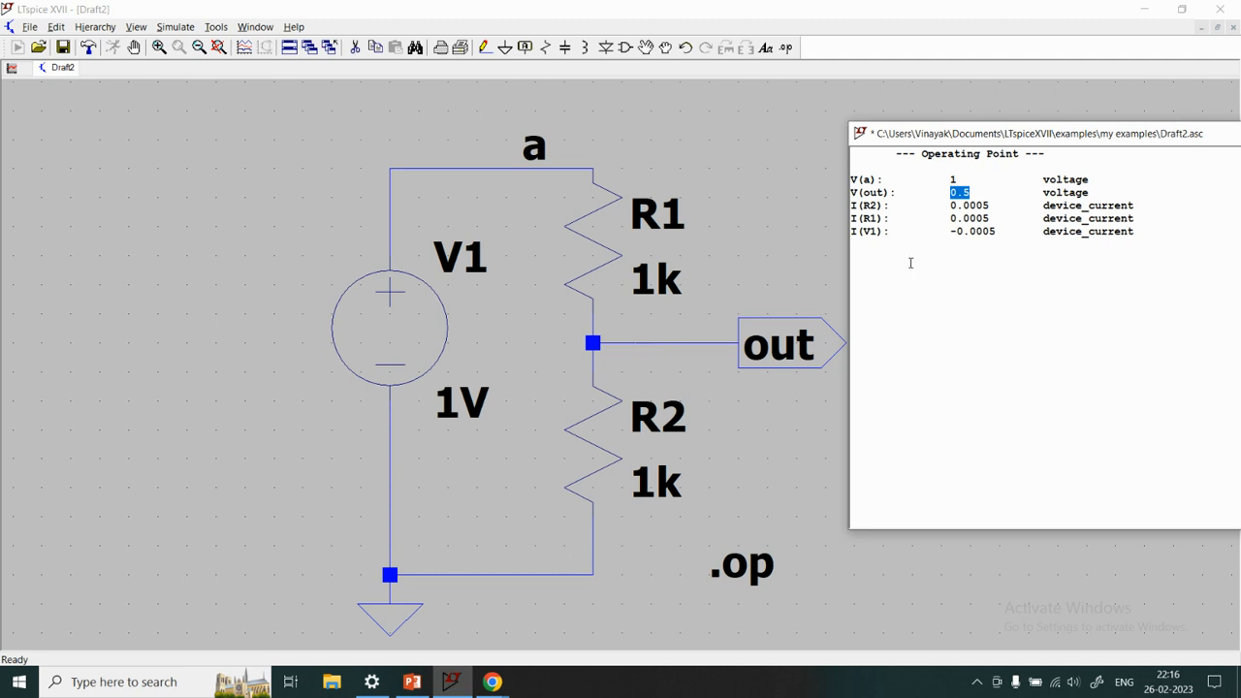
Examine the simulated currents through R2 and R1 in the operating point results
{"action": "left_click_drag", "start_coordinate": [889, 206], "coordinate": [849, 205]}
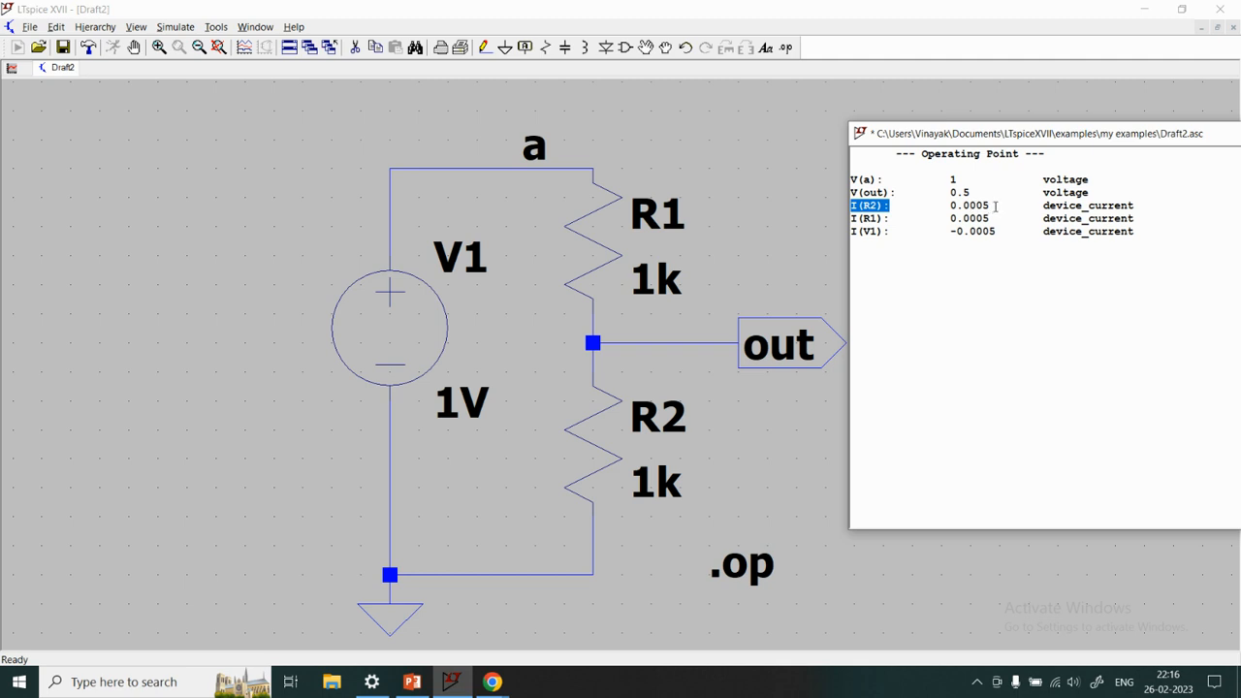
{"action": "left_click_drag", "start_coordinate": [996, 206], "coordinate": [949, 206]}
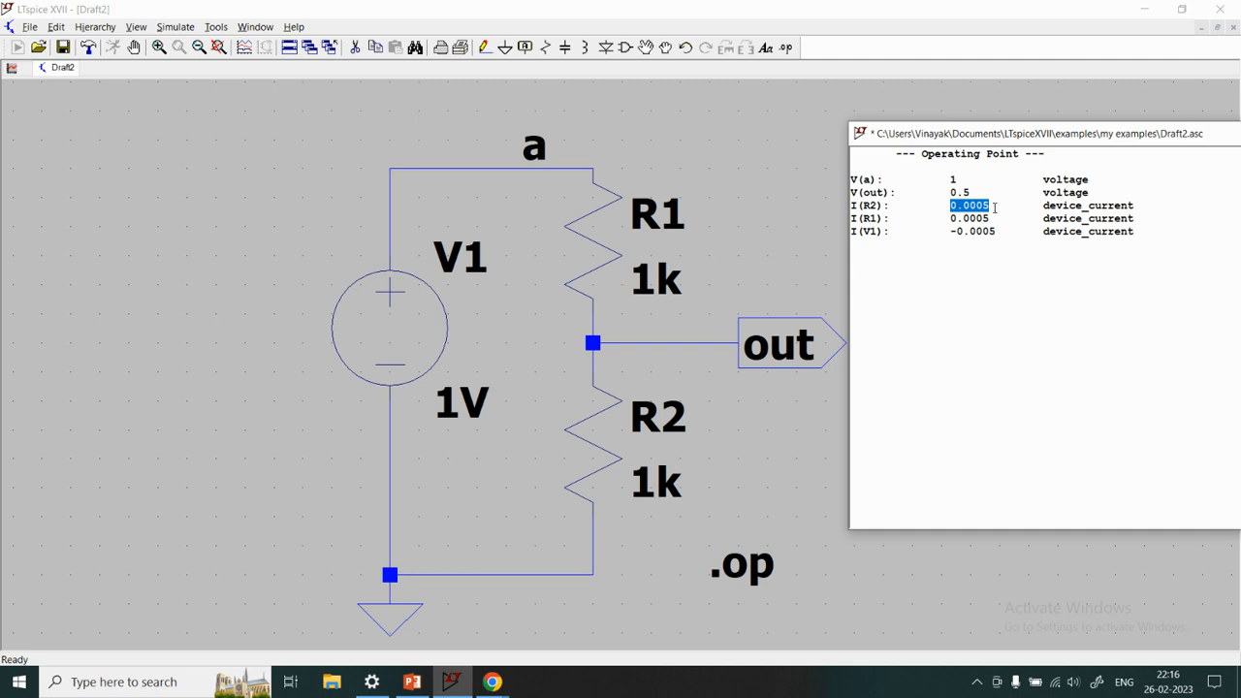
{"action": "double_click", "coordinate": [871, 217]}
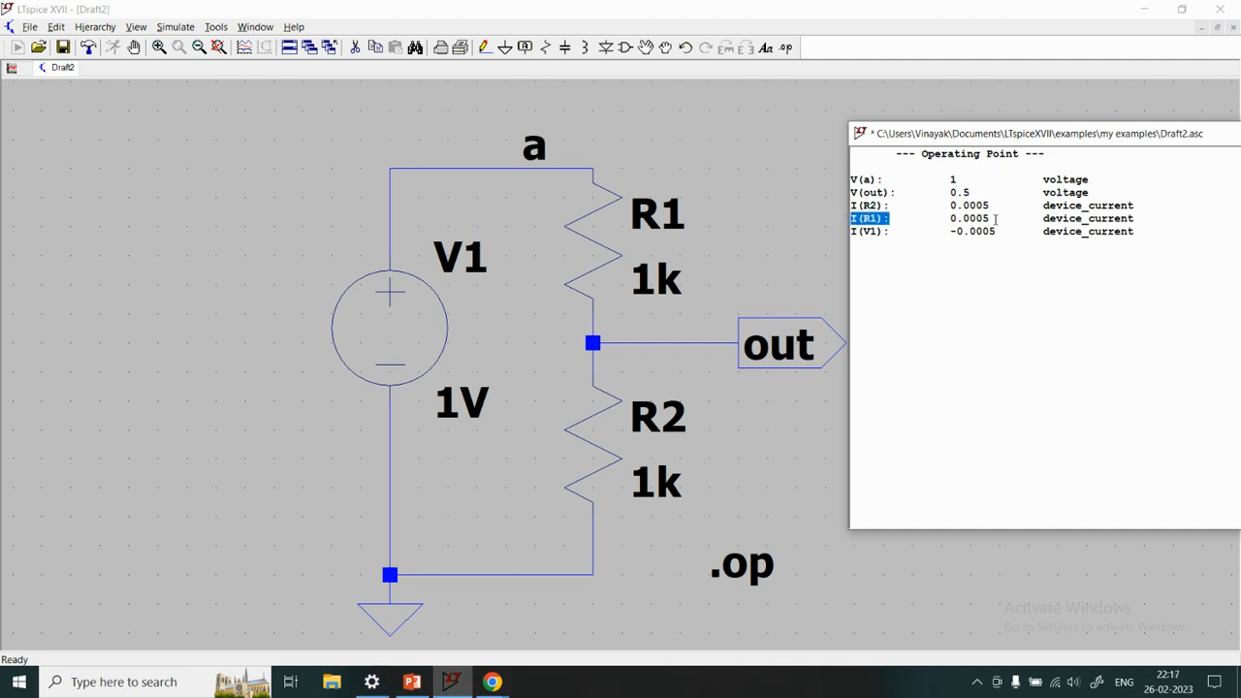
{"action": "left_click_drag", "start_coordinate": [994, 219], "coordinate": [940, 218]}
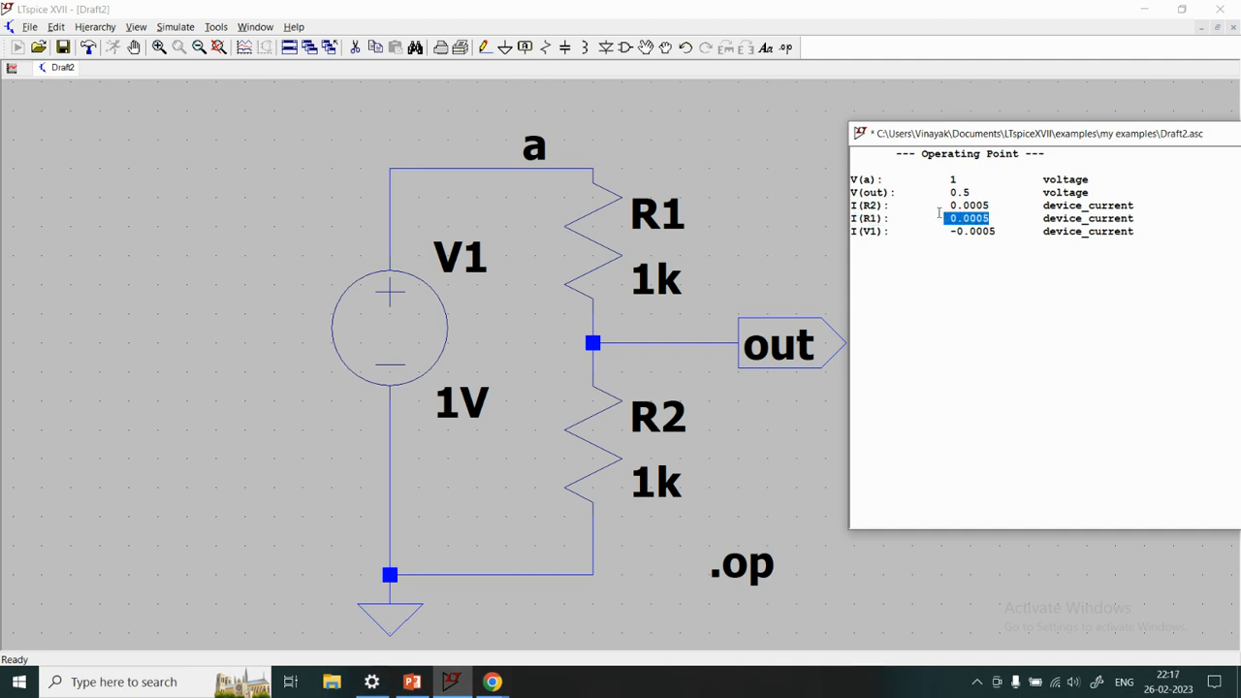
{"action": "left_click", "coordinate": [884, 208]}
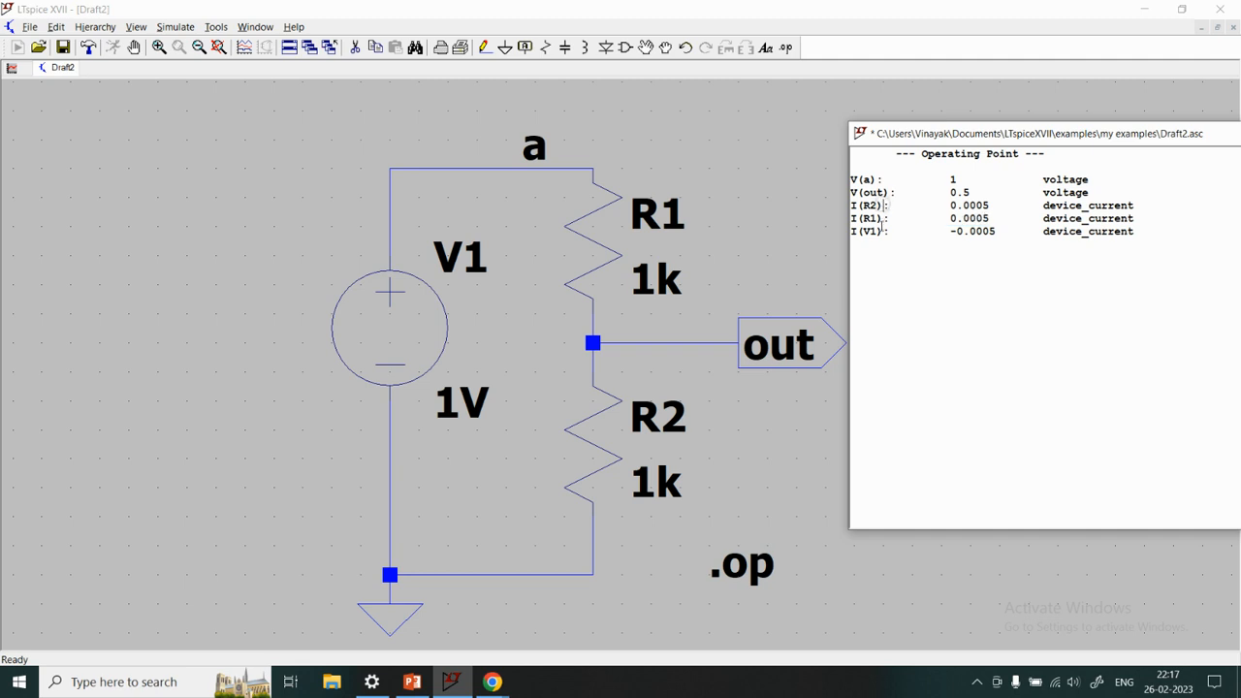
{"action": "left_click", "coordinate": [885, 222]}
Examine the value and sign of the V1 source current, and close the operating point results
{"action": "left_click_drag", "start_coordinate": [1004, 232], "coordinate": [943, 232]}
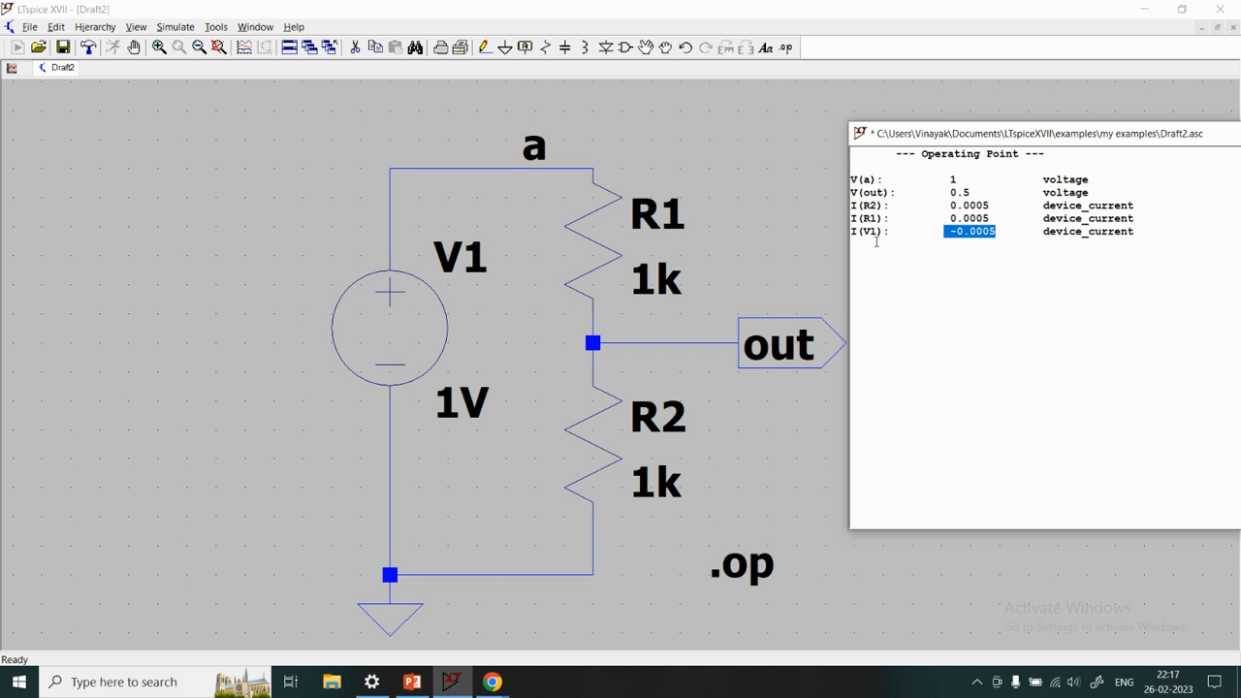
{"action": "left_click_drag", "start_coordinate": [890, 231], "coordinate": [851, 230]}
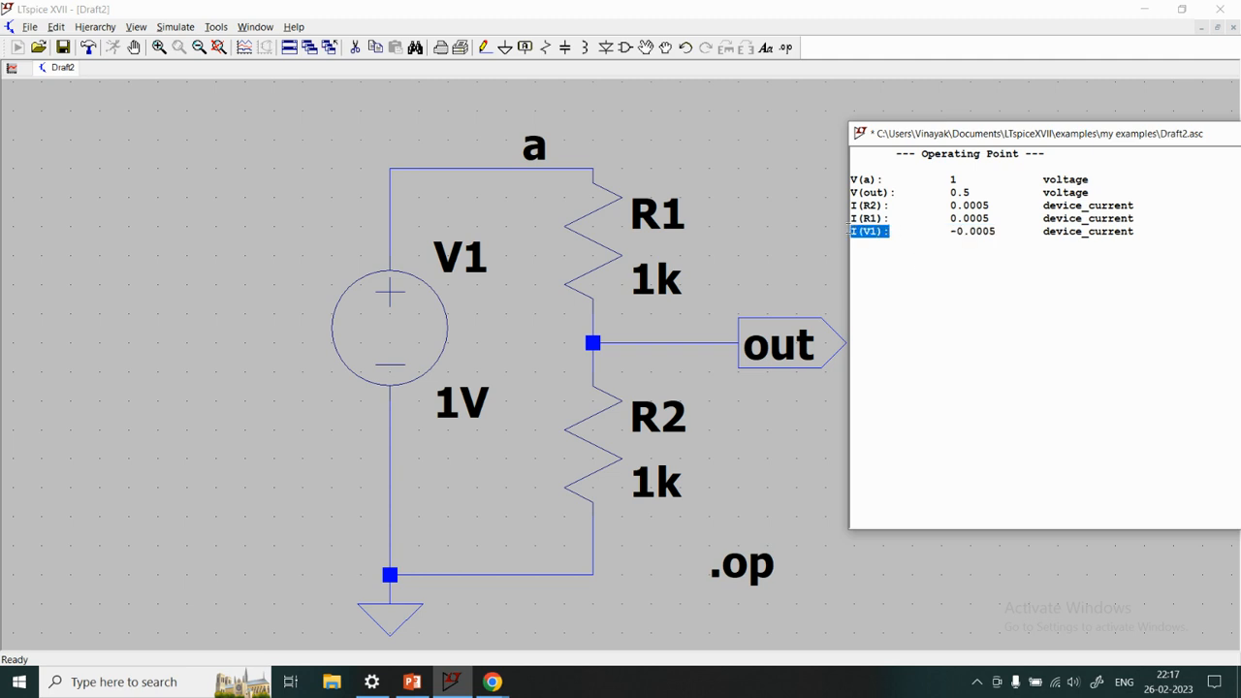
{"action": "left_click_drag", "start_coordinate": [1000, 231], "coordinate": [958, 232]}
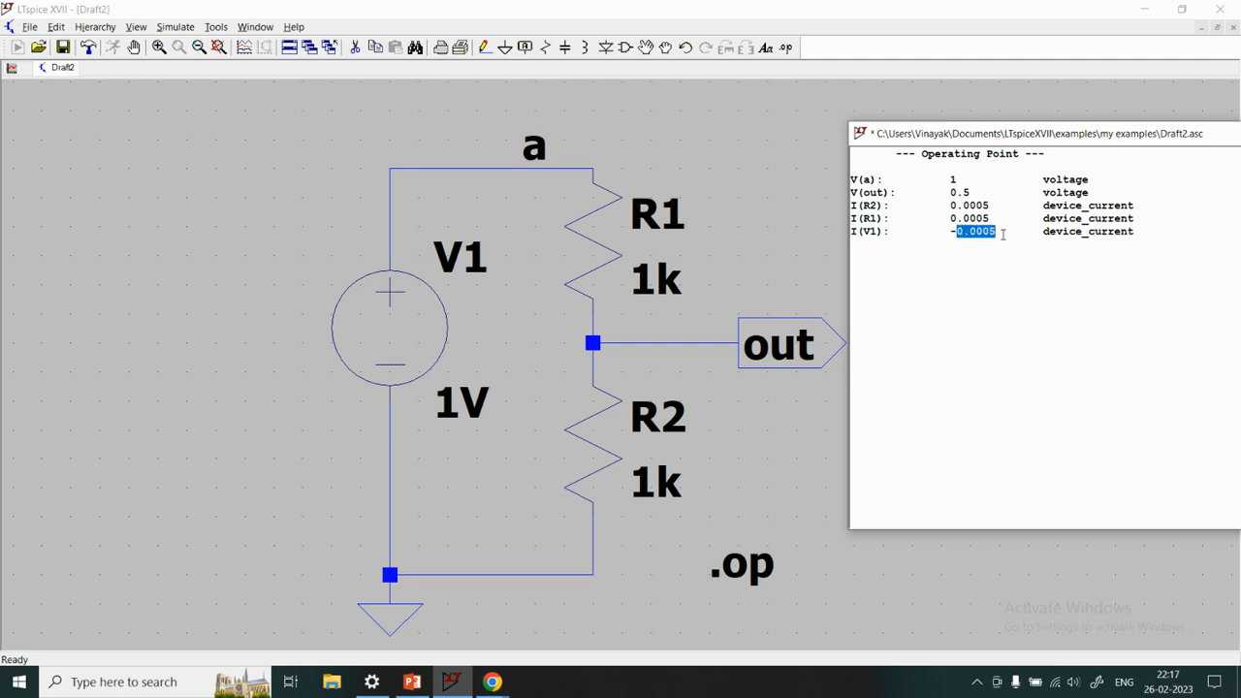
{"action": "left_click", "coordinate": [996, 249]}
{"action": "left_click_drag", "start_coordinate": [944, 233], "coordinate": [996, 232]}
{"action": "left_click_drag", "start_coordinate": [1086, 135], "coordinate": [829, 138]}
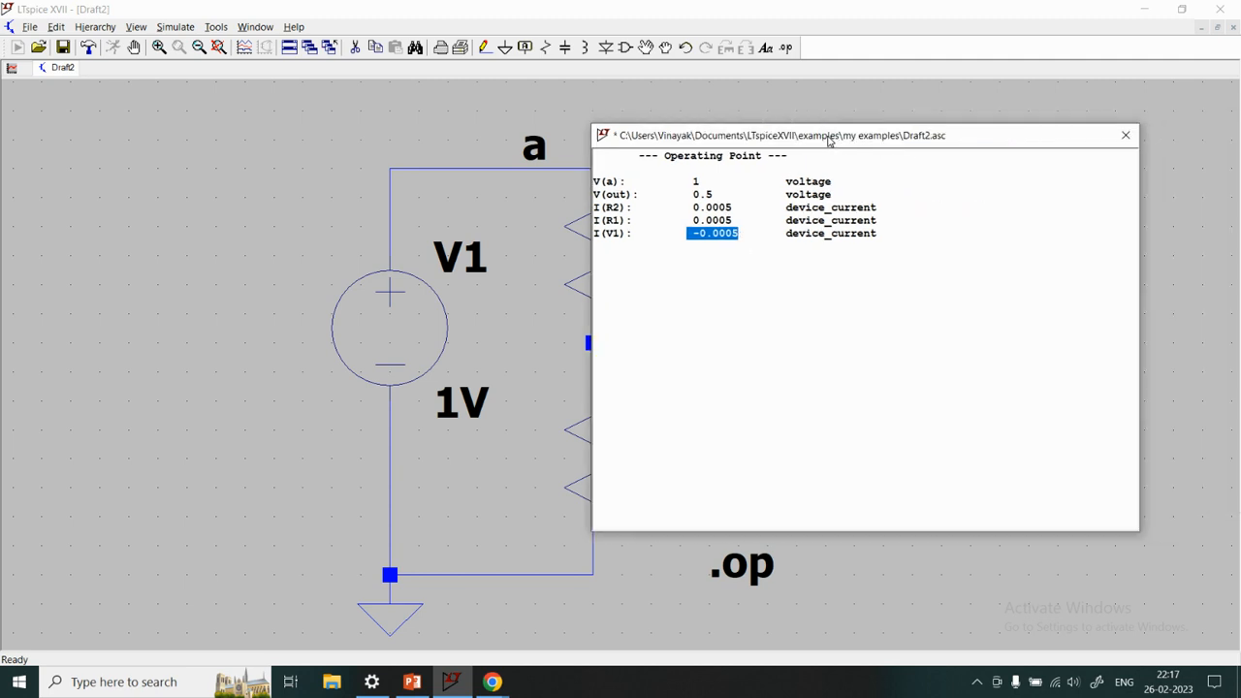
{"action": "left_click", "coordinate": [1125, 136]}
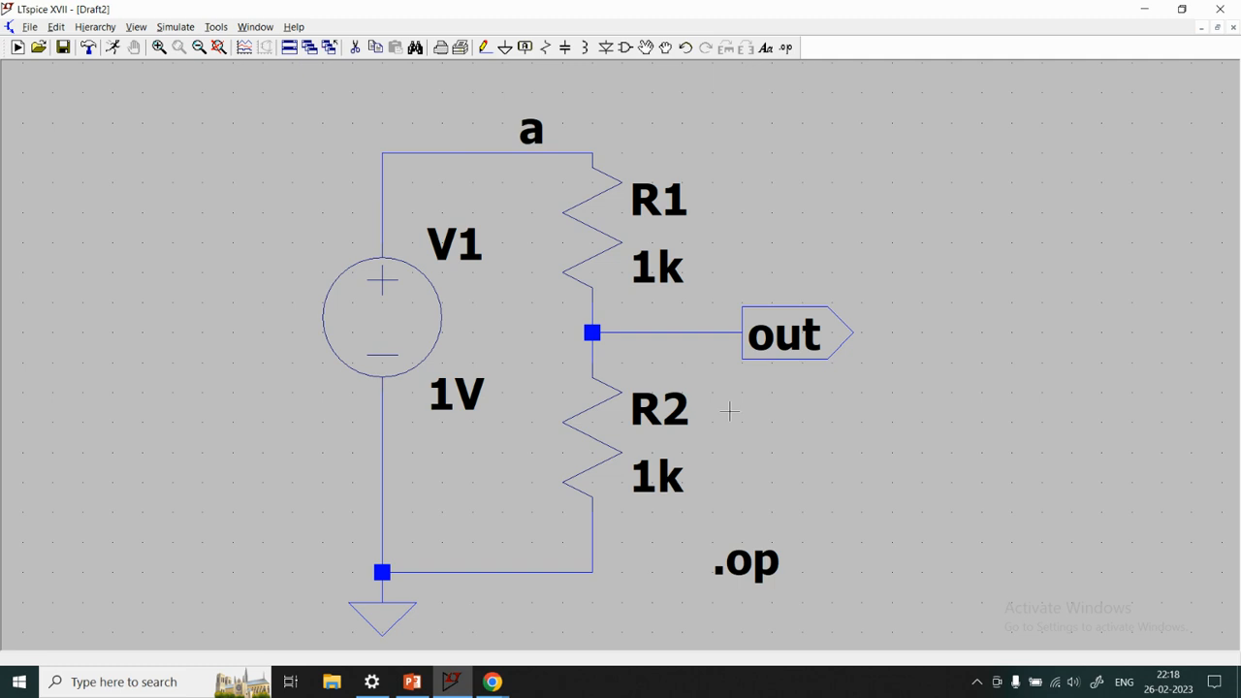
Switch to PowerPoint to review the handwritten current and voltage calculations, and return to LTspice
{"action": "left_click", "coordinate": [412, 682]}
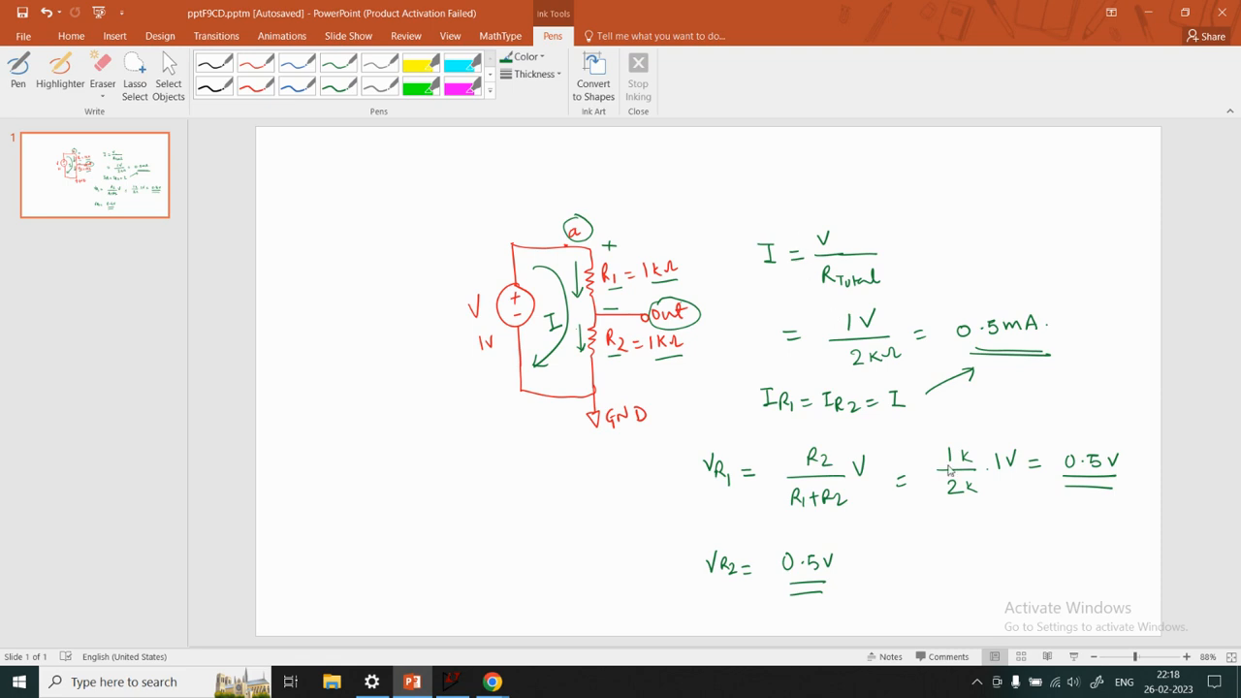
{"action": "left_click", "coordinate": [417, 684]}
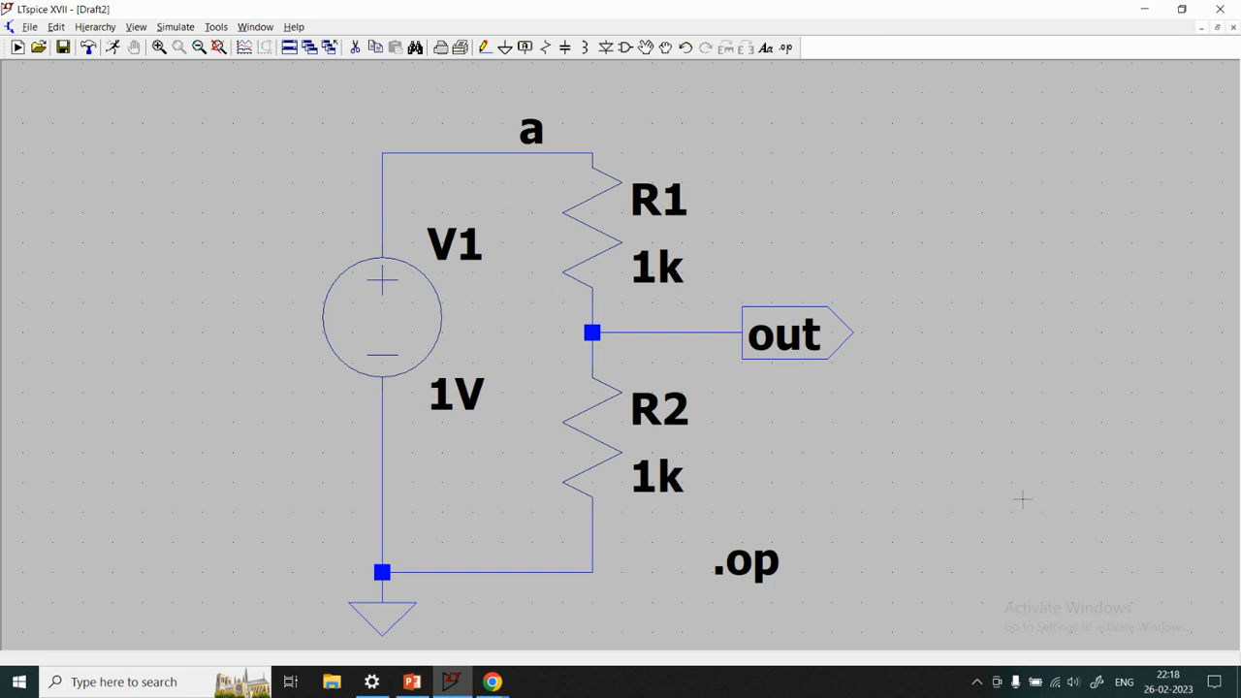
{"action": "mouse_move", "coordinate": [501, 688]}
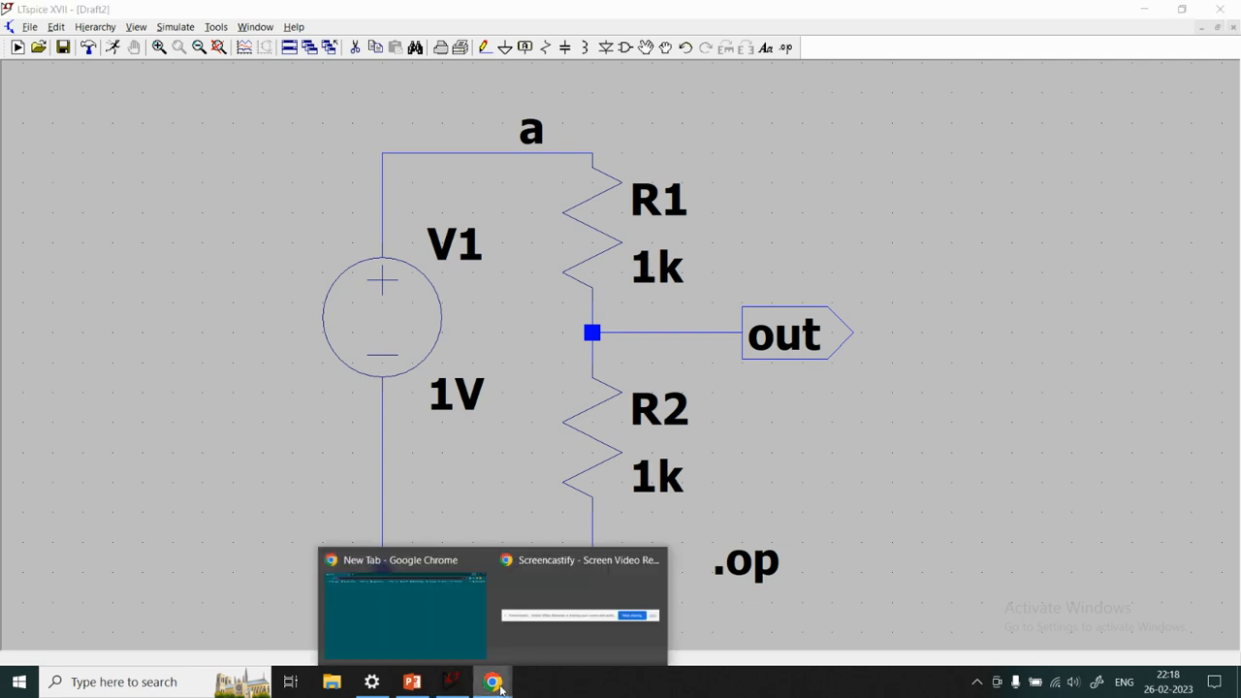